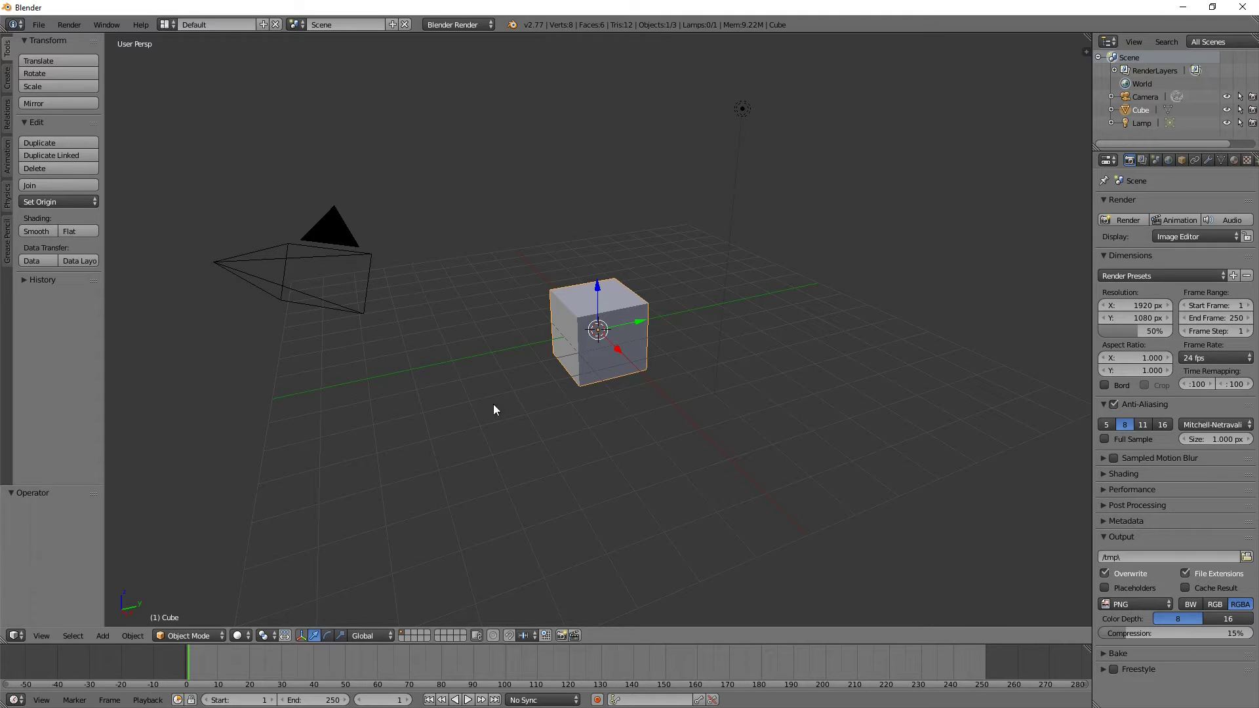
Step: Zoom and orbit the viewport to a near-front view of the default cube
scroll(585, 352, up, 4)
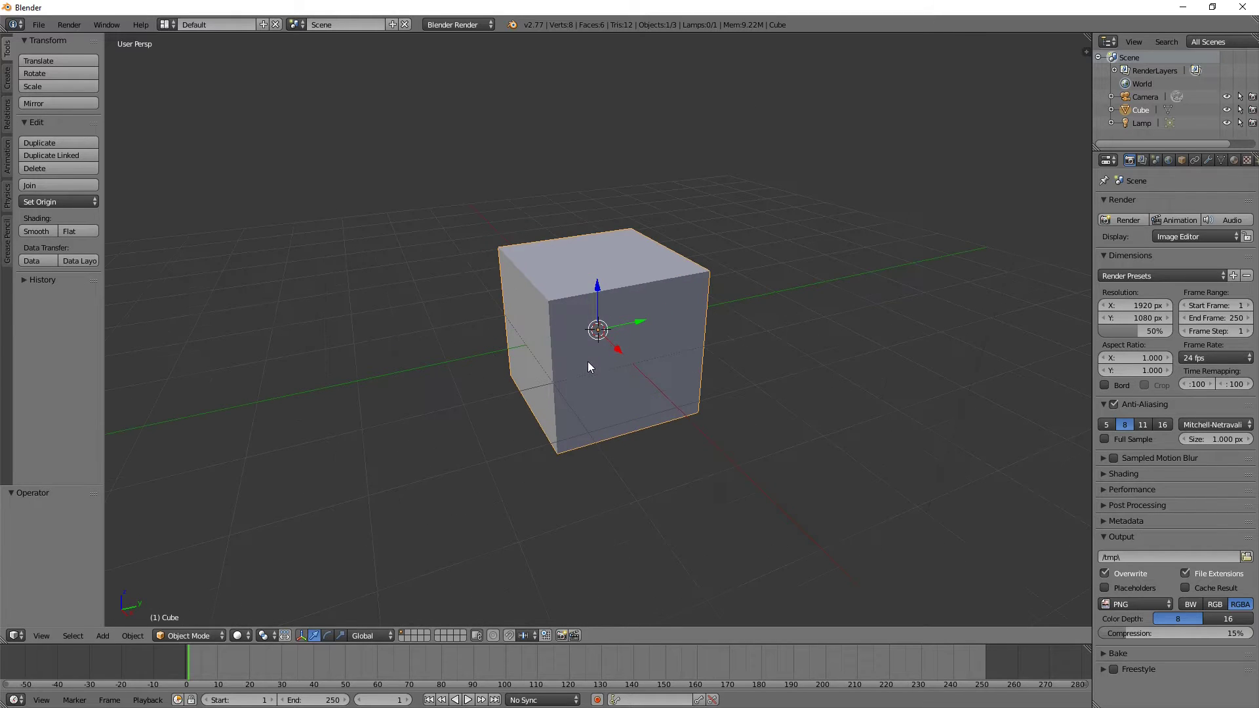
mouse_move(587, 361)
middle_down()
mouse_move(552, 332)
mouse_move(608, 336)
mouse_move(600, 362)
middle_up()
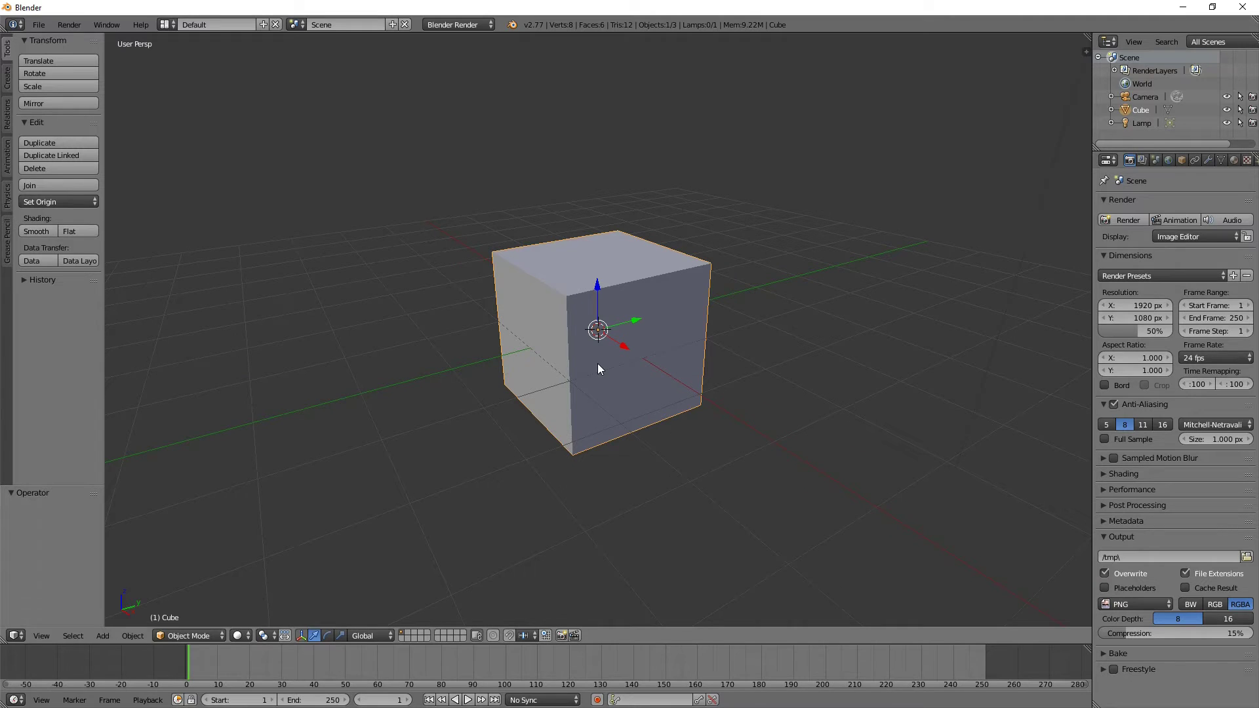
mouse_move(604, 359)
middle_down()
mouse_move(573, 340)
mouse_move(596, 351)
mouse_move(592, 377)
mouse_move(668, 364)
mouse_move(588, 360)
middle_up()
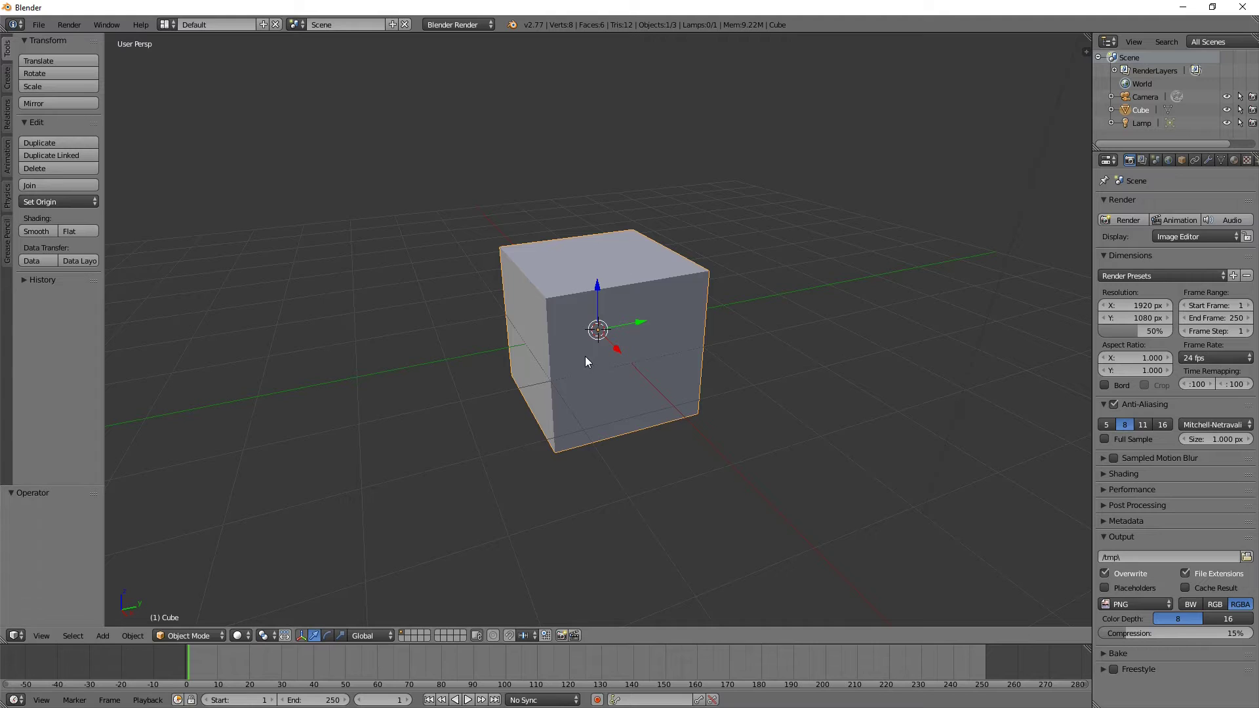
Step: Enter Edit Mode on the cube and scale its mesh by a factor of 3
key(Tab)
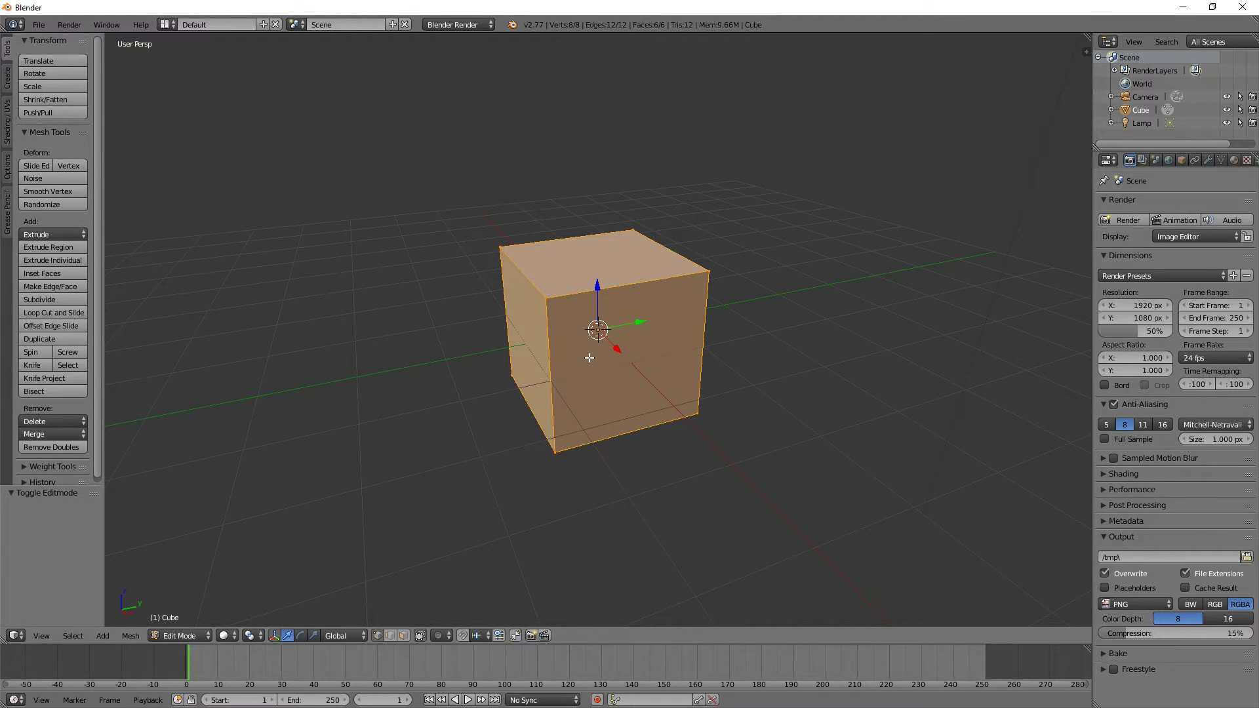
scroll(589, 358, down, 3)
middle_drag(589, 358, 596, 332)
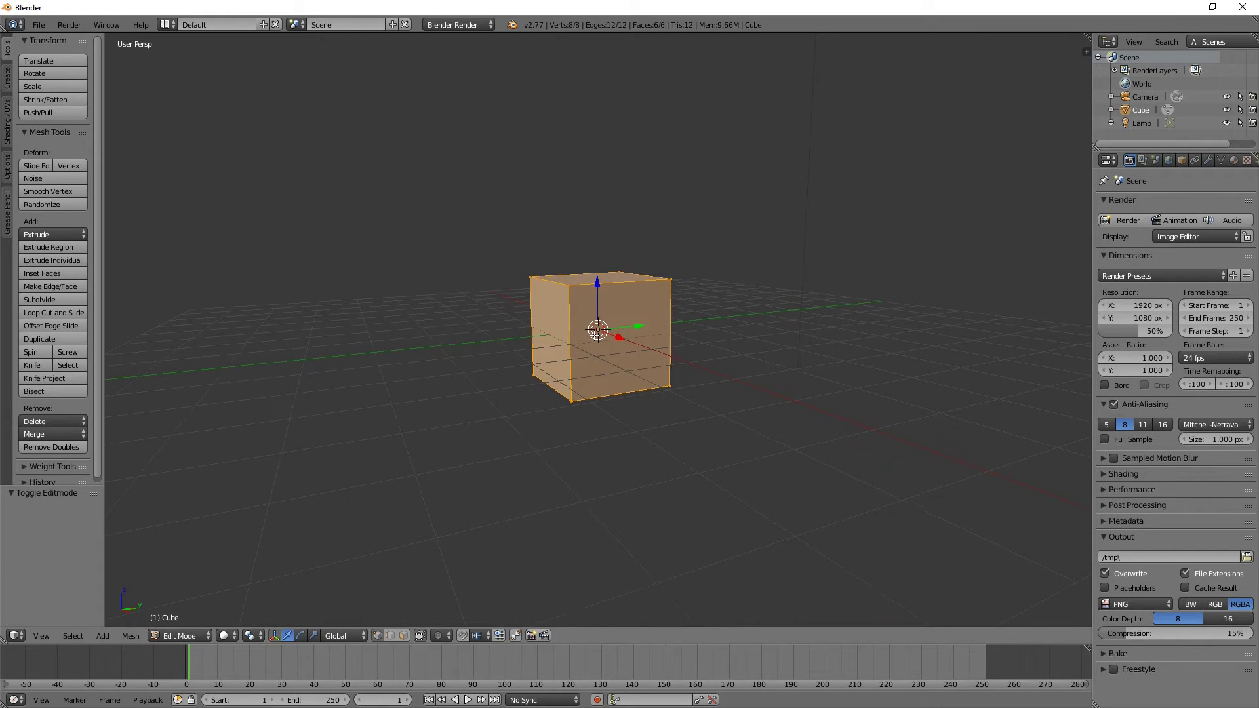
key(s)
key(3)
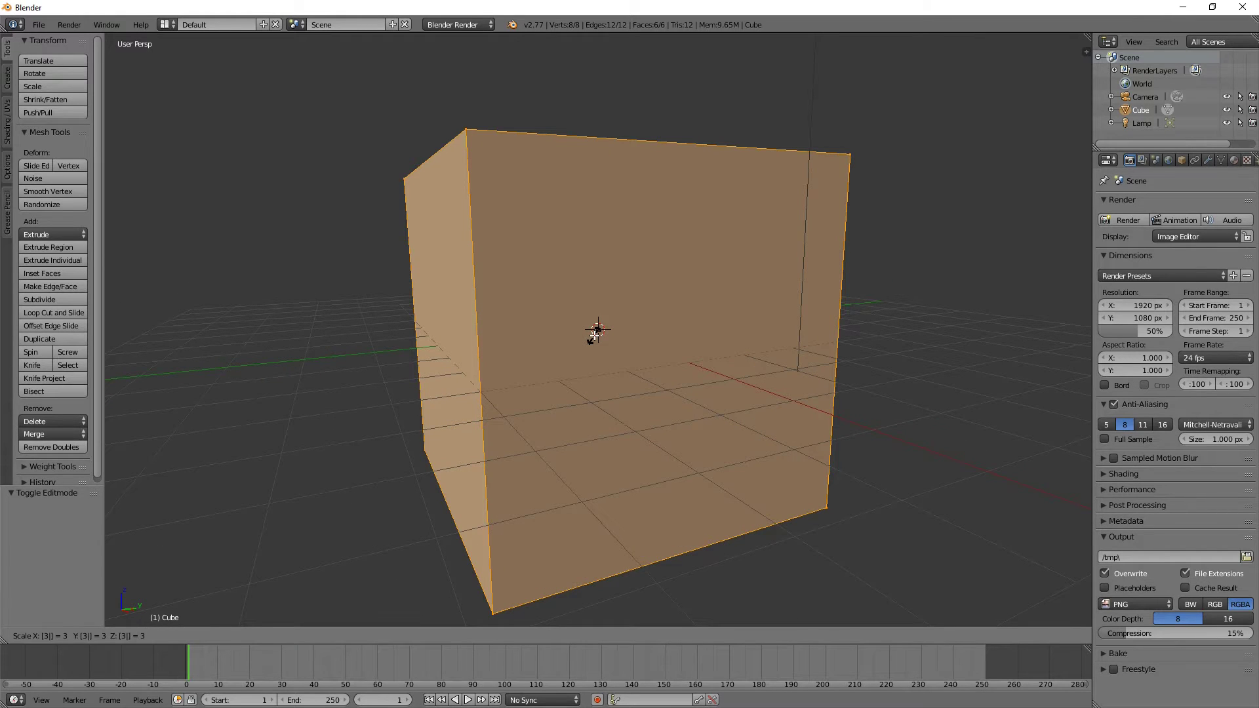
key(Return)
Step: Raise the cube mesh 3 units along Z
middle_drag(616, 362, 611, 378)
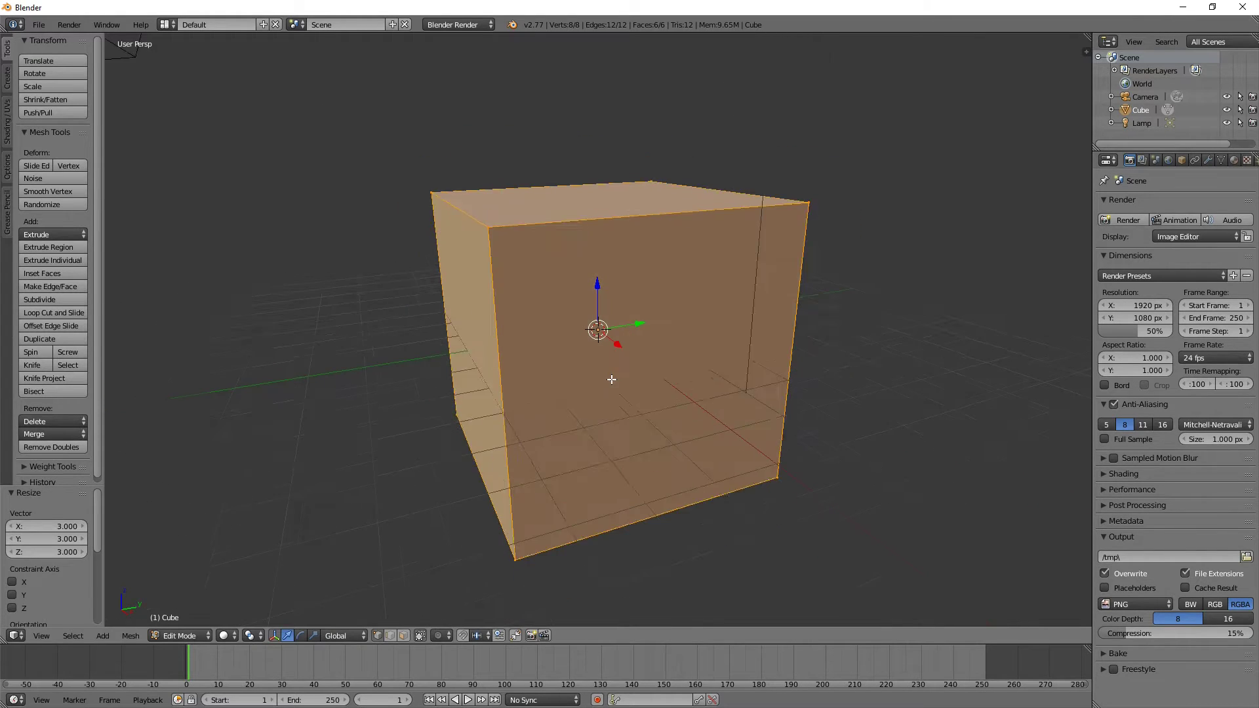
scroll(612, 379, down, 2)
key(g)
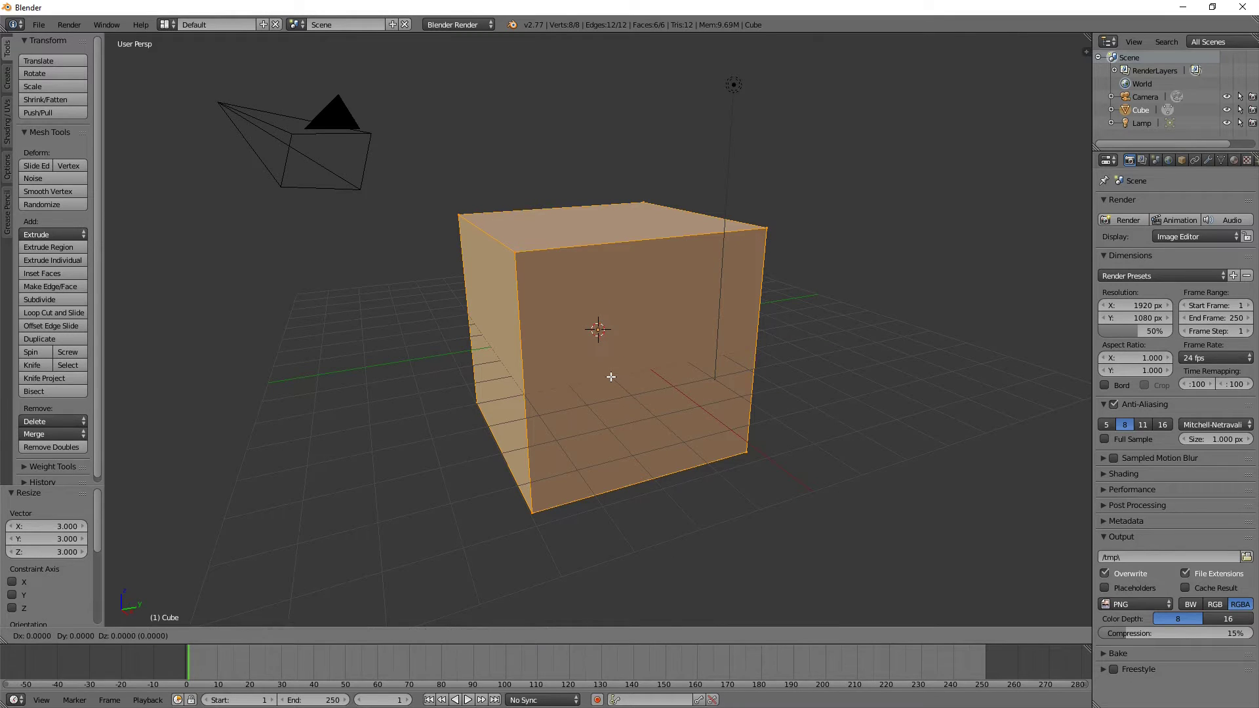
text(z)
text(3)
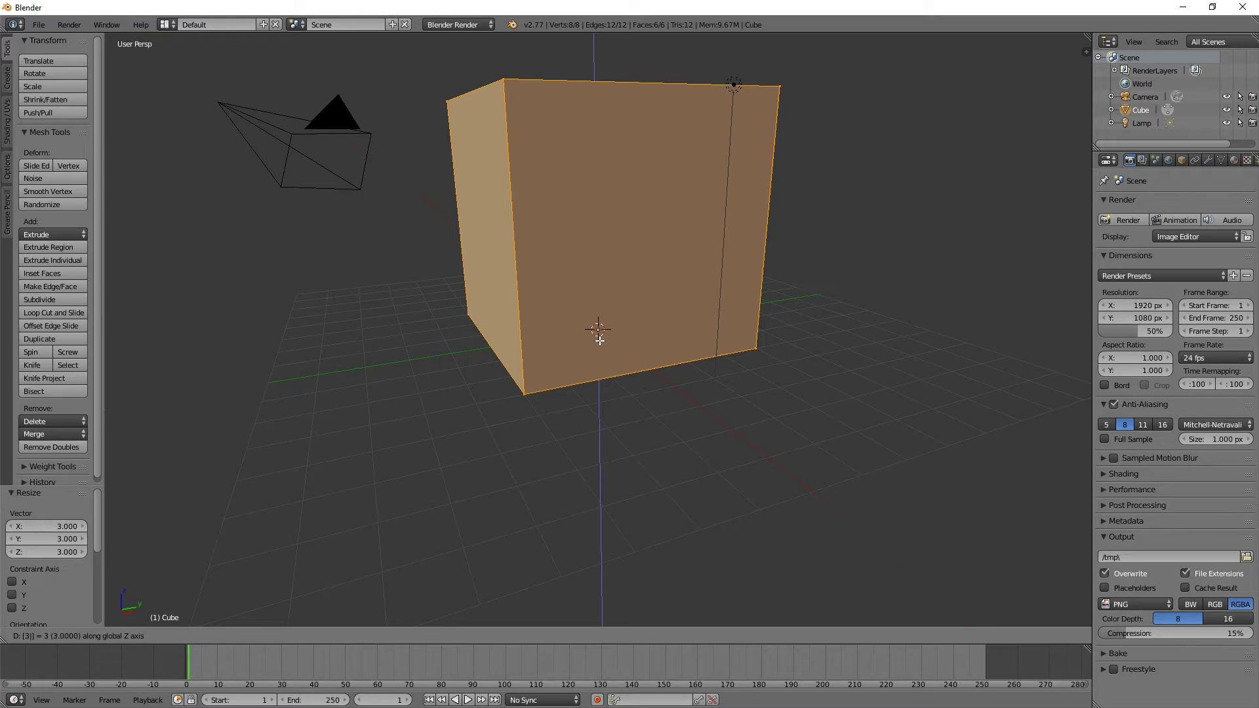
key(Escape)
text(g)
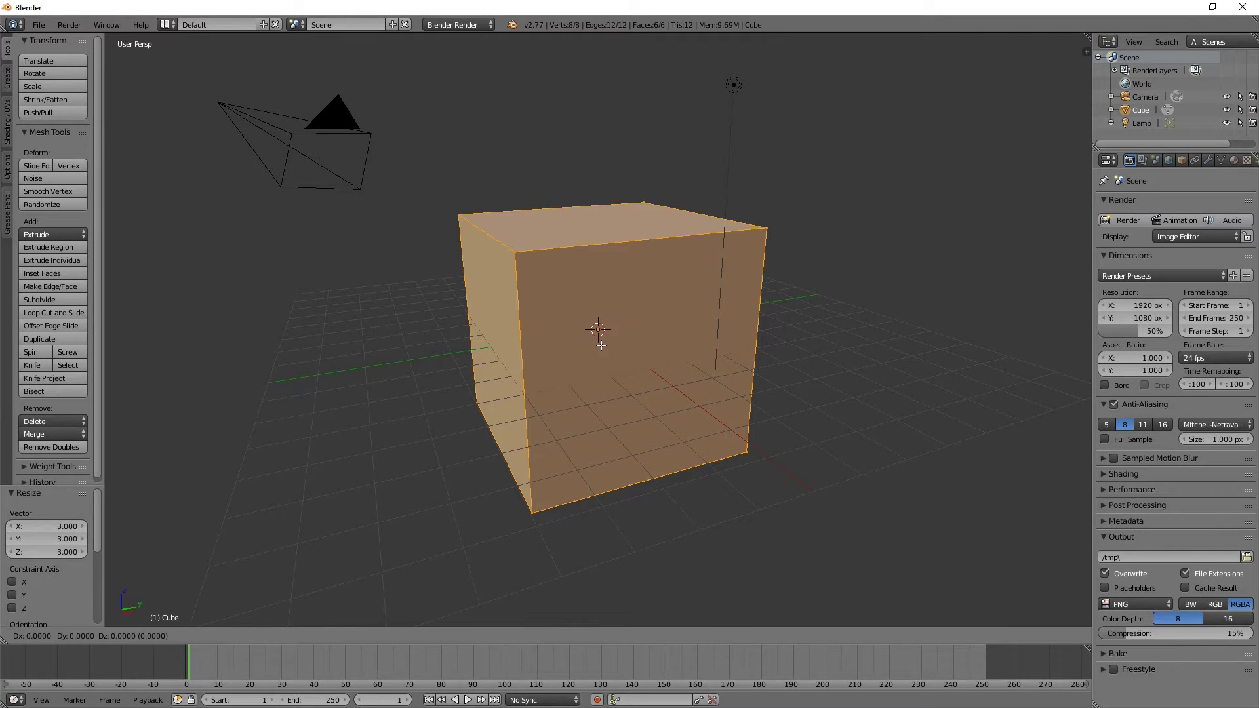
text(z3)
key(Return)
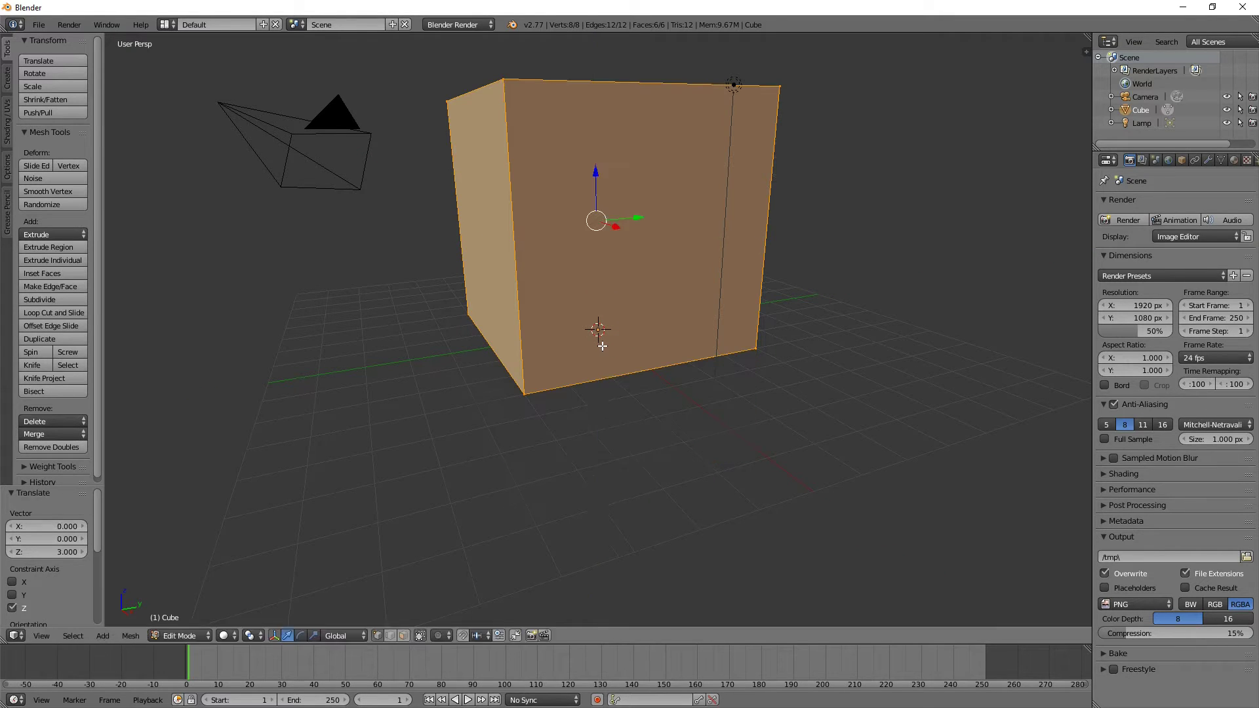
middle_drag(598, 413, 558, 395)
scroll(557, 396, down, 3)
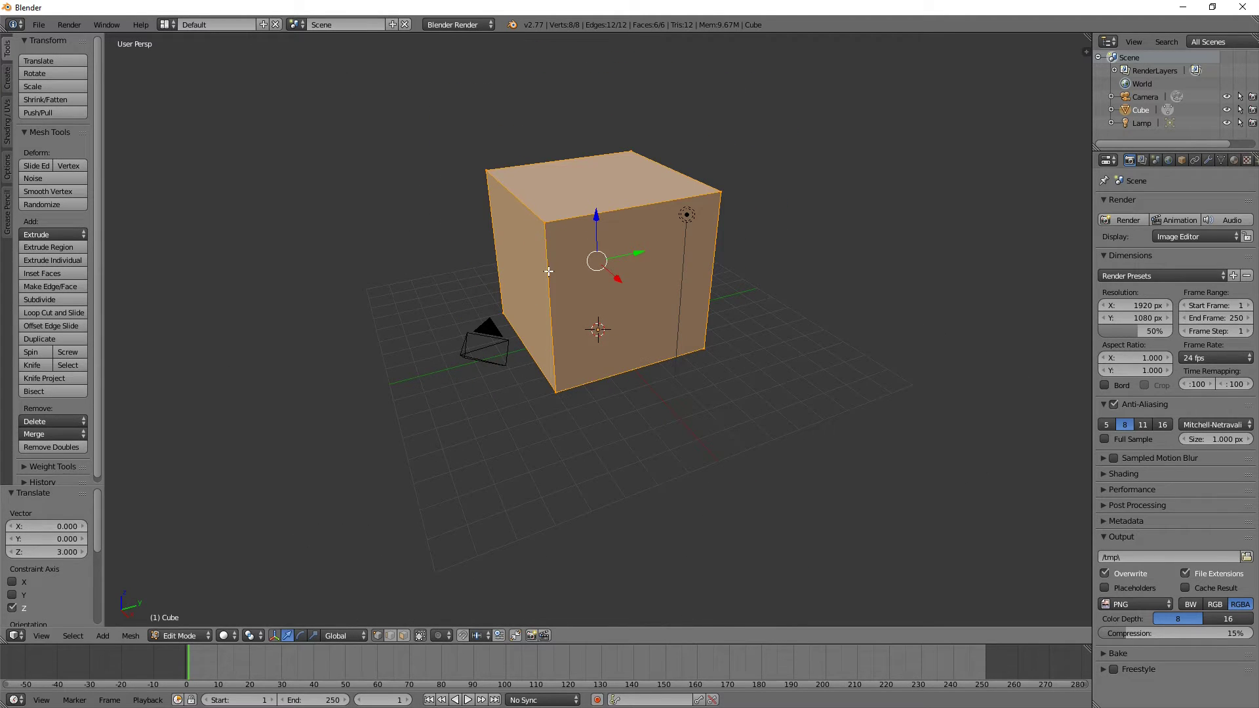
Step: Add a horizontal edge loop around the cube with a loop cut
key(ctrl+r)
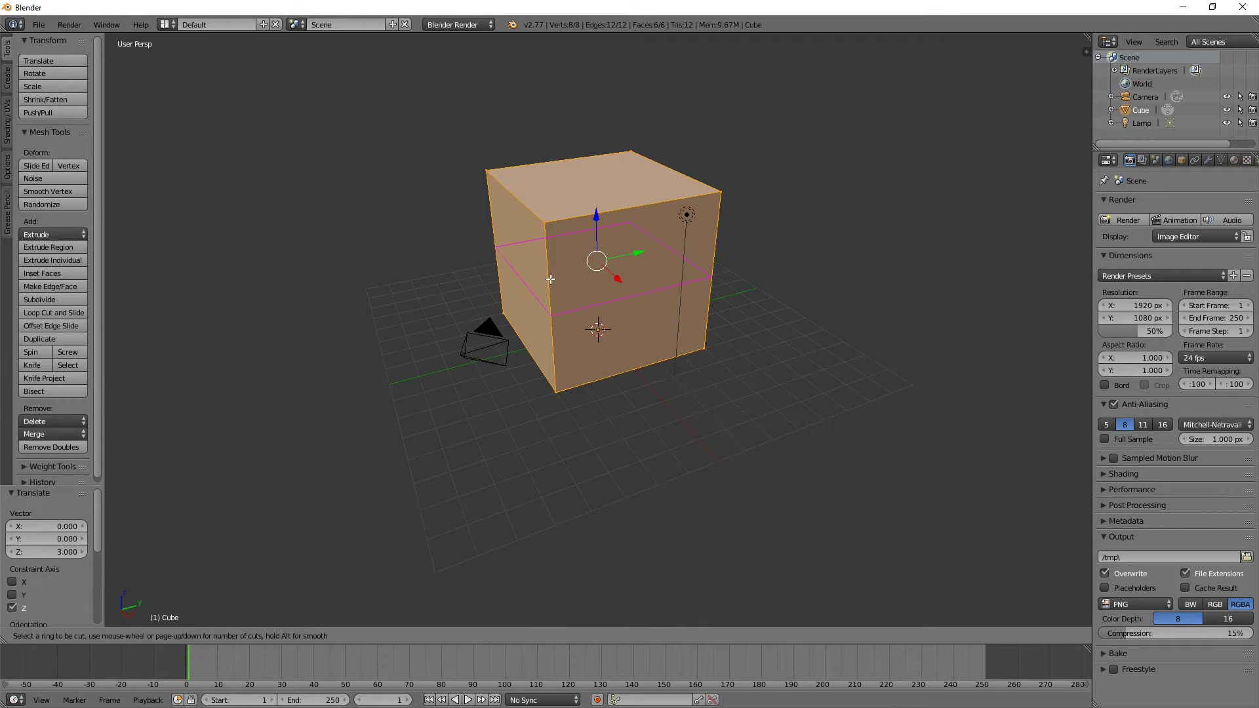
click(554, 307)
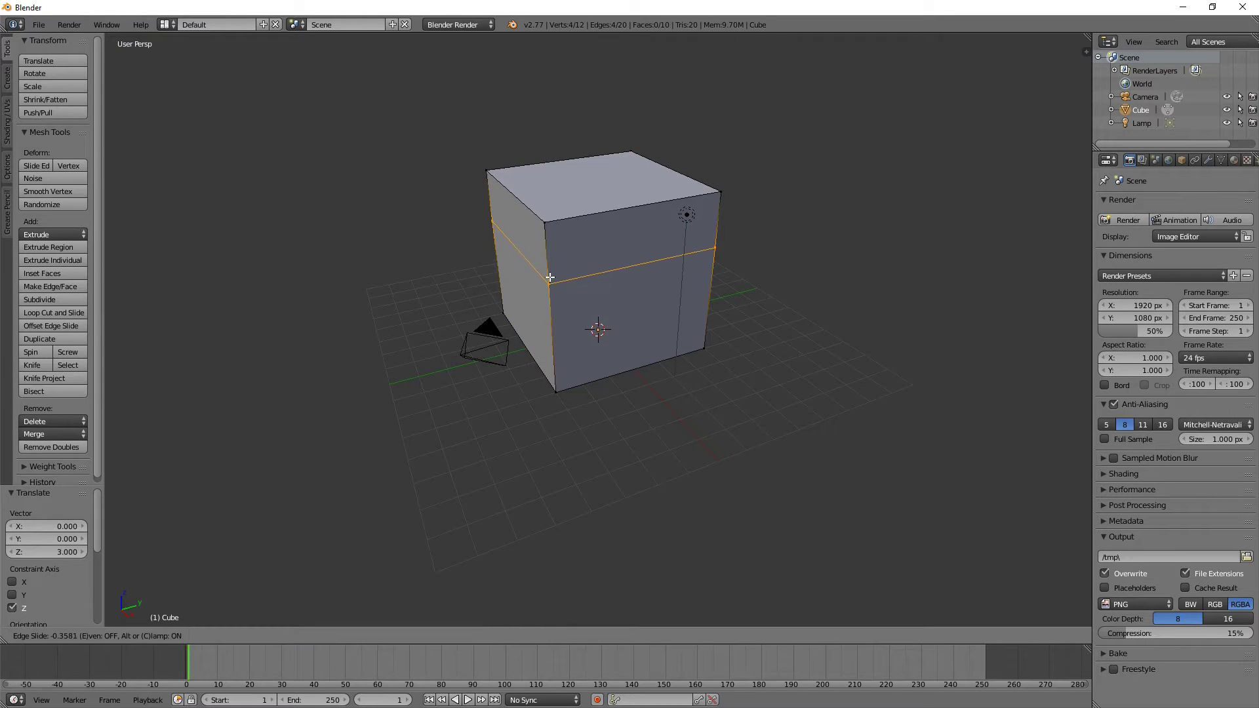
click(552, 277)
middle_drag(570, 278, 507, 217)
Step: Box-select the cube's top face and scale it down to 0.588
key(a)
key(b)
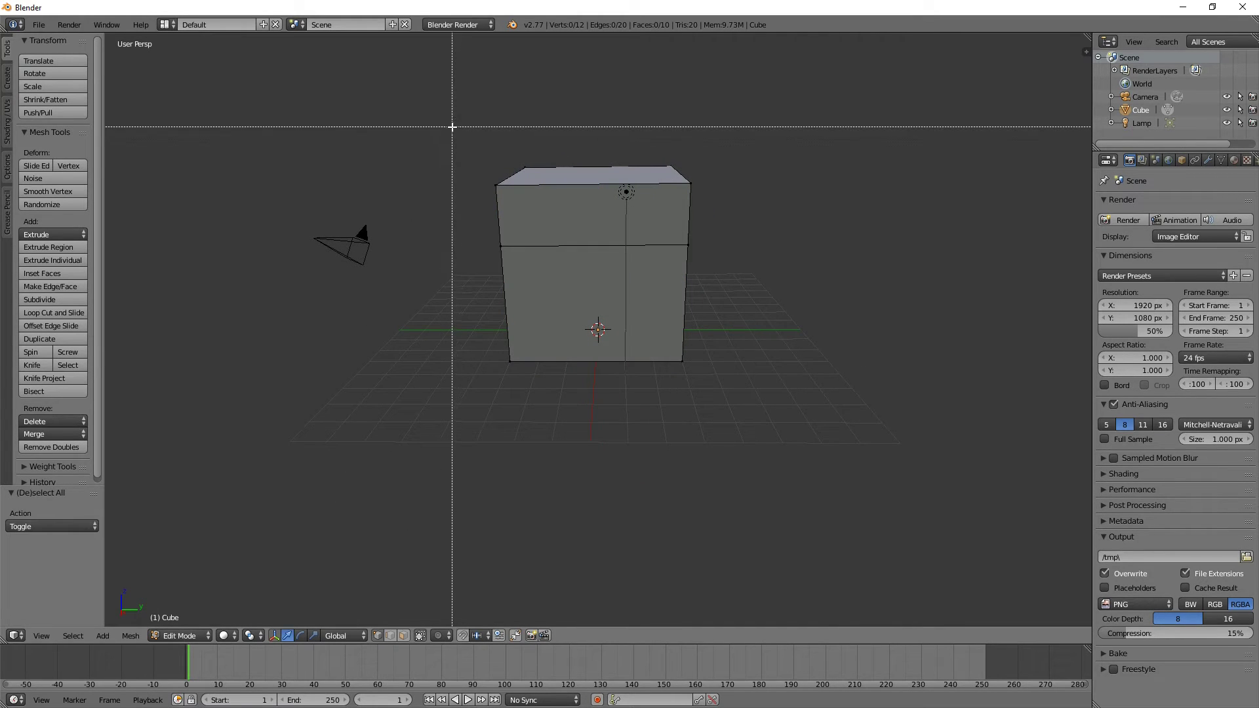
drag(463, 132, 710, 210)
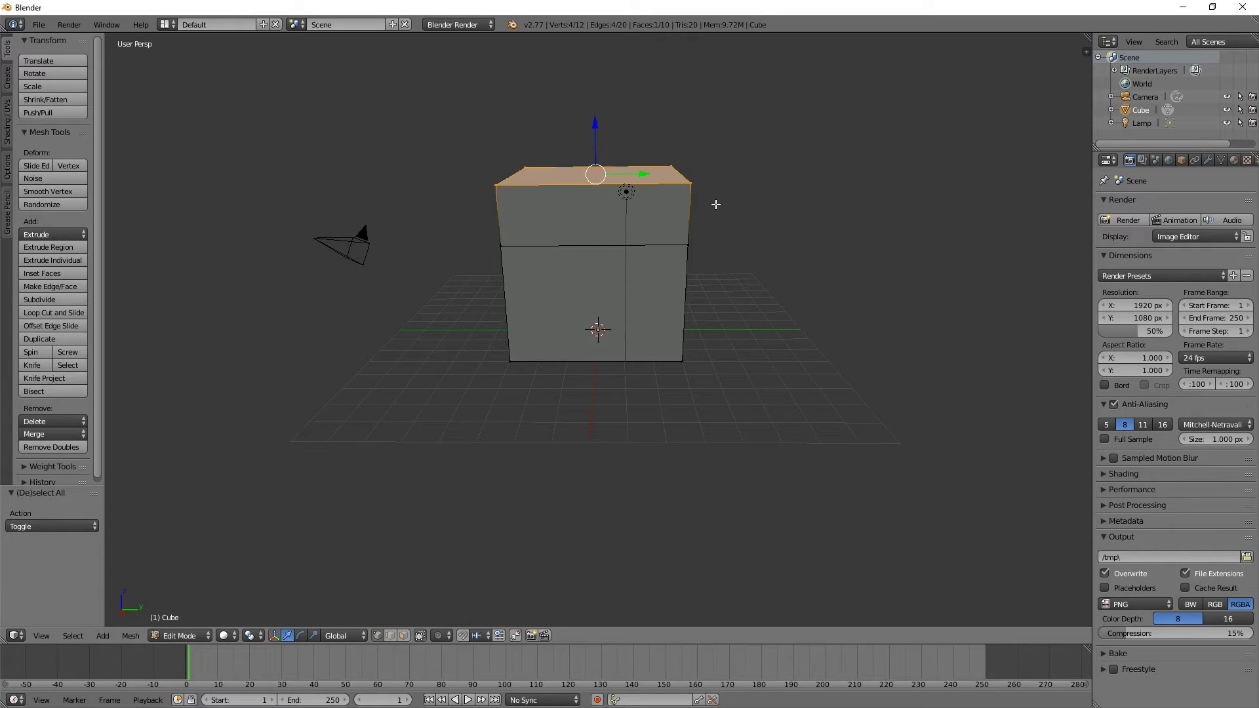
key(s)
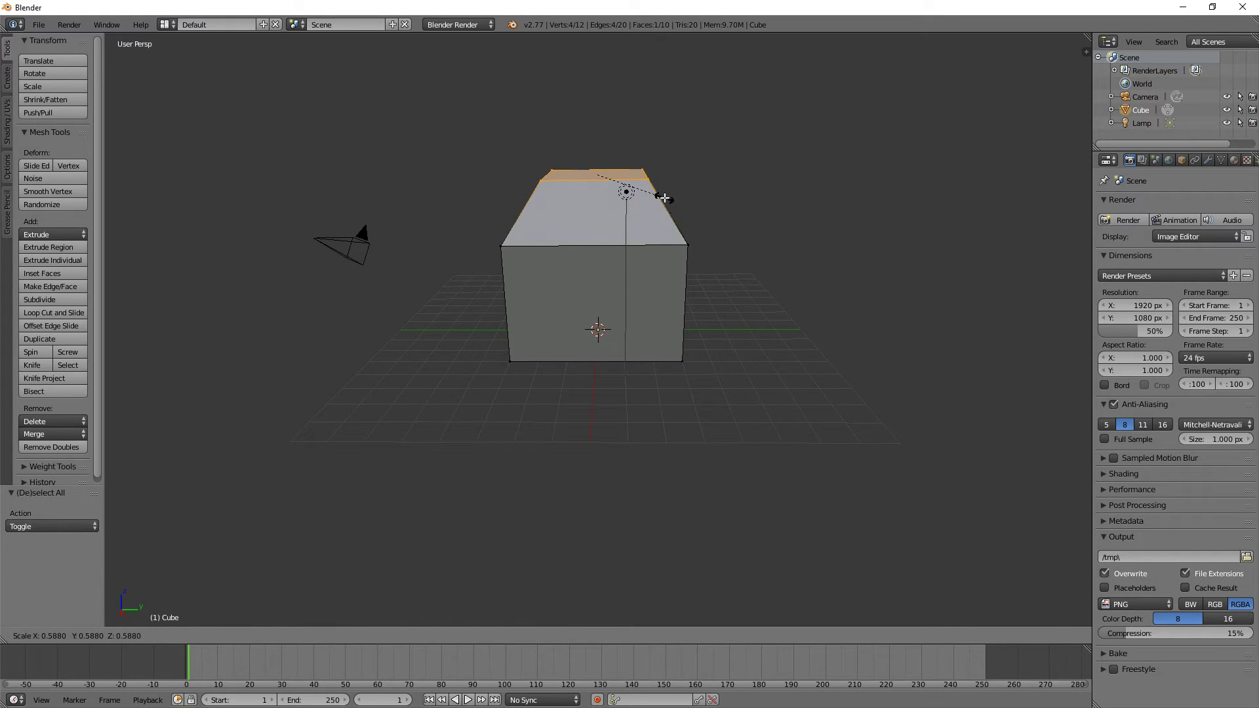
click(664, 198)
middle_drag(665, 196, 682, 252)
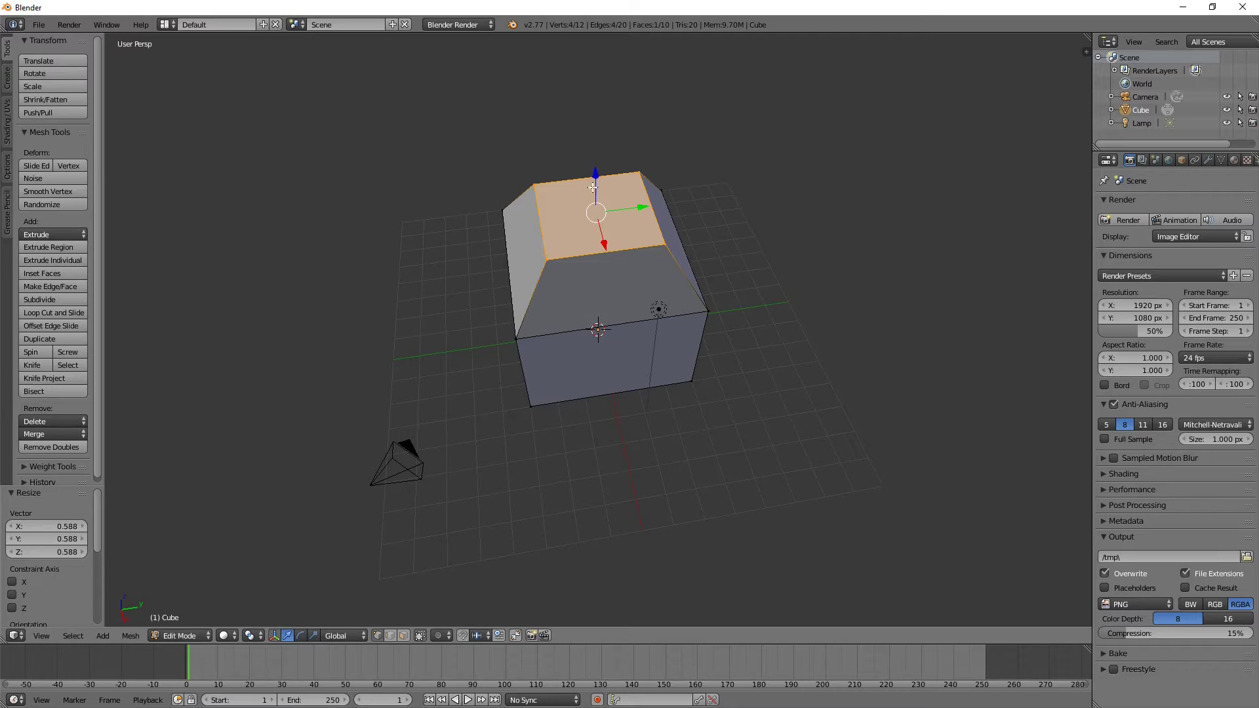
middle_drag(592, 187, 590, 199)
Step: Merge the top back edge at its center
key(a)
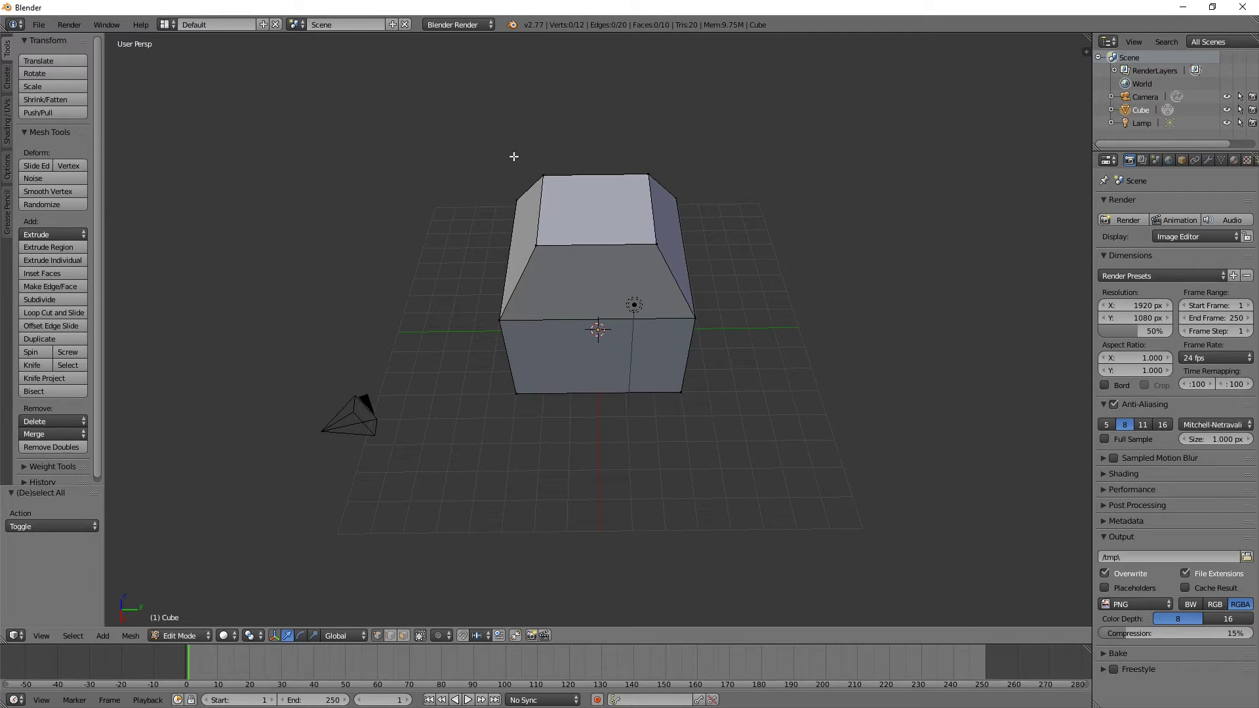
key(b)
drag(511, 155, 670, 187)
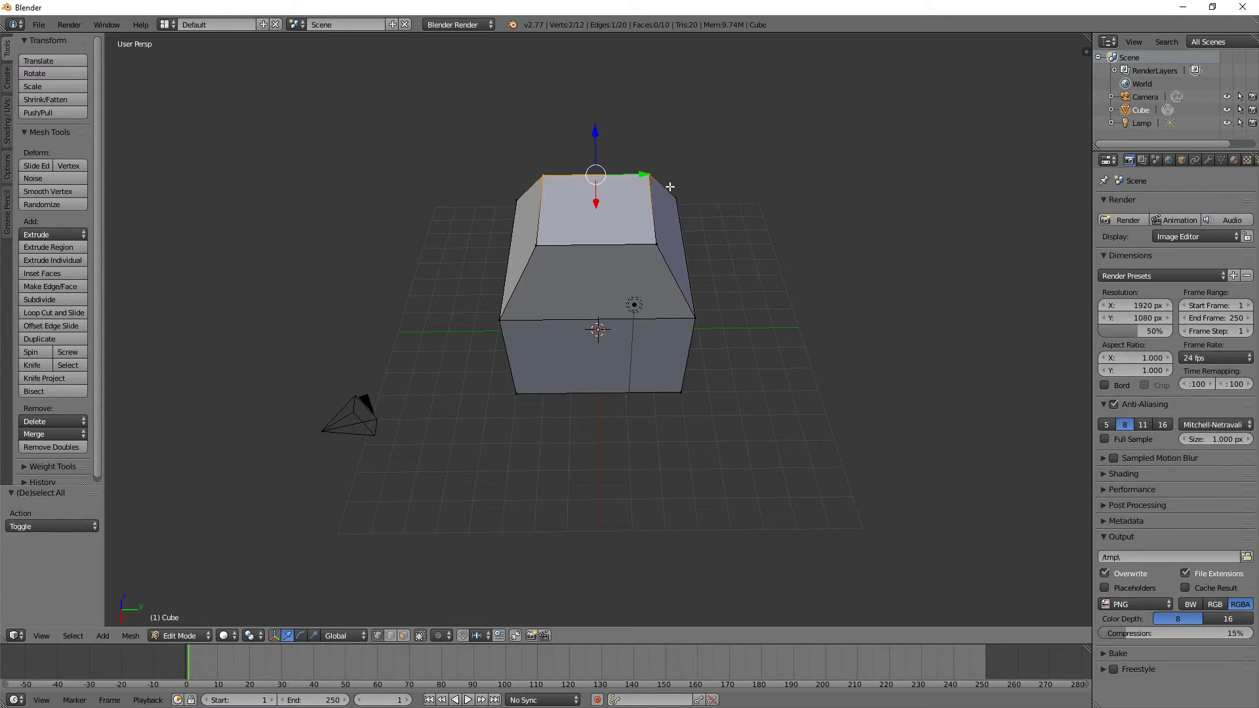
click(49, 432)
click(69, 451)
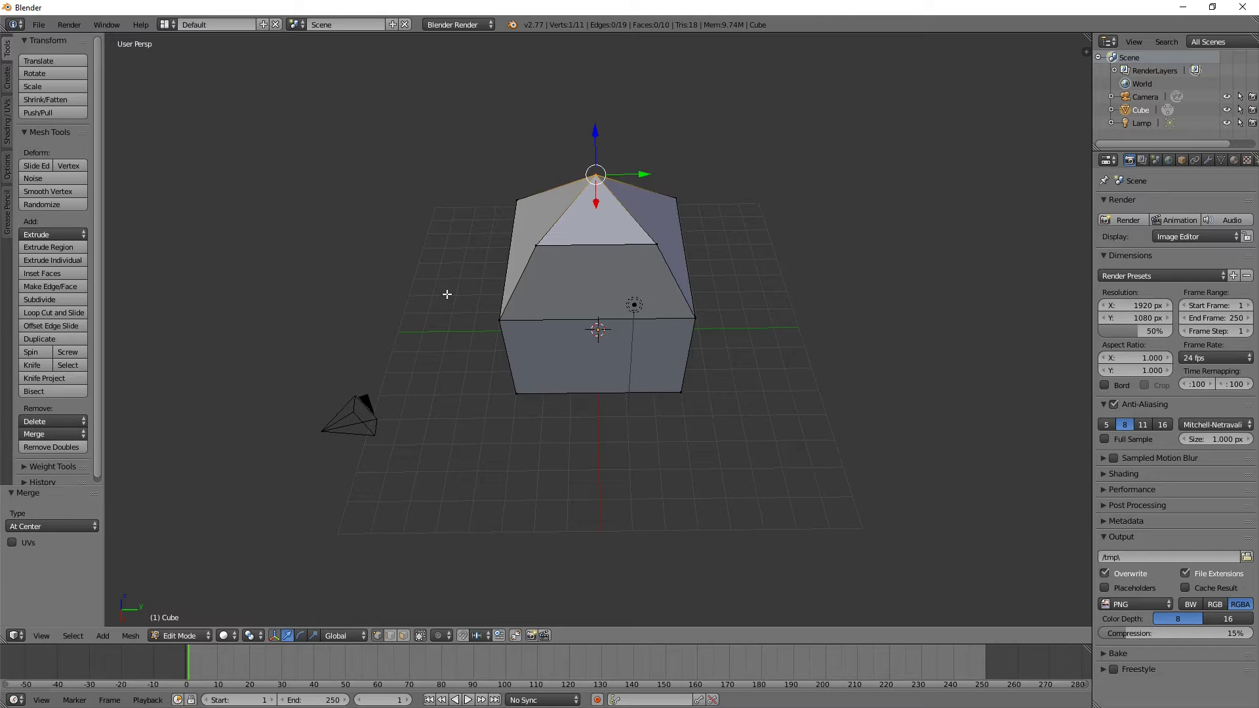
Step: Merge the remaining top edge at its center to form the roof ridge
key(a)
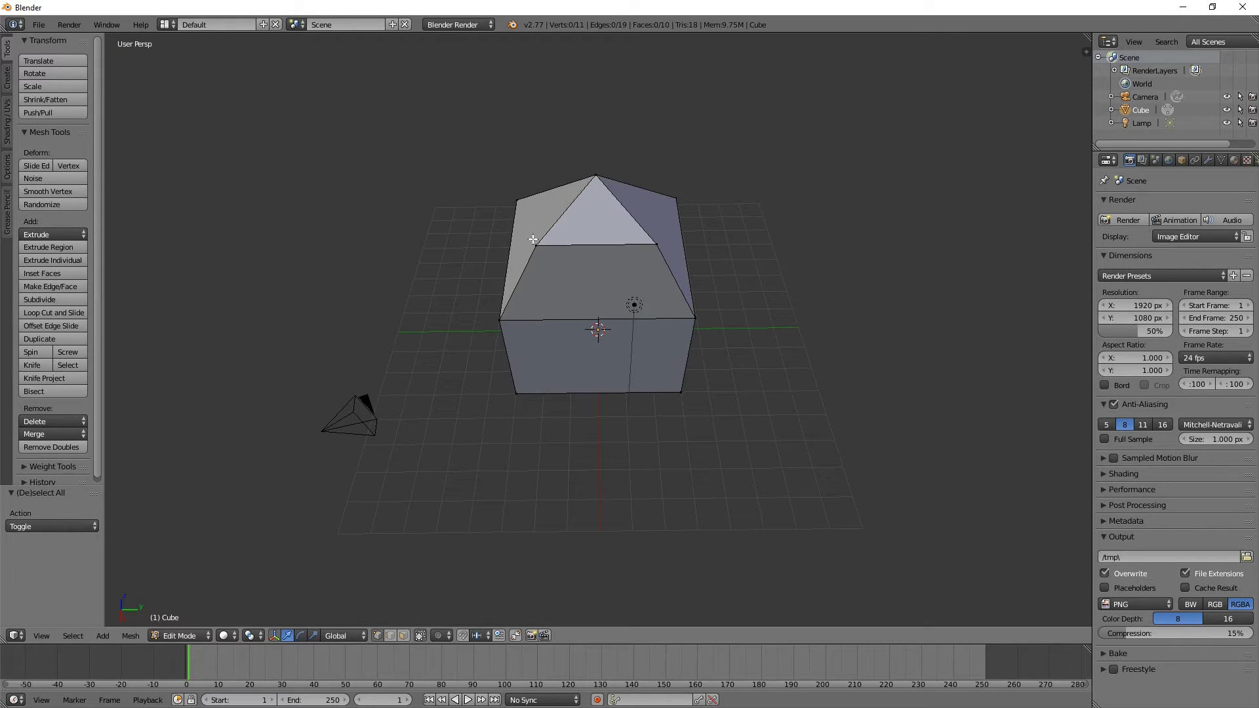
key(b)
drag(528, 238, 666, 253)
click(45, 433)
click(64, 452)
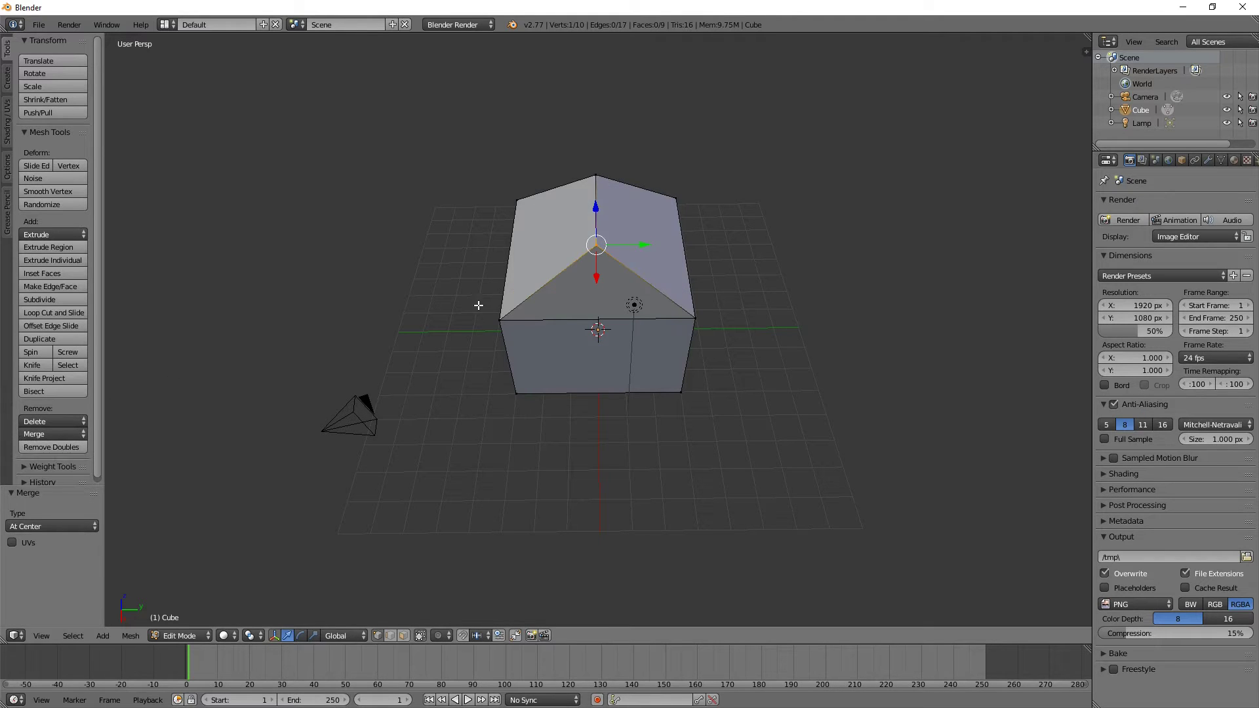
middle_drag(478, 304, 543, 271)
scroll(547, 274, up, 2)
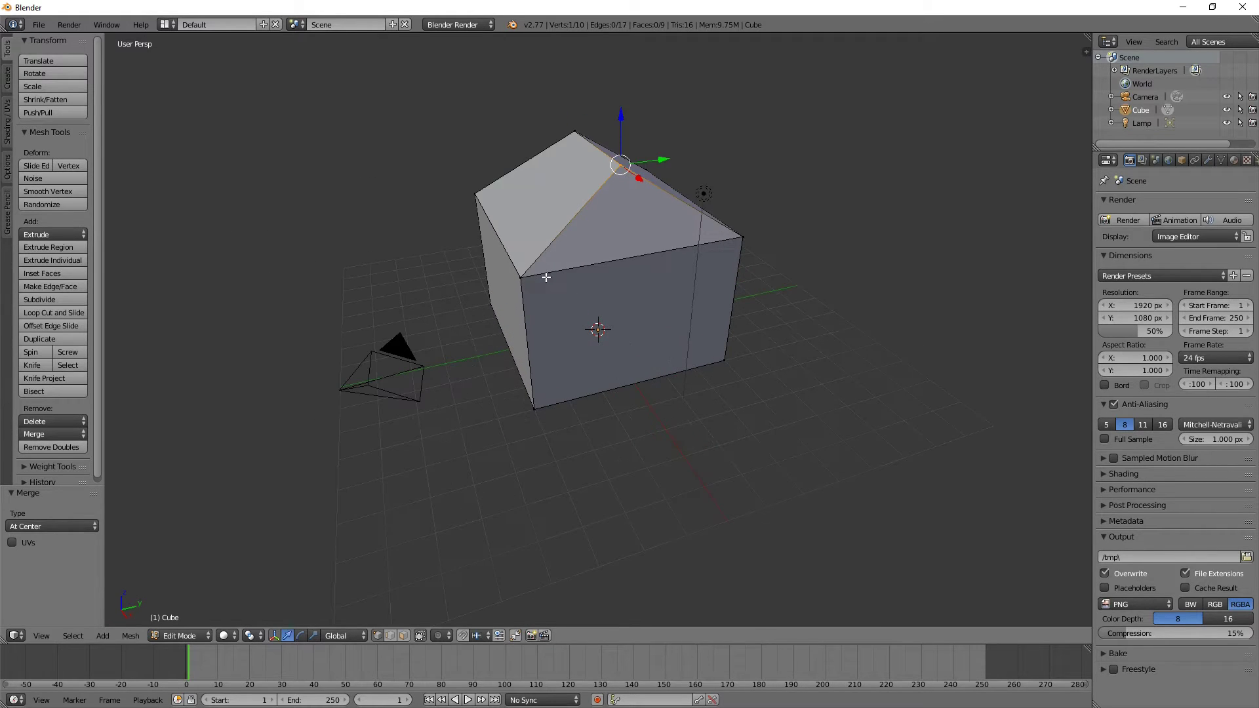
Step: Switch to face select mode and select the four roof faces
key(ctrl+Tab)
click(510, 310)
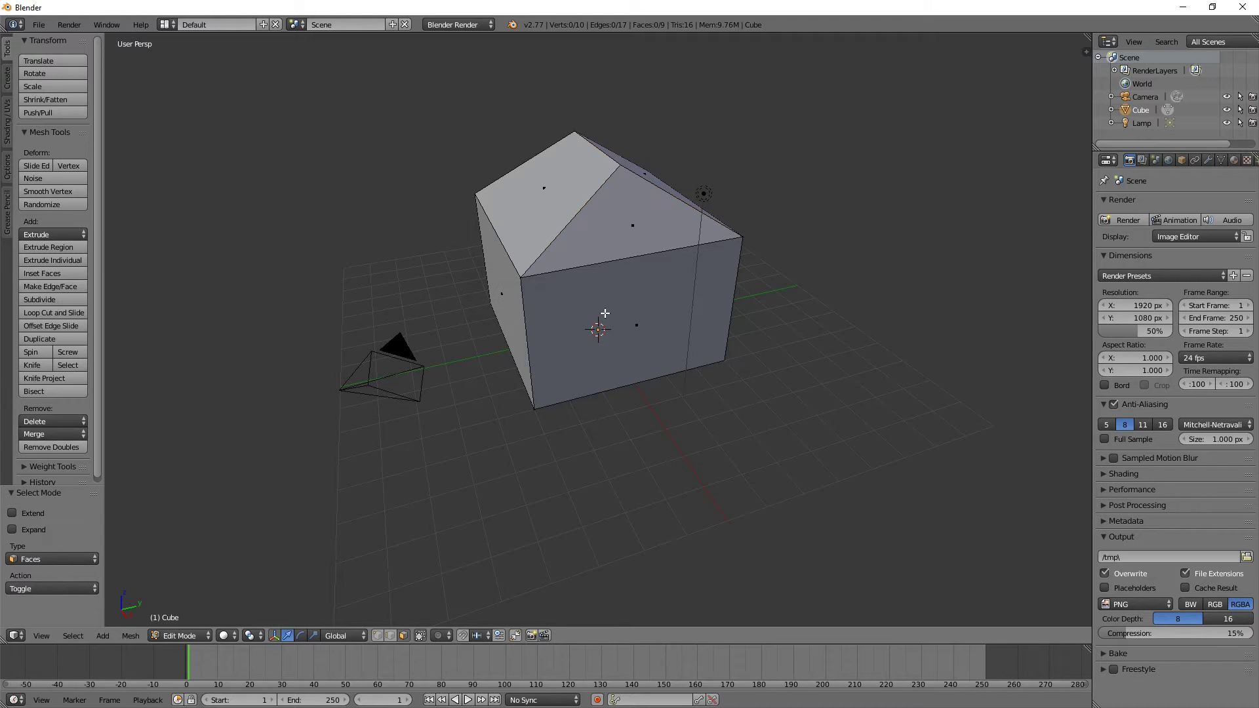
middle_drag(604, 313, 599, 394)
right_click(598, 394)
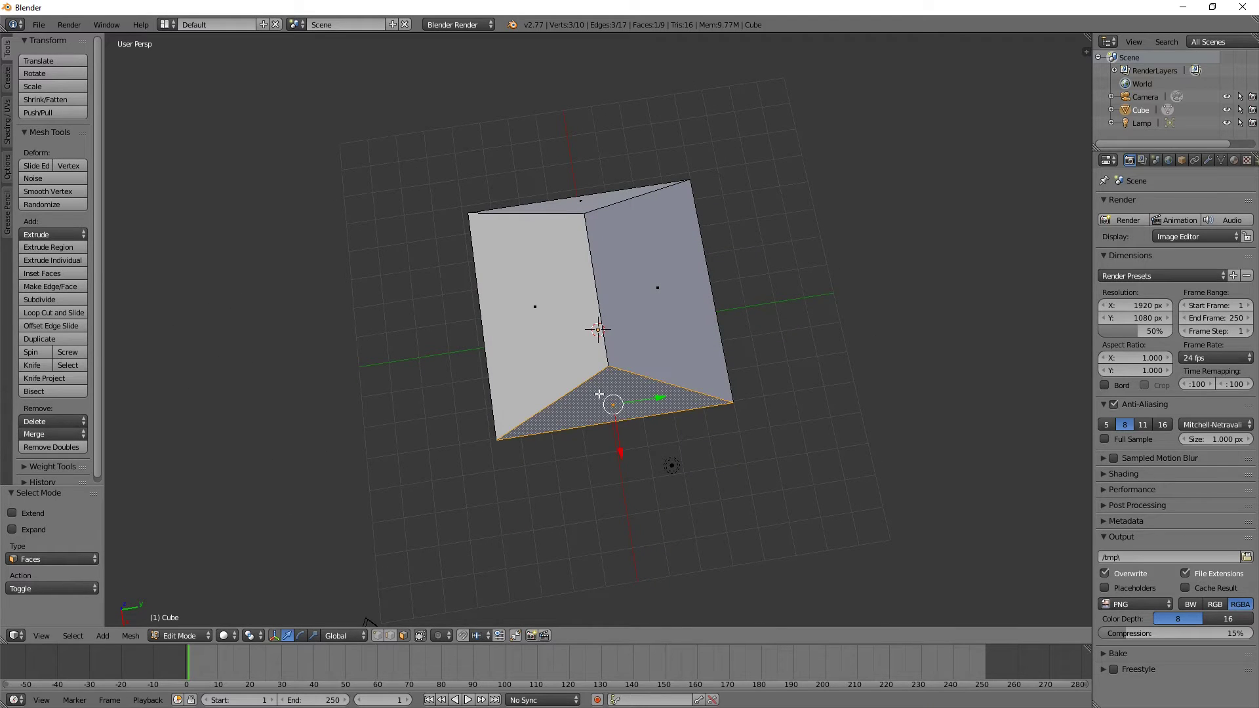
shift+right_click(550, 299)
shift+right_click(590, 211)
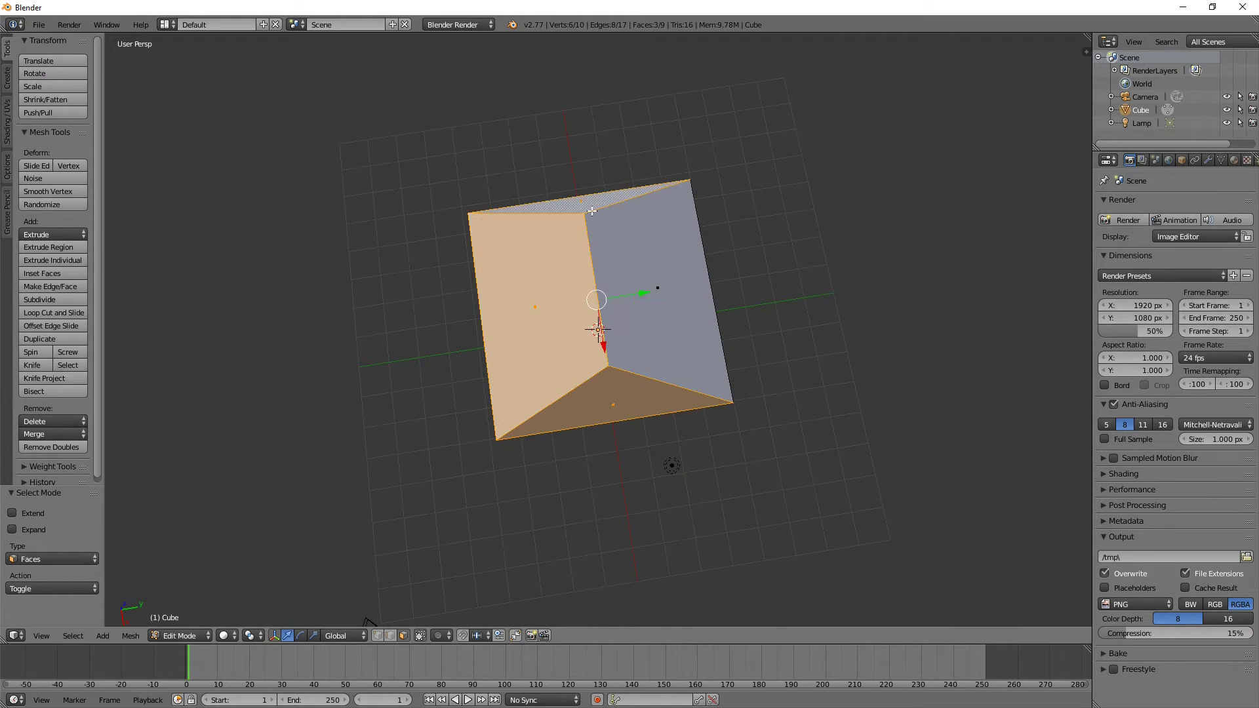
shift+right_click(666, 287)
middle_drag(647, 352, 659, 256)
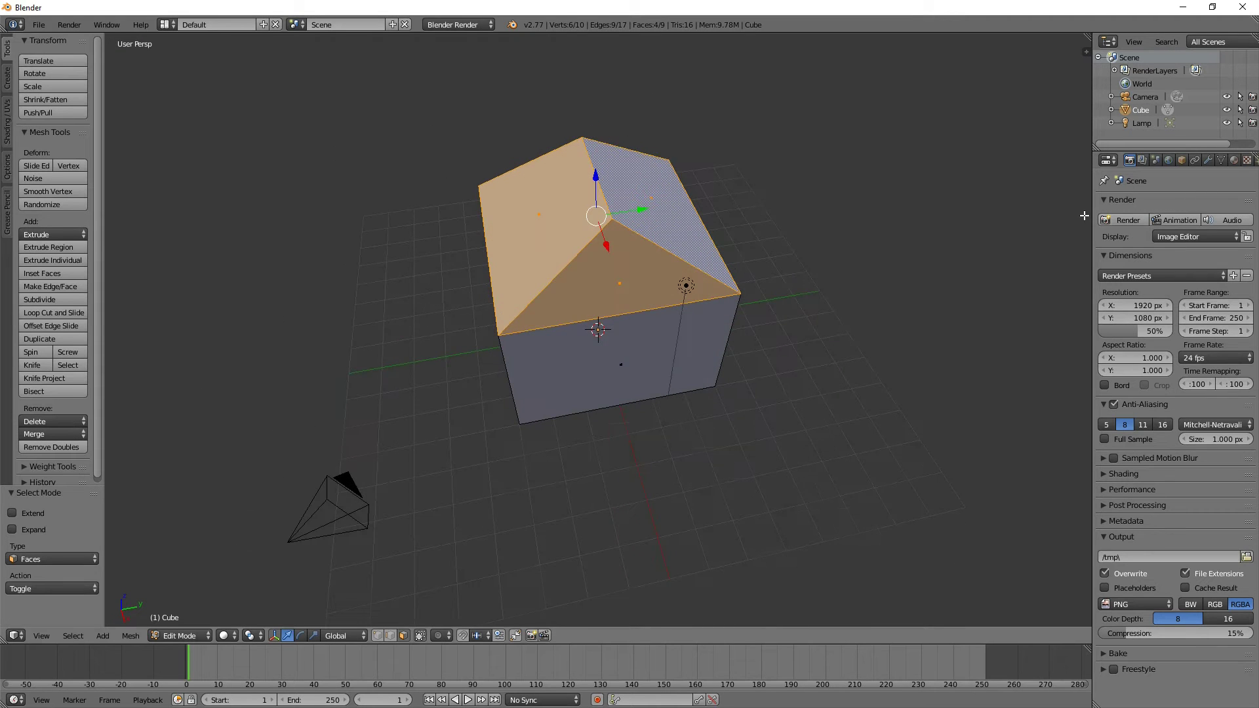
Step: Add Material.001 in a second slot and create a new texture for it
click(1233, 161)
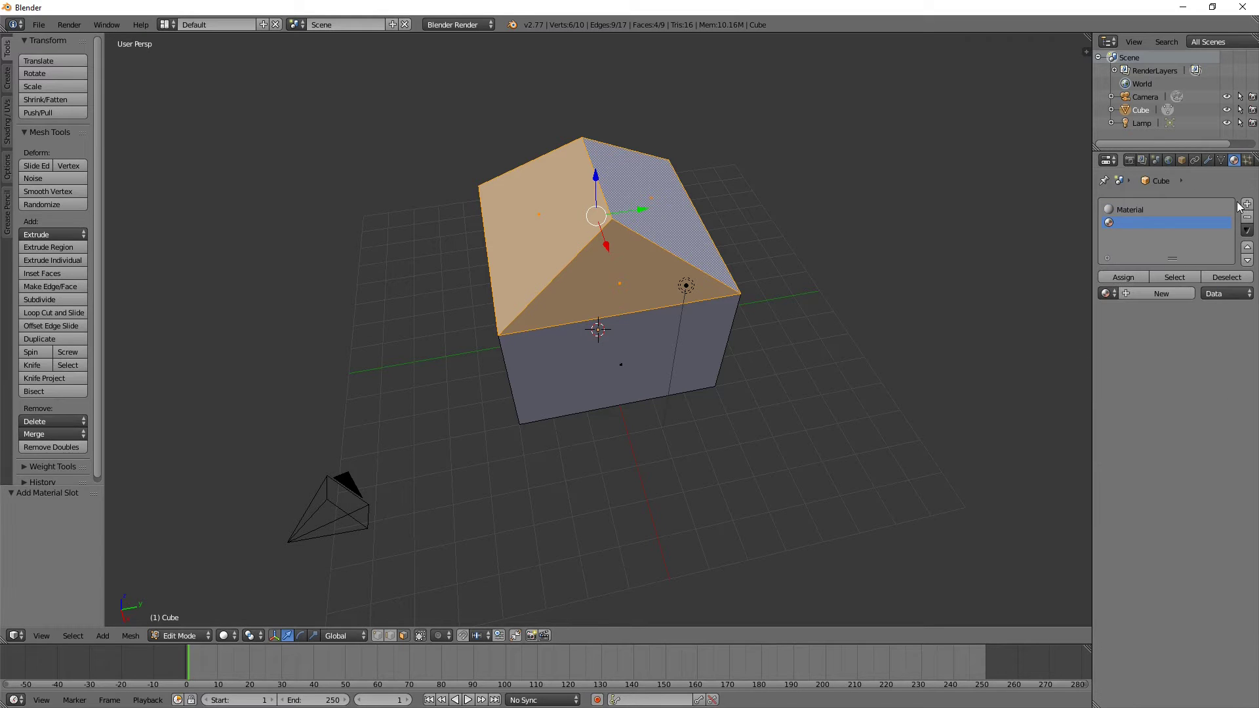
click(1236, 204)
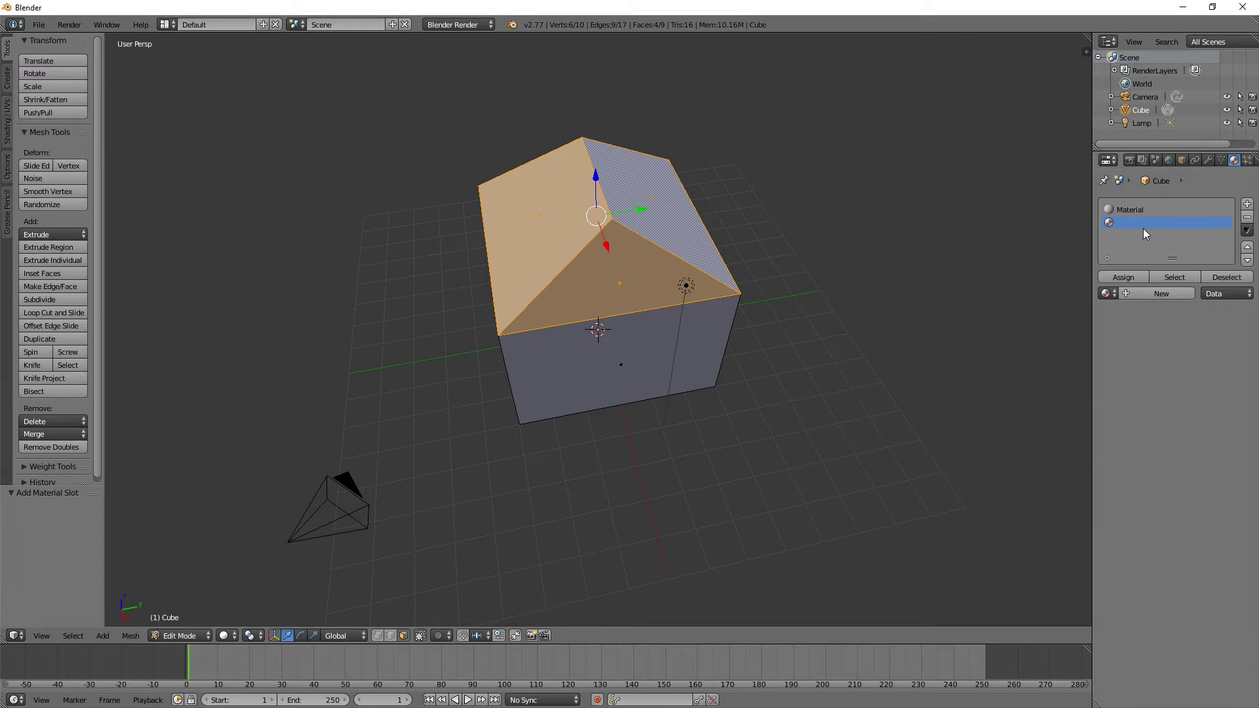
click(1154, 294)
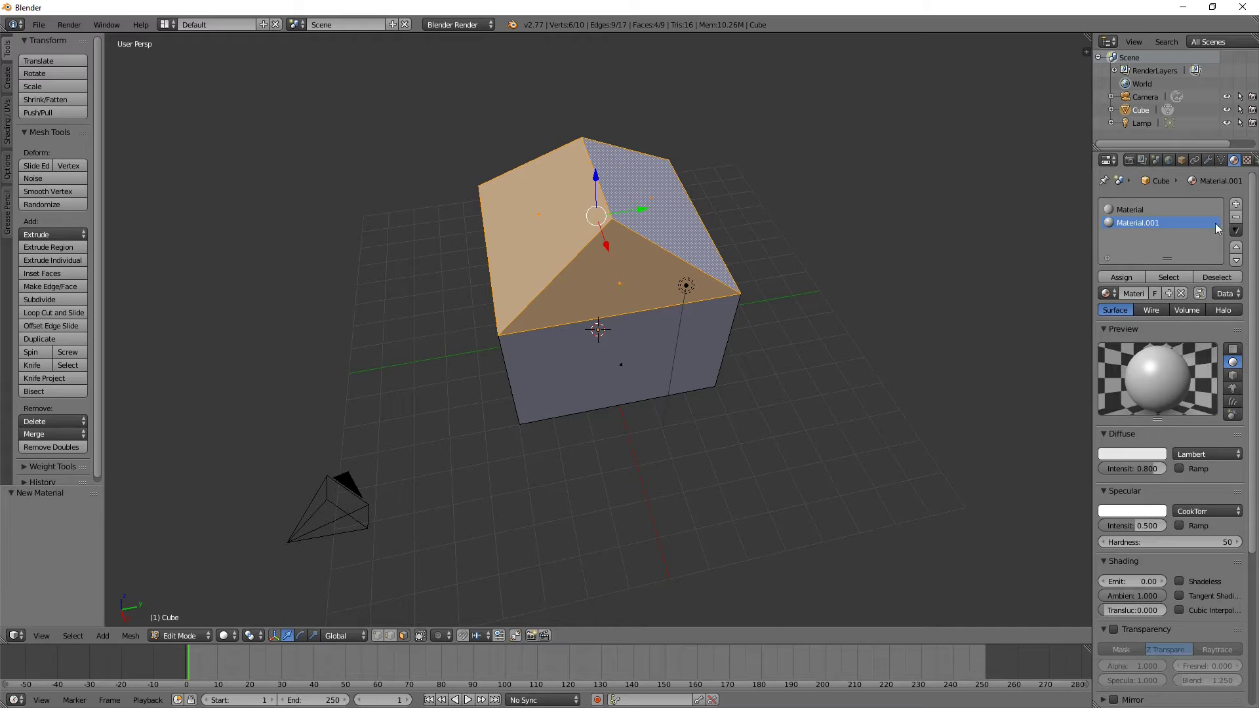
click(1247, 161)
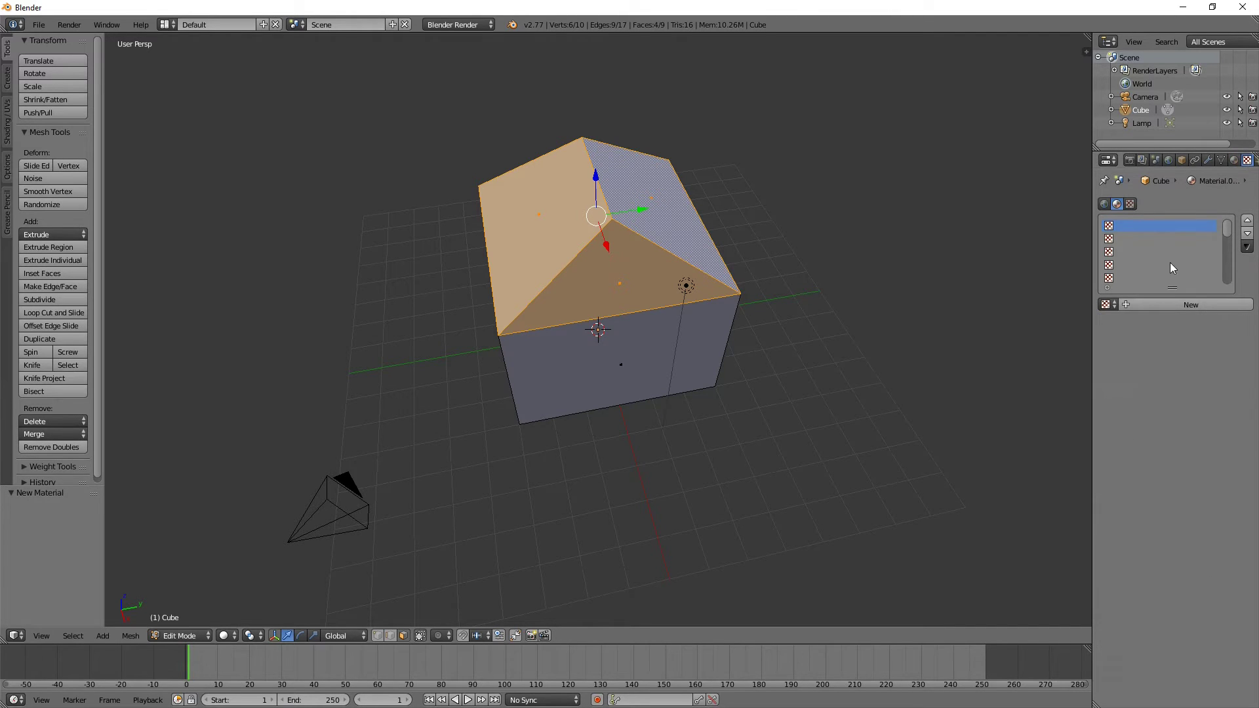
click(1185, 305)
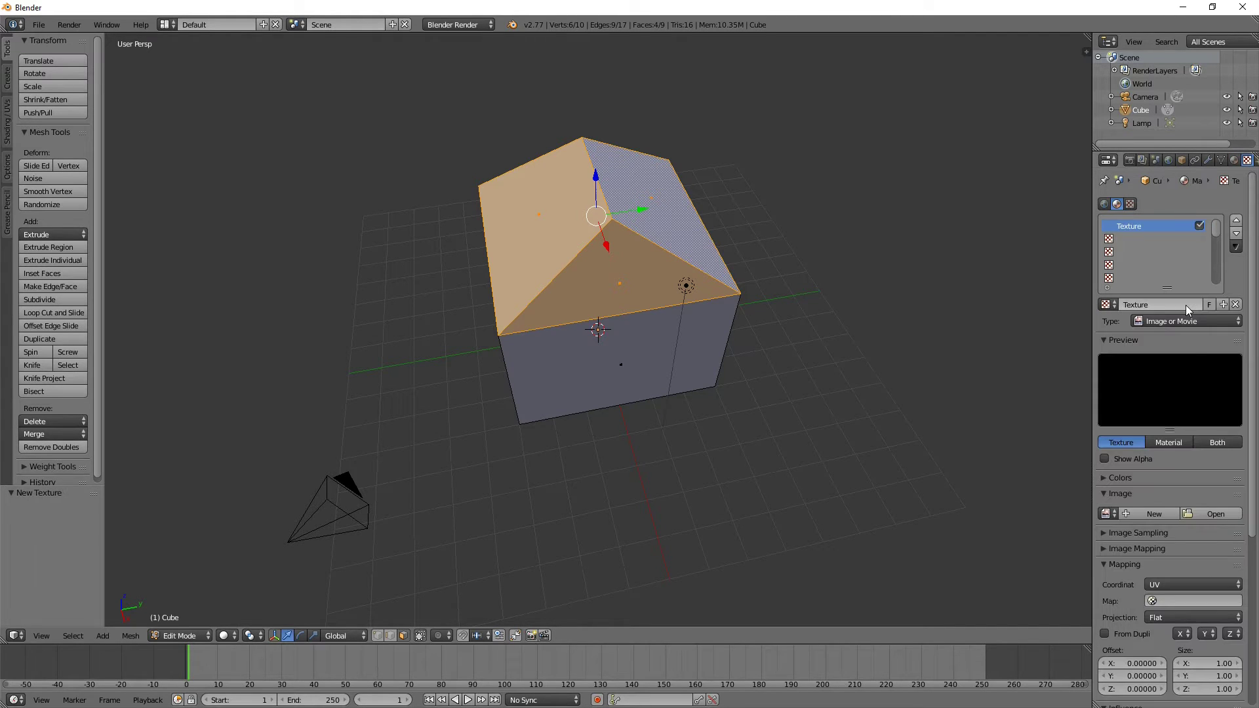
Step: Load RoofTiles01.dds from the ExampleHouse folder as the texture image
click(1217, 514)
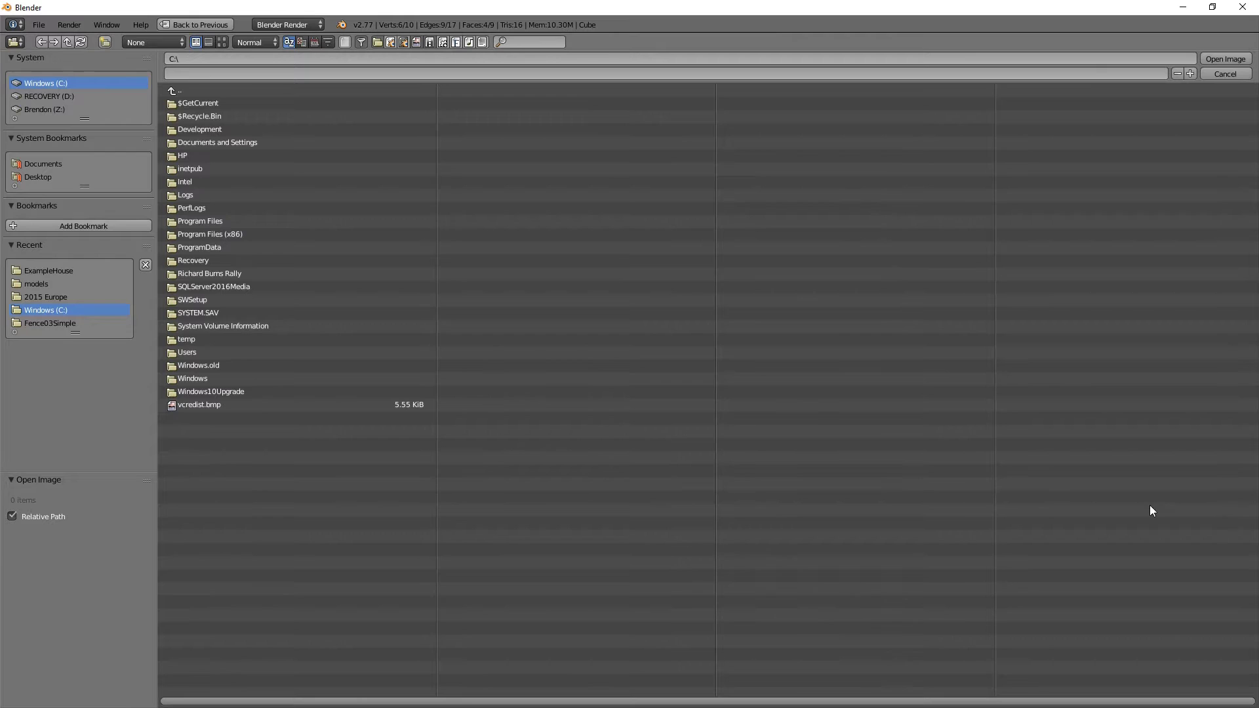
click(53, 270)
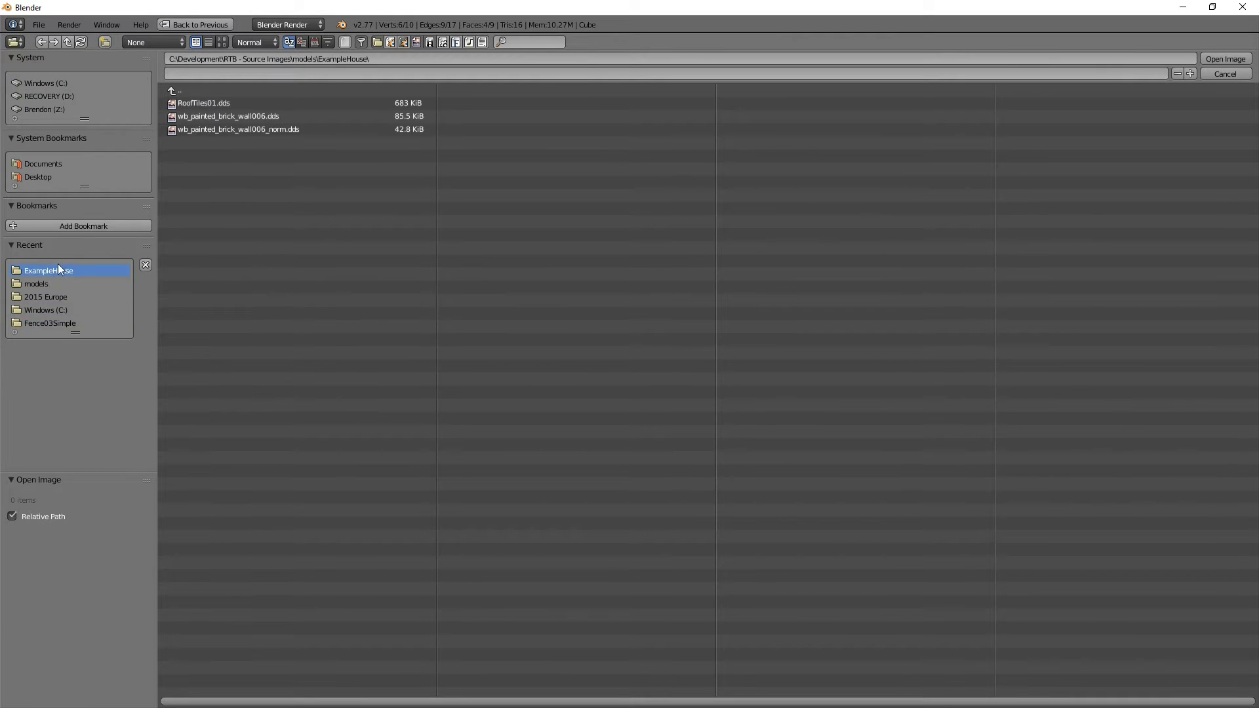
double_click(212, 104)
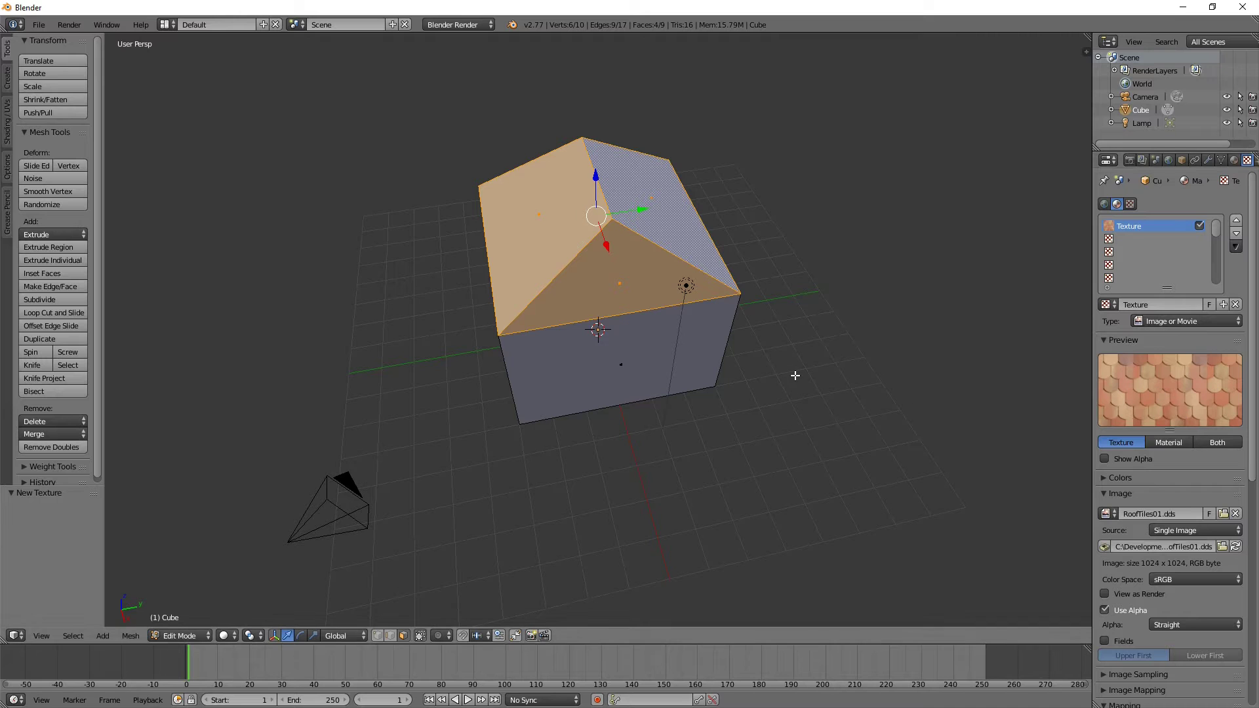
middle_drag(714, 375, 706, 335)
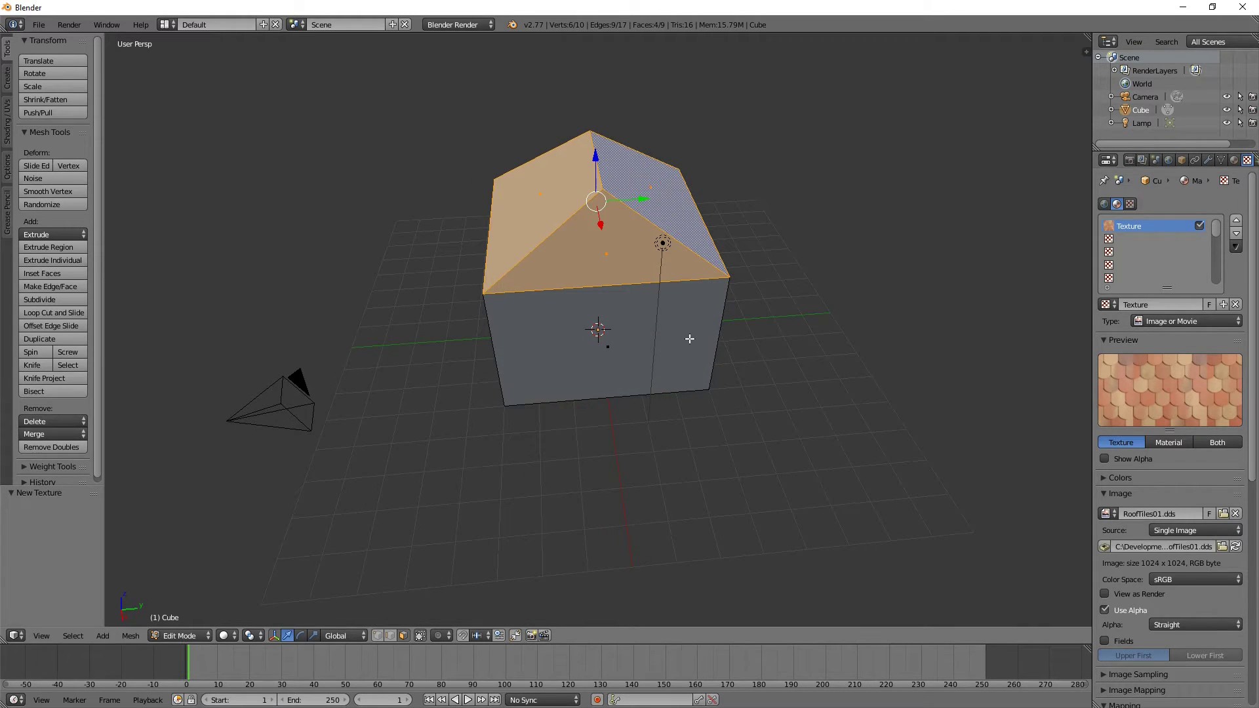
Step: Invert the selection to the walls and add Material.002 in a new slot
click(73, 633)
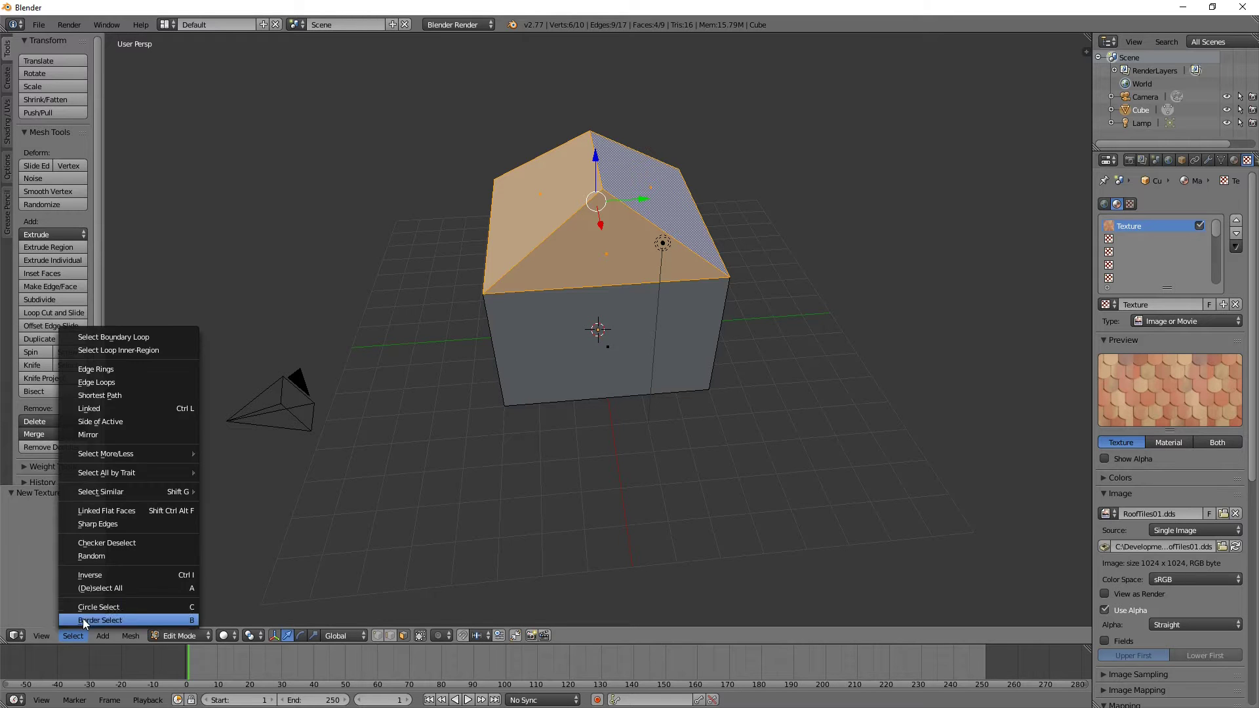
click(109, 573)
middle_drag(614, 410, 662, 374)
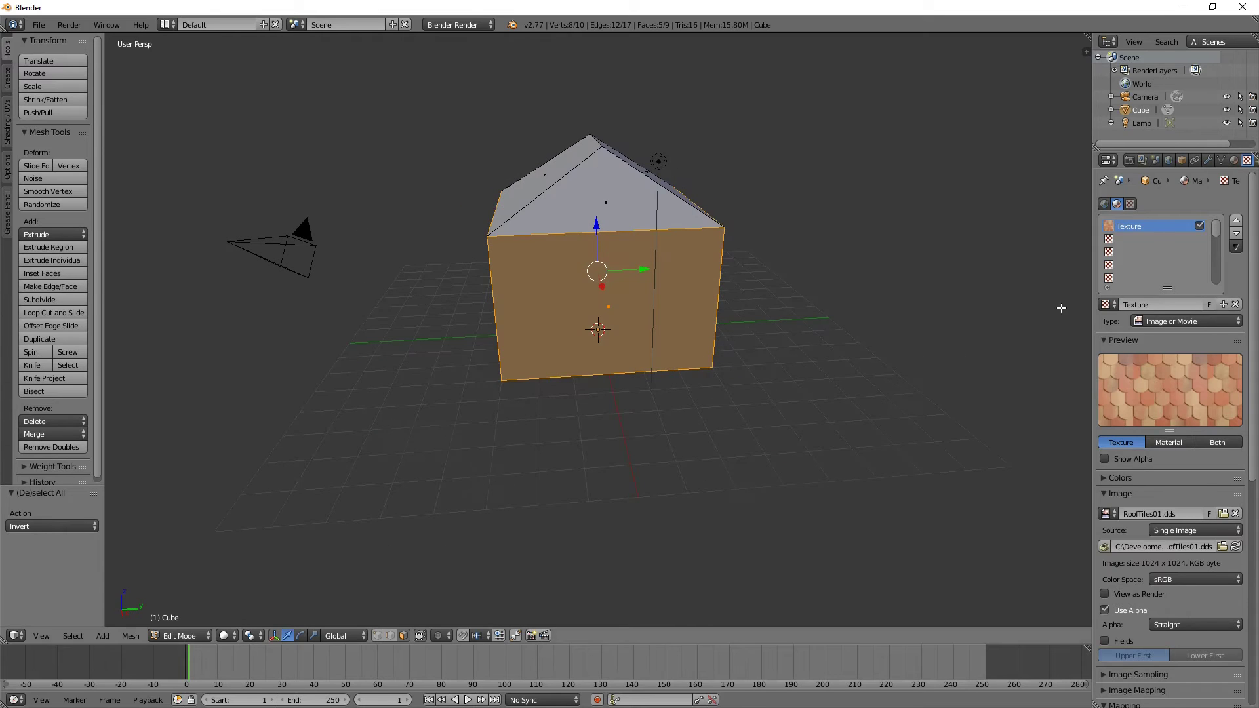
click(1234, 161)
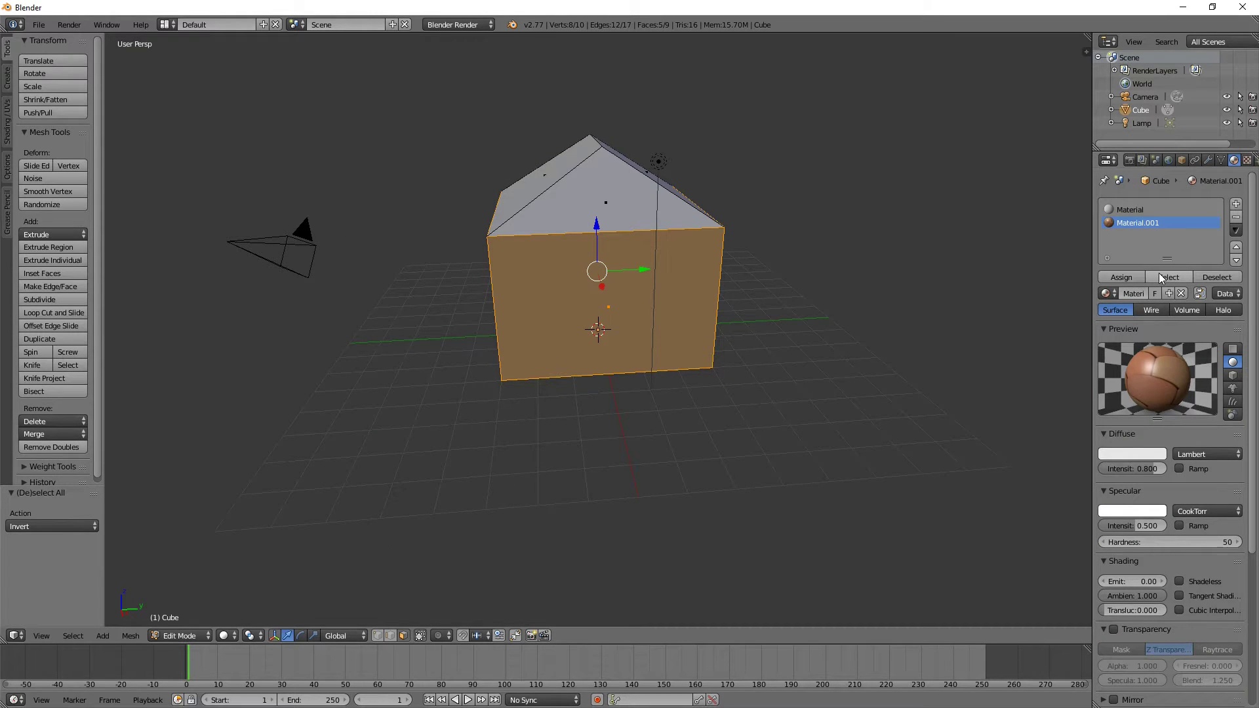
click(1235, 204)
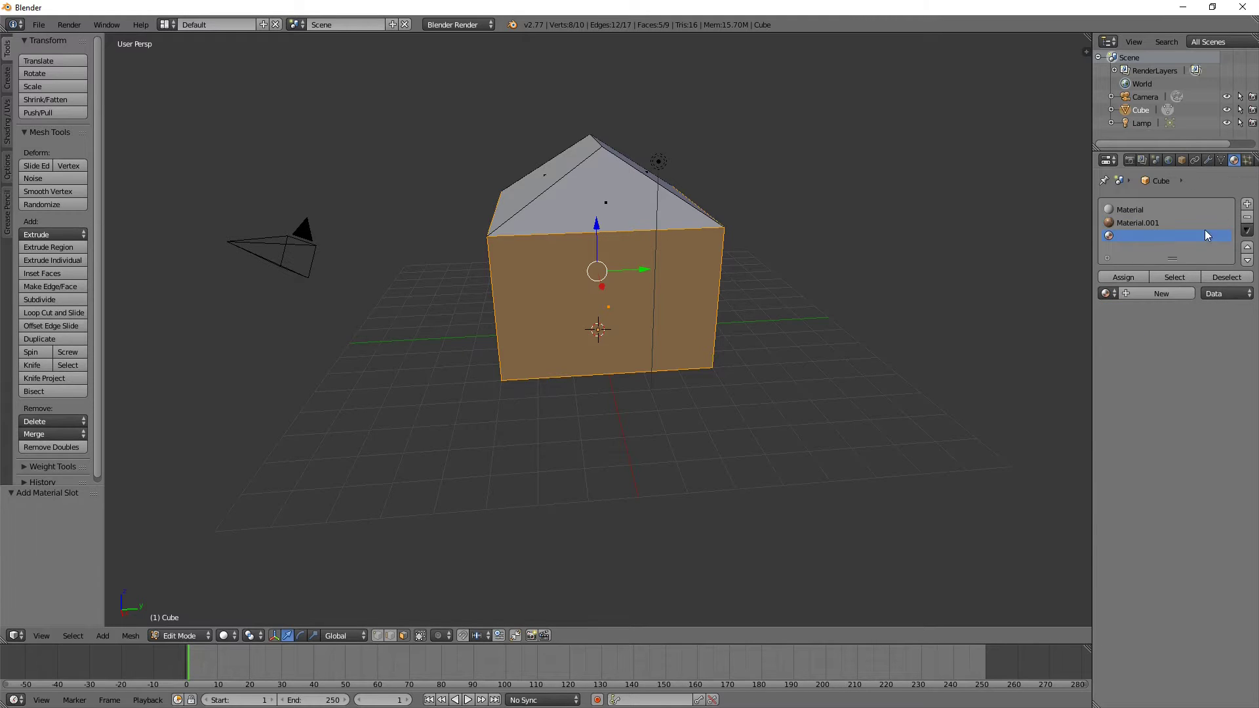
click(1170, 292)
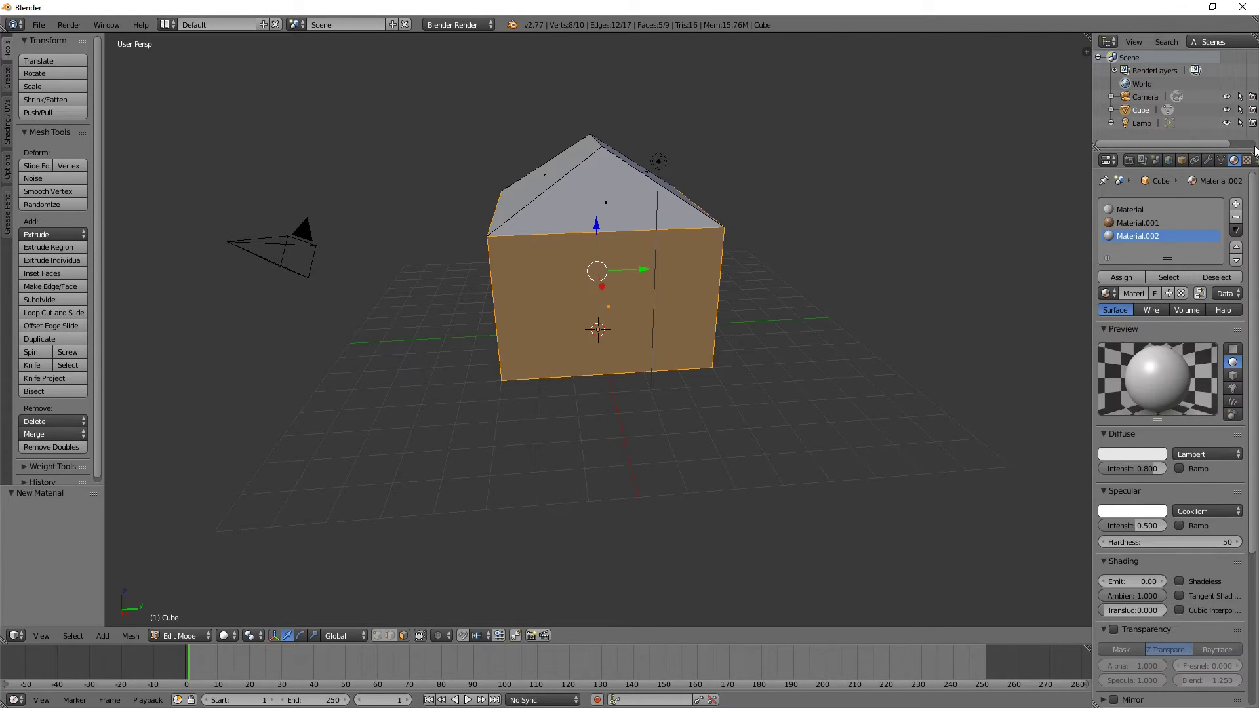
Step: Give Material.002 a new texture, Texture.001, using wb_painted_brick_wall006.dds
click(1247, 160)
click(1199, 302)
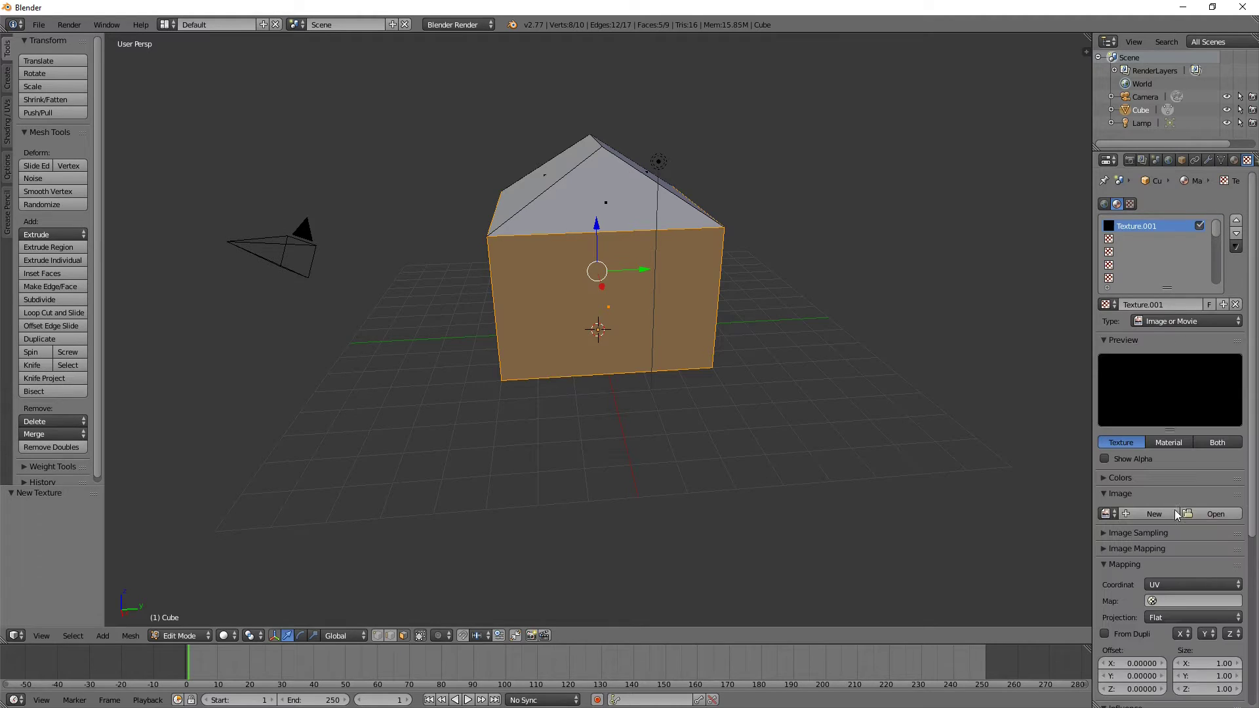
click(1222, 514)
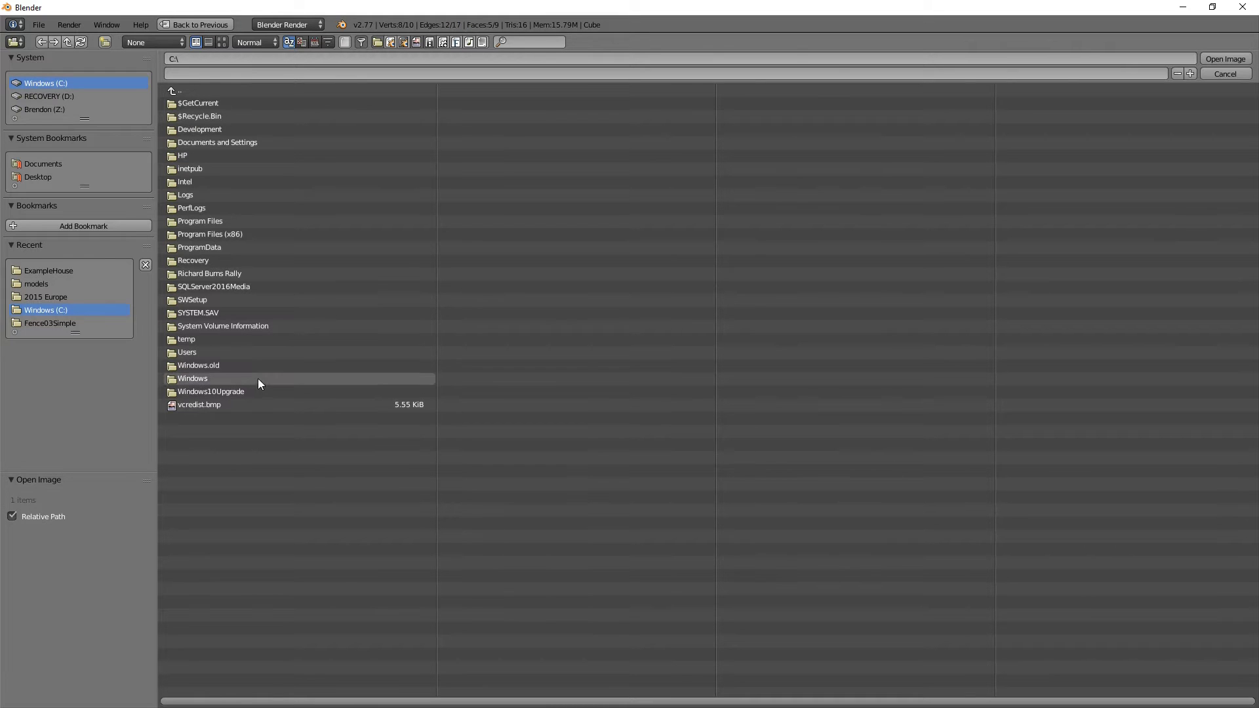
click(55, 272)
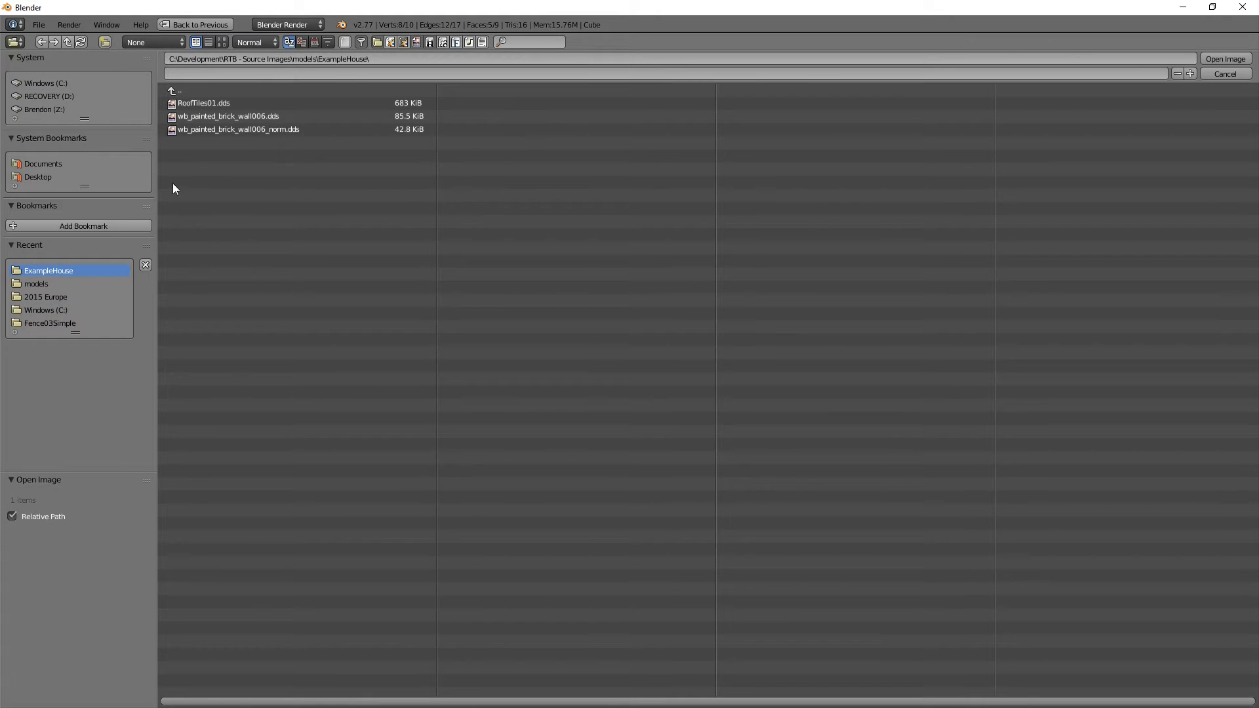
double_click(219, 116)
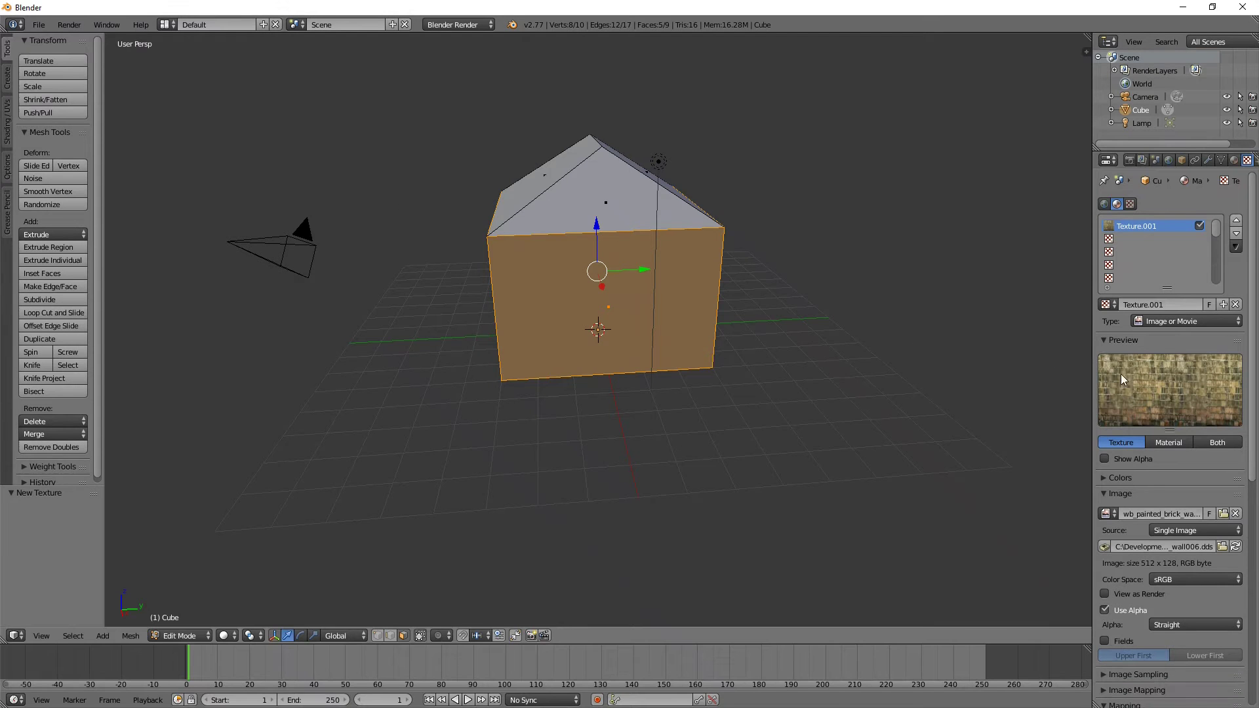
middle_drag(776, 317, 692, 341)
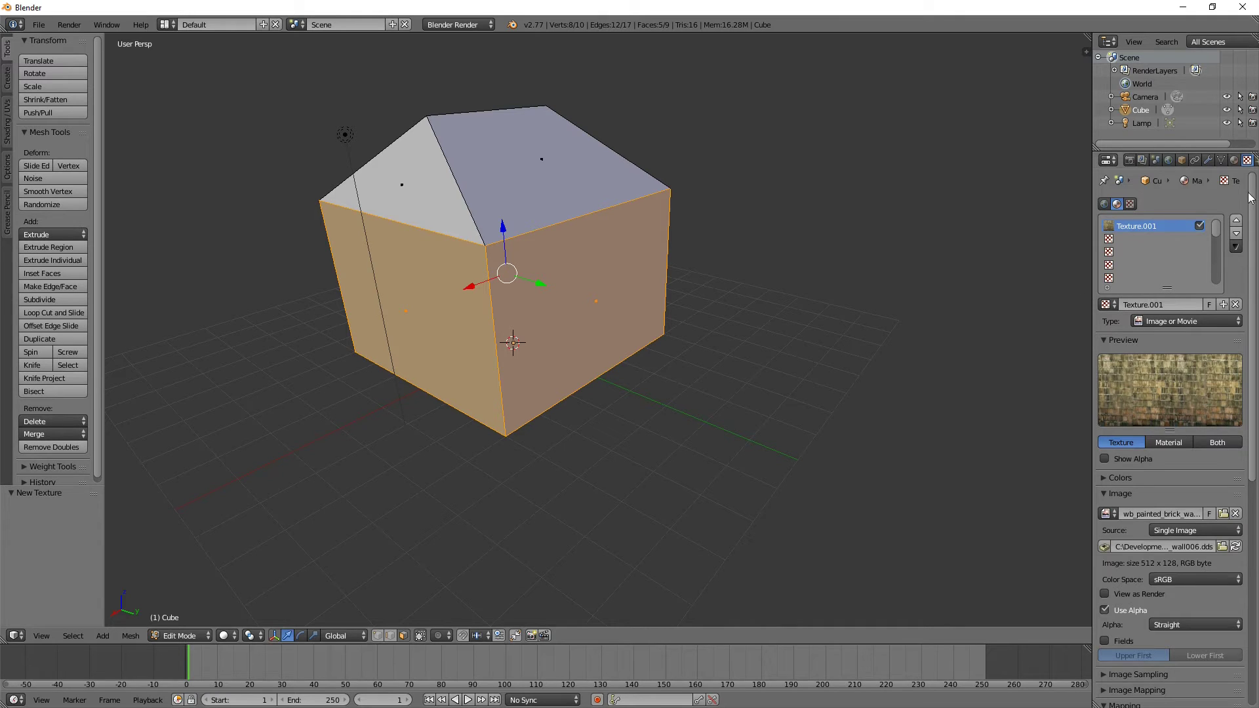
Step: Return to Object Mode and delete the unused default Material slot
click(1234, 160)
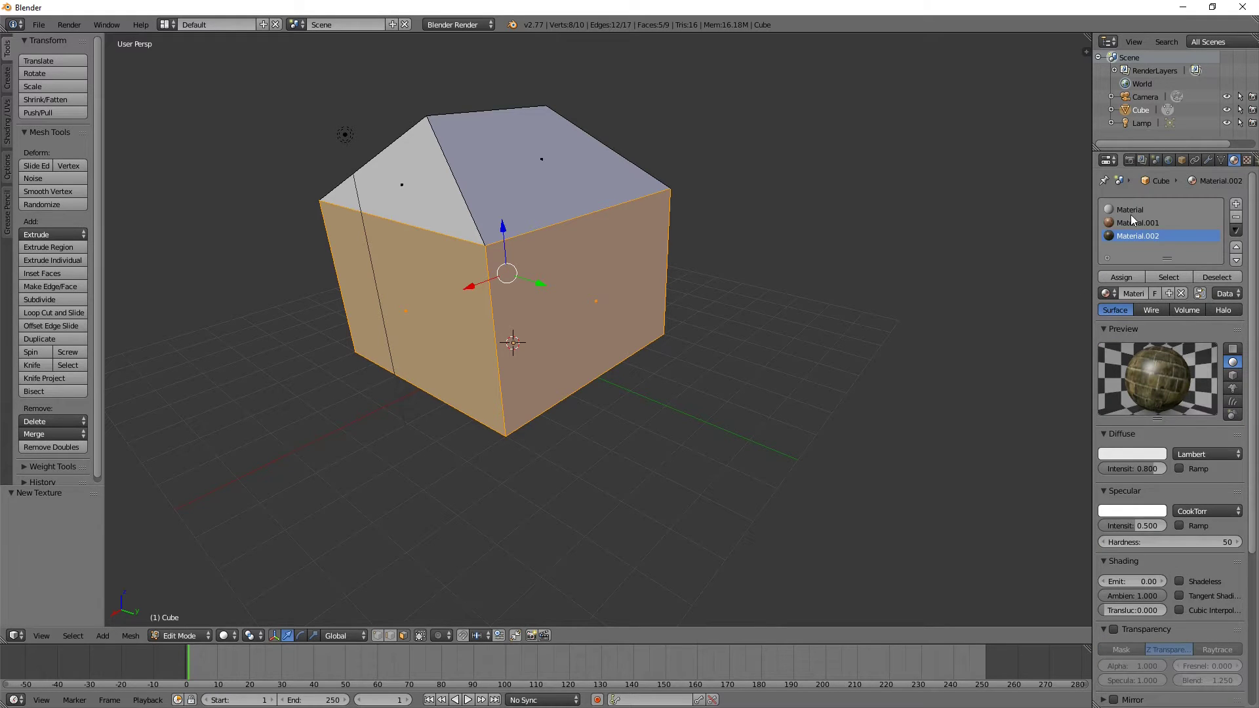
key(Tab)
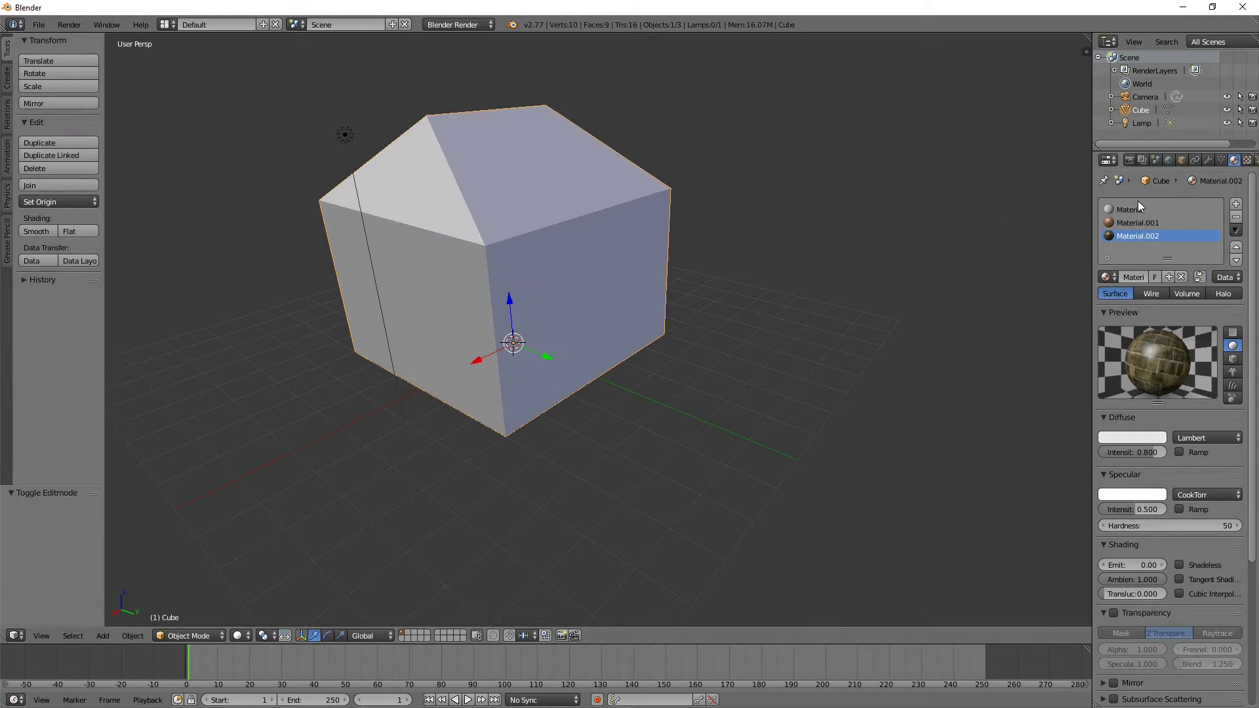
click(1131, 209)
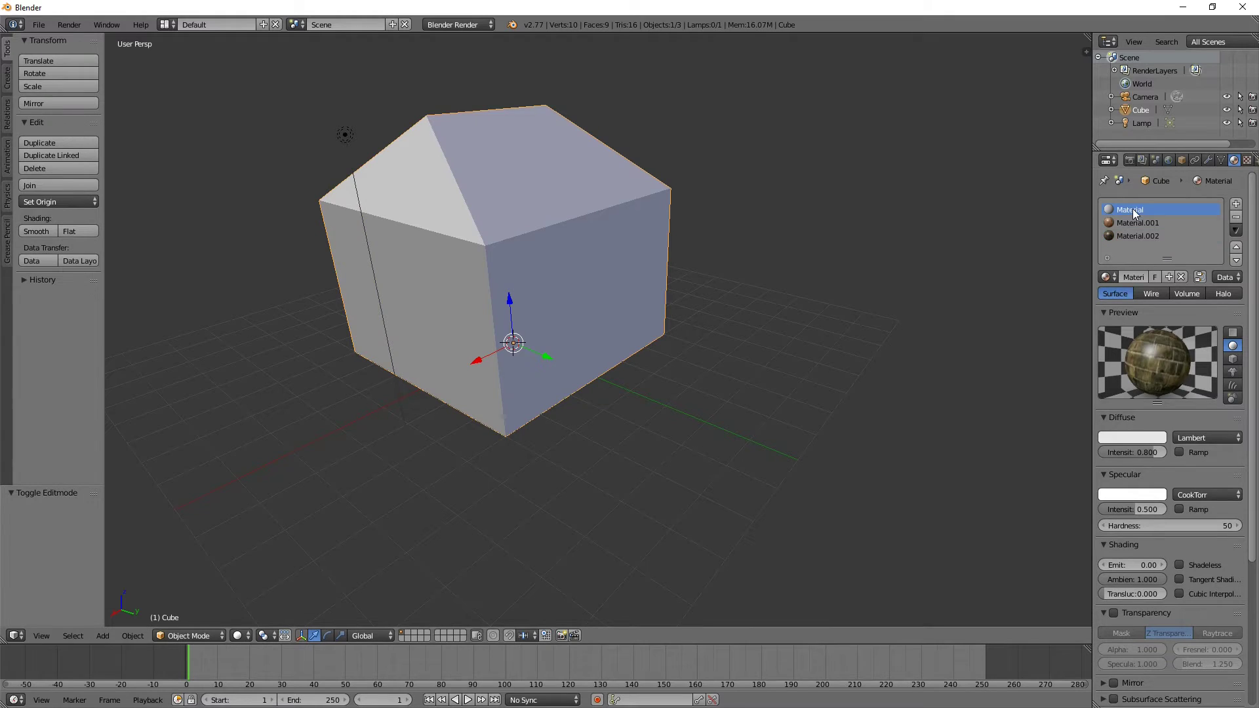
click(1235, 217)
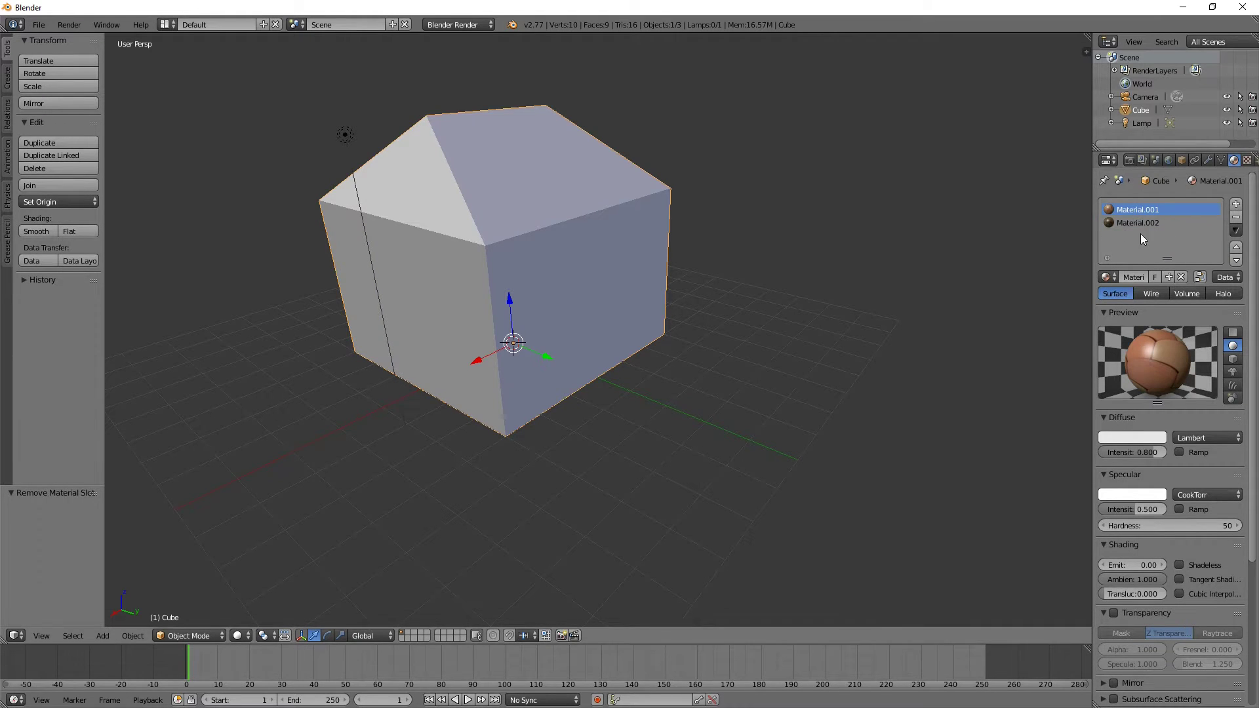
middle_drag(517, 360, 569, 355)
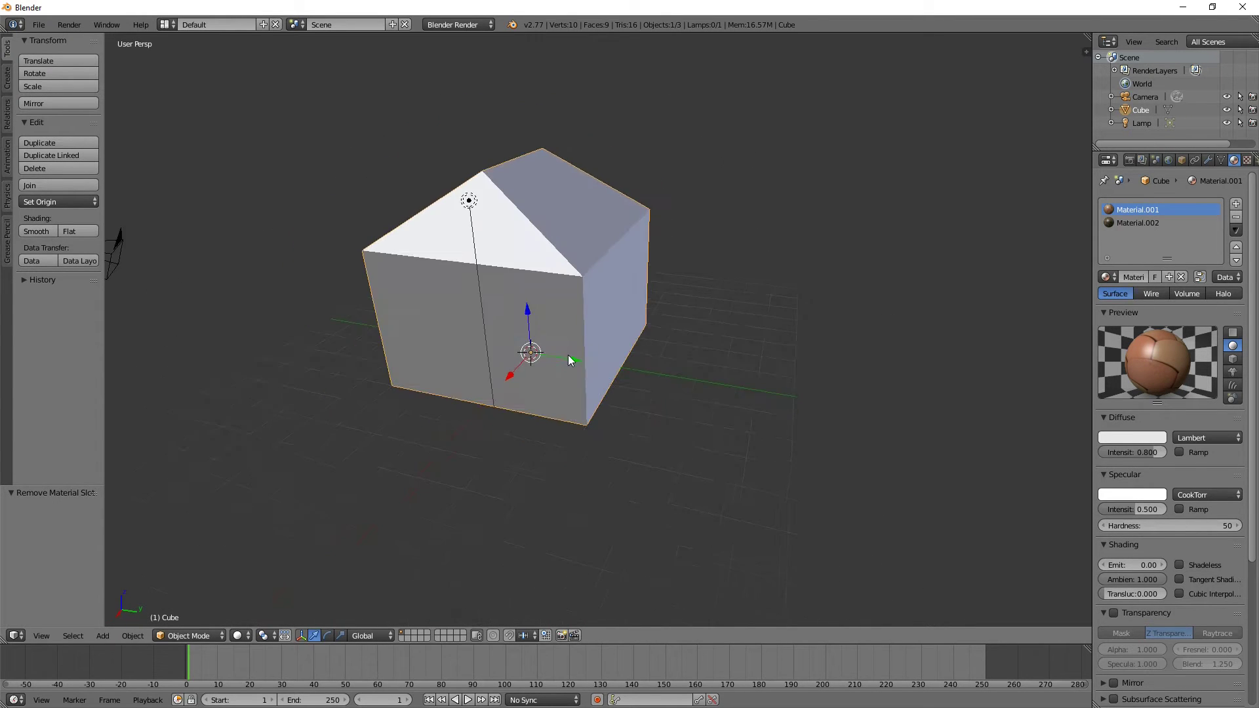
Step: Switch the viewport to material shading
scroll(568, 355, down, 2)
click(239, 635)
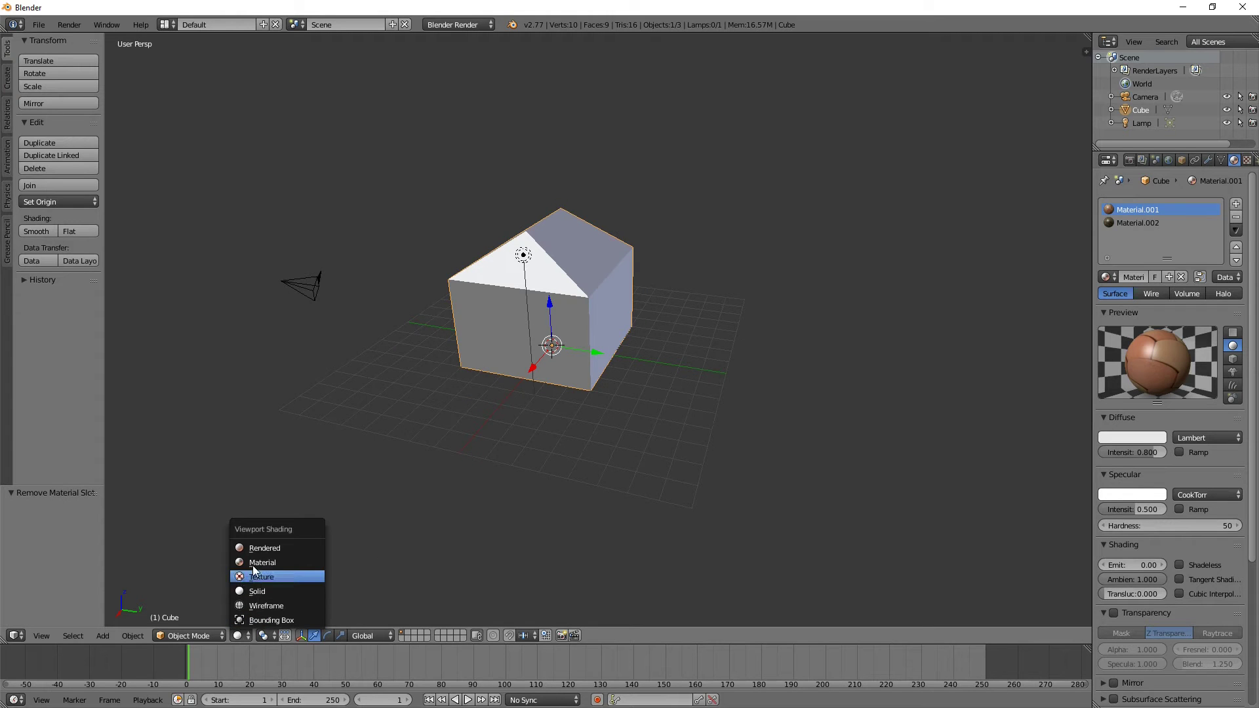
click(254, 564)
middle_drag(652, 362, 523, 402)
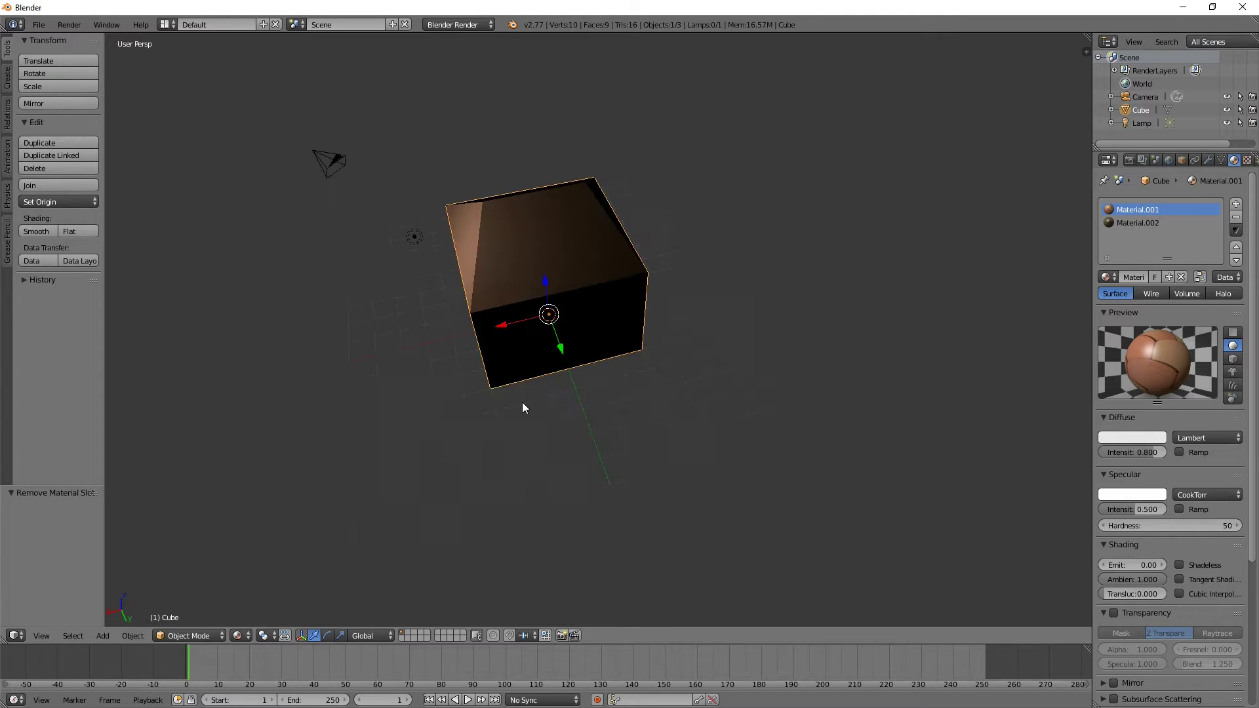
scroll(521, 404, down, 2)
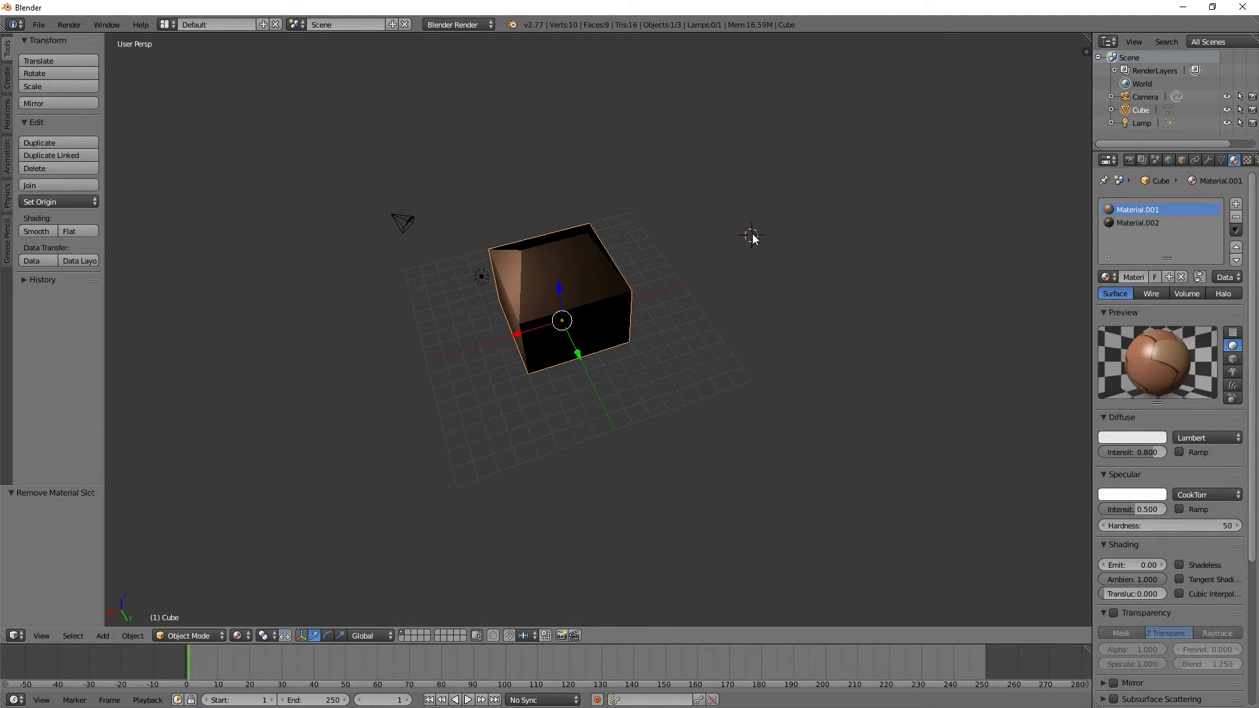
Step: Add three point lamps around the house: Point, Point.001 and Point.002
click(7, 77)
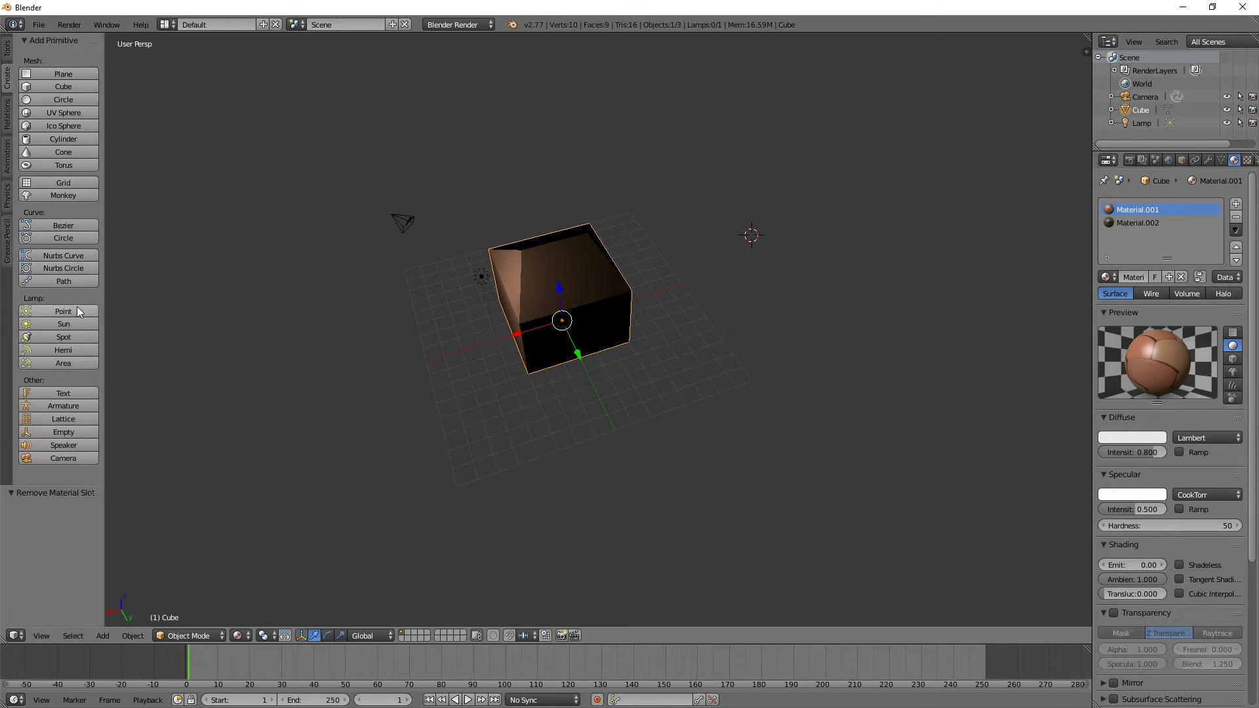
click(80, 310)
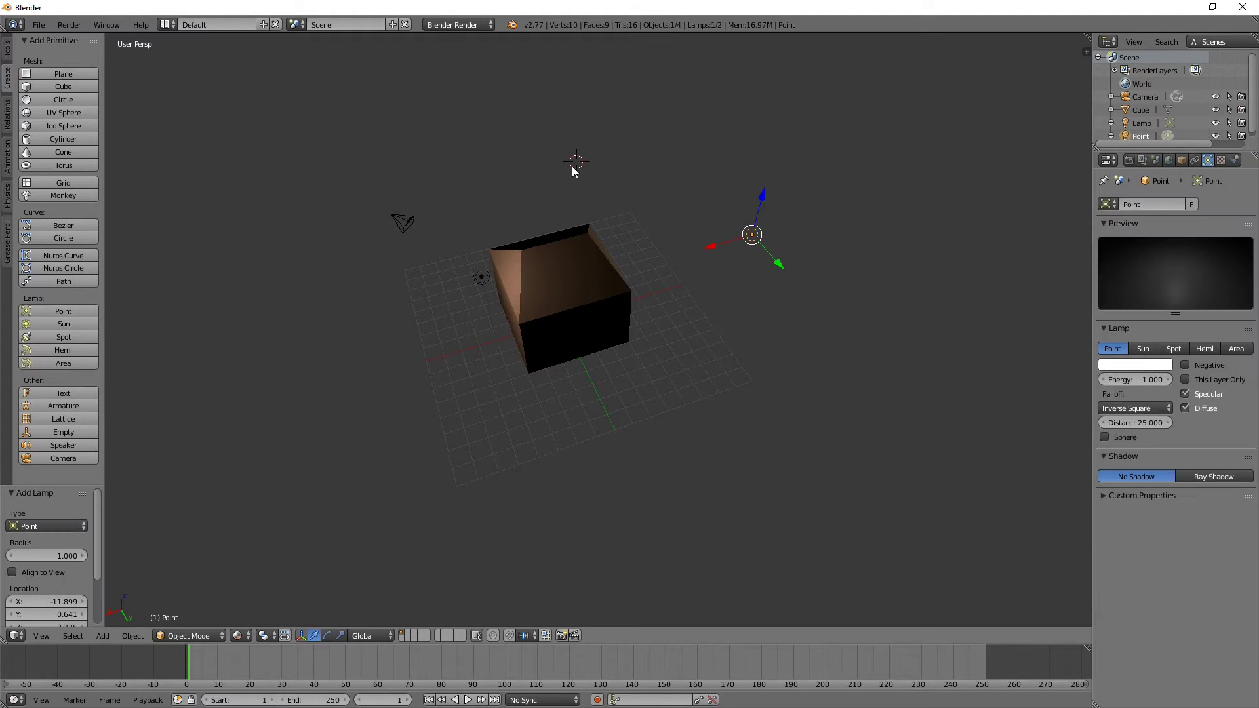
middle_drag(526, 230, 396, 200)
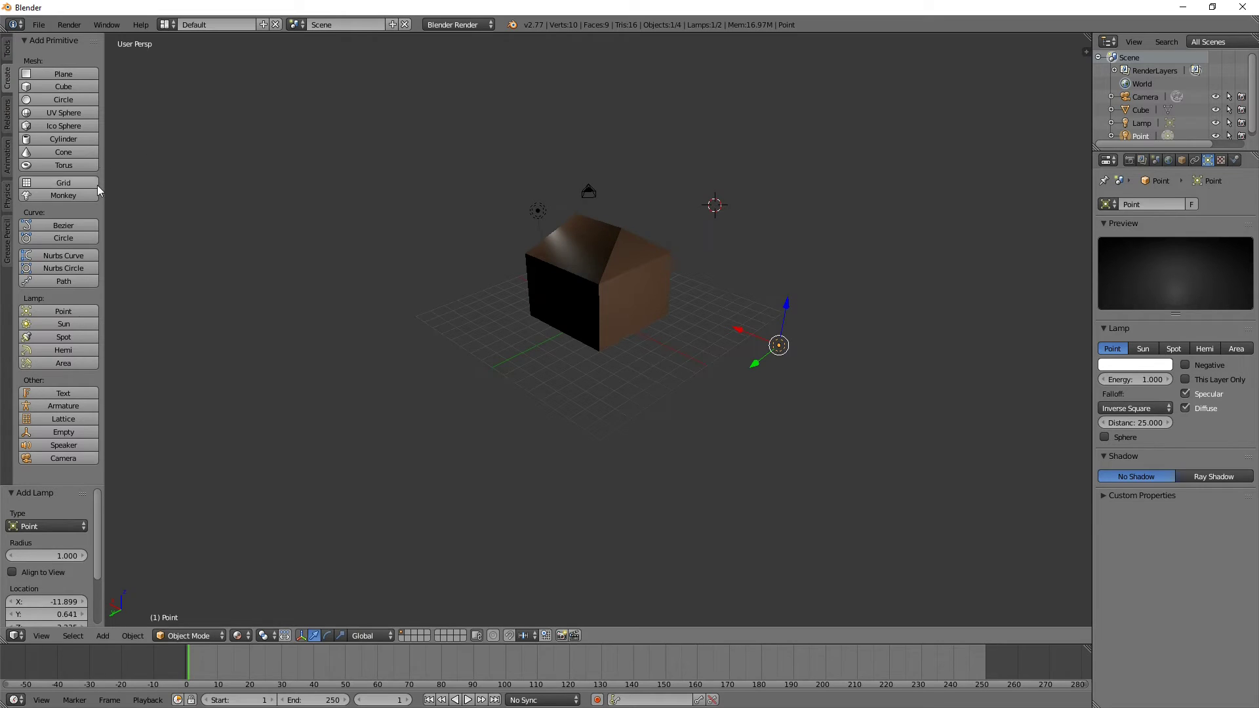
click(60, 313)
middle_drag(365, 339, 870, 324)
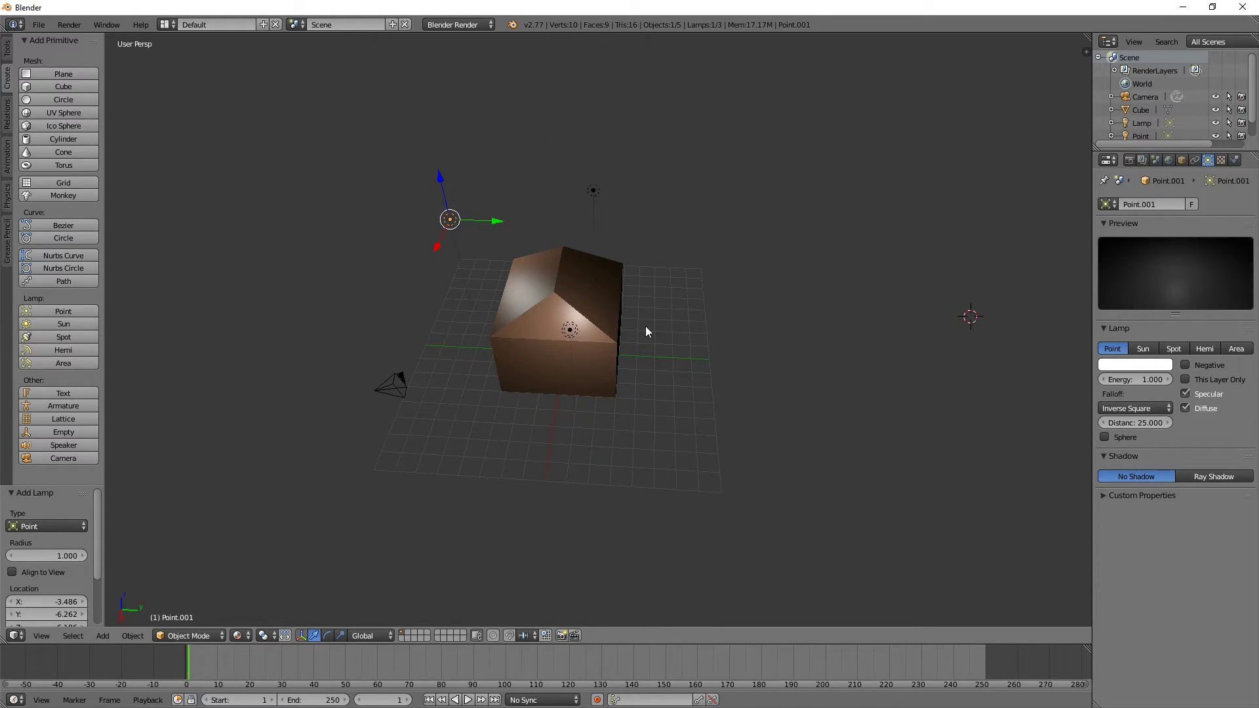
click(56, 314)
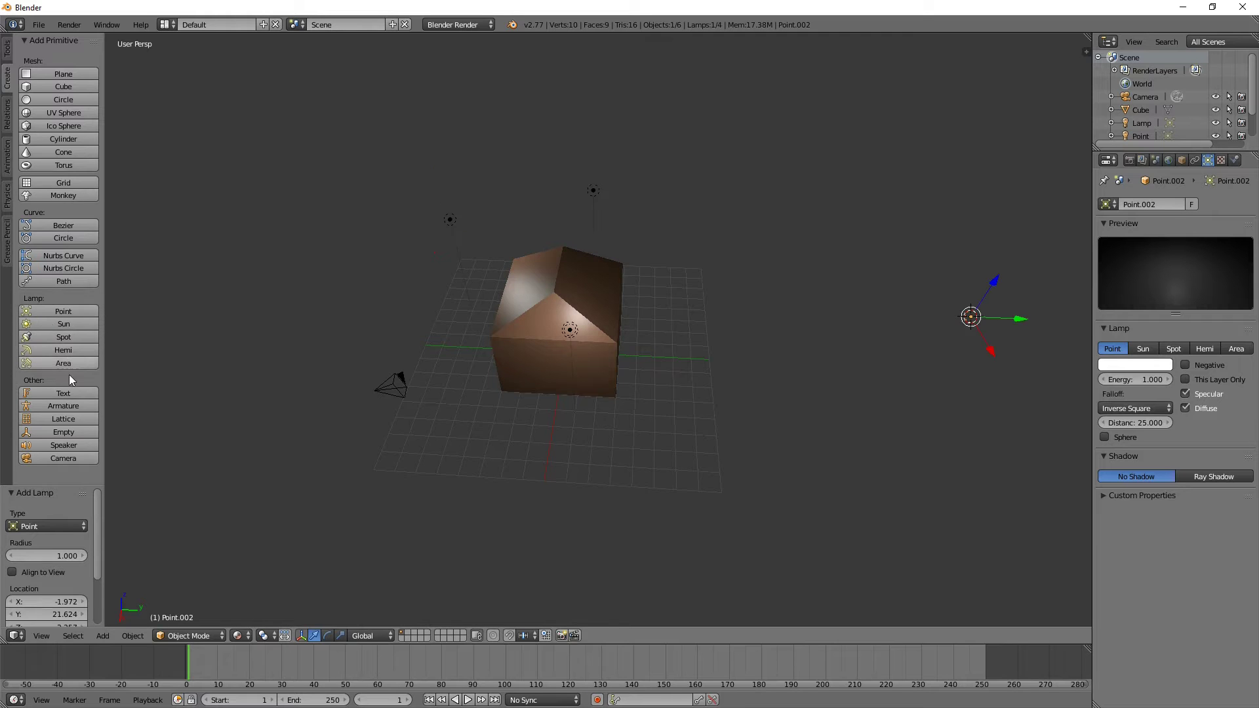
middle_drag(687, 308, 604, 332)
scroll(623, 329, up, 3)
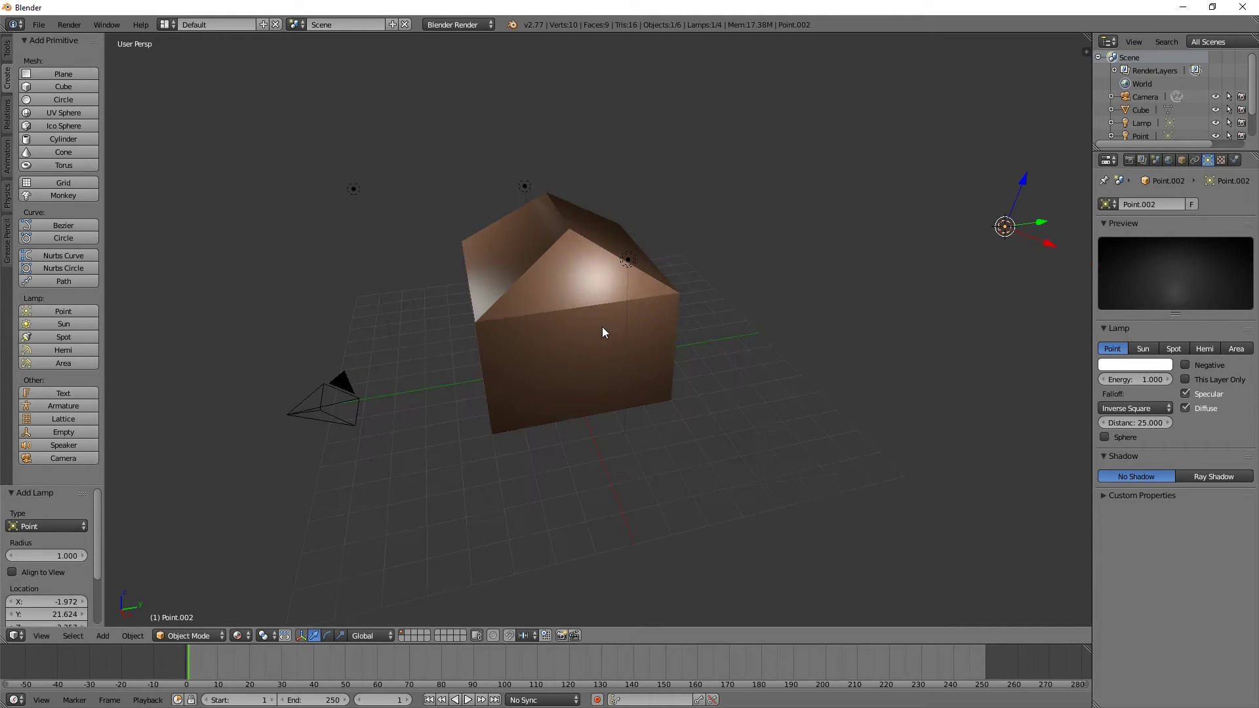
Step: In Edit Mode from an orthographic front view, cylinder-project the house's UVs
right_click(588, 282)
key(Tab)
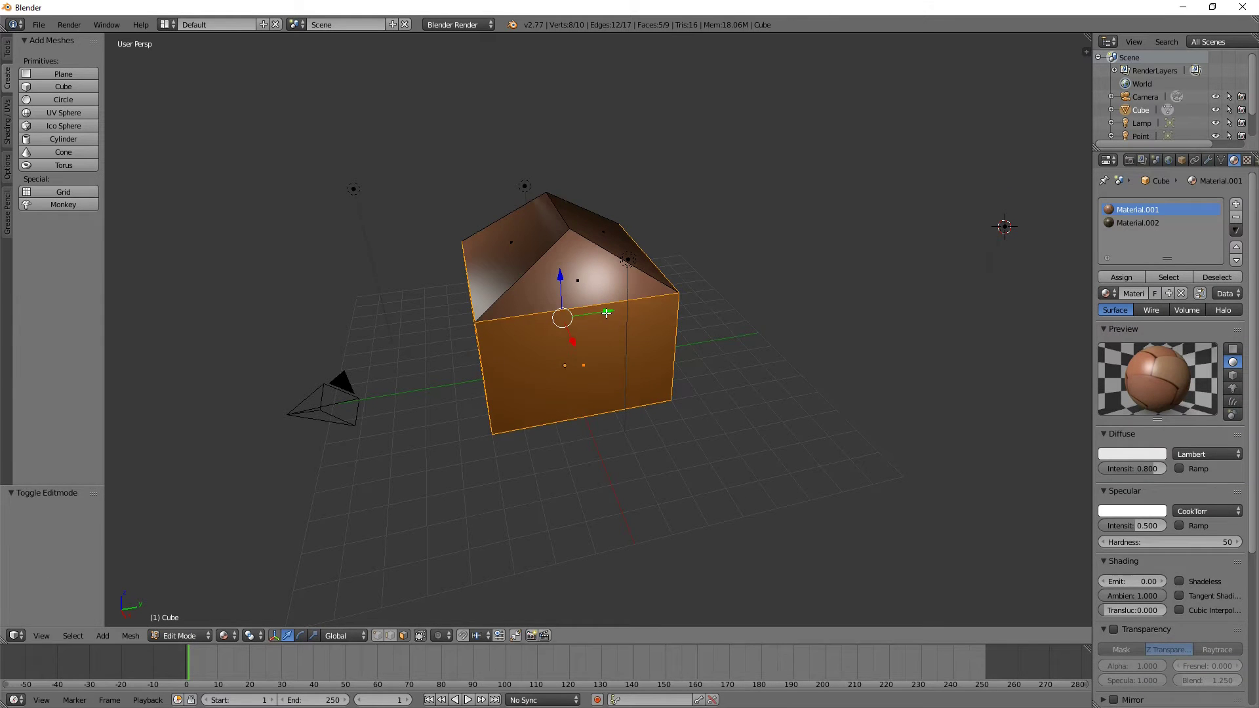
middle_drag(607, 315, 608, 282)
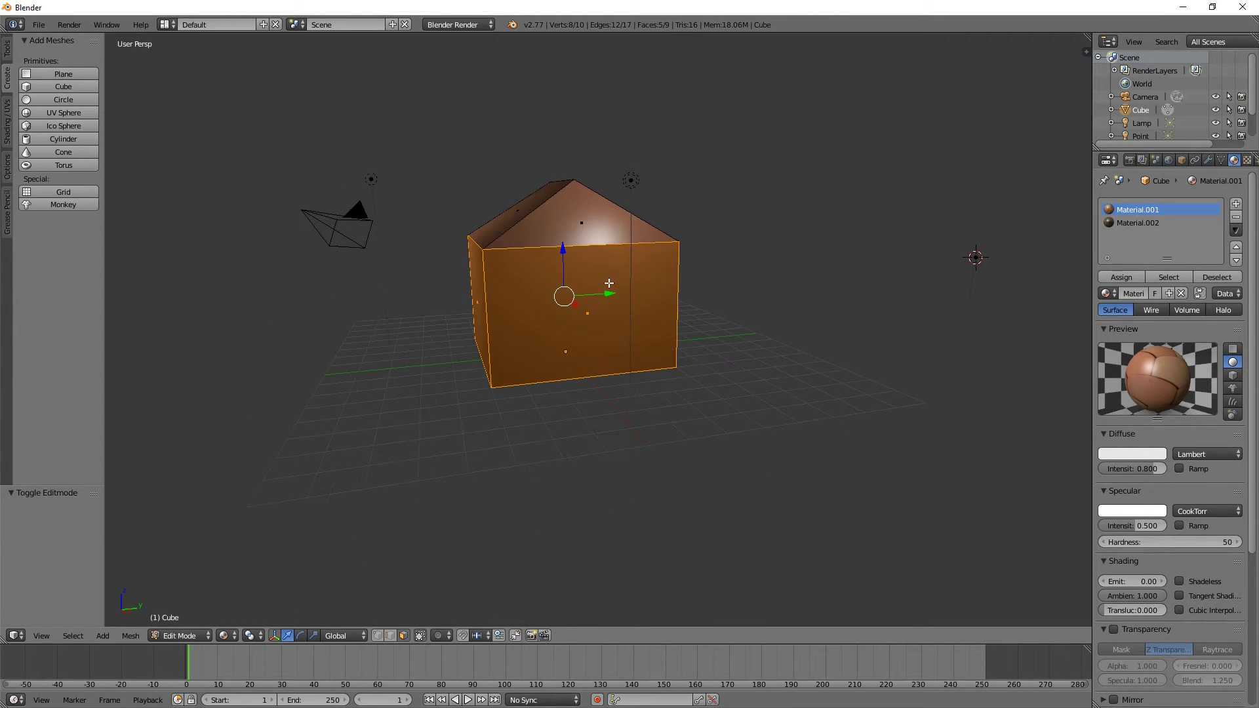
key(KP_1)
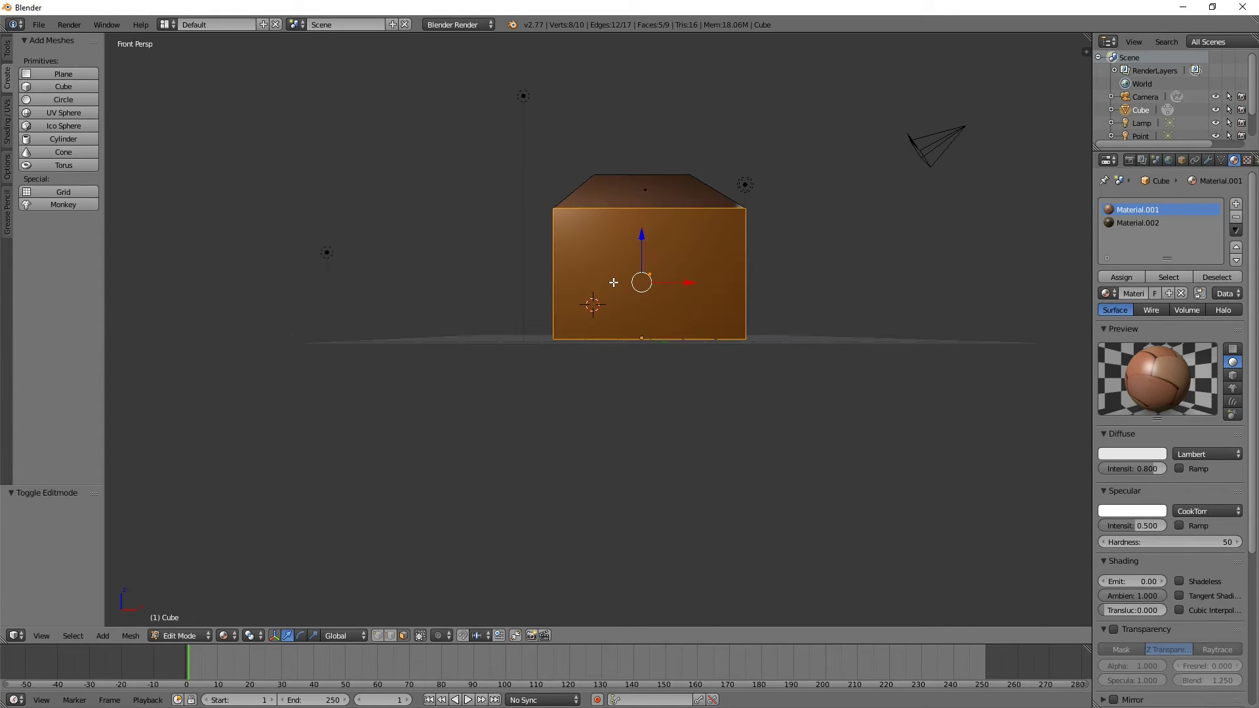
key(KP_5)
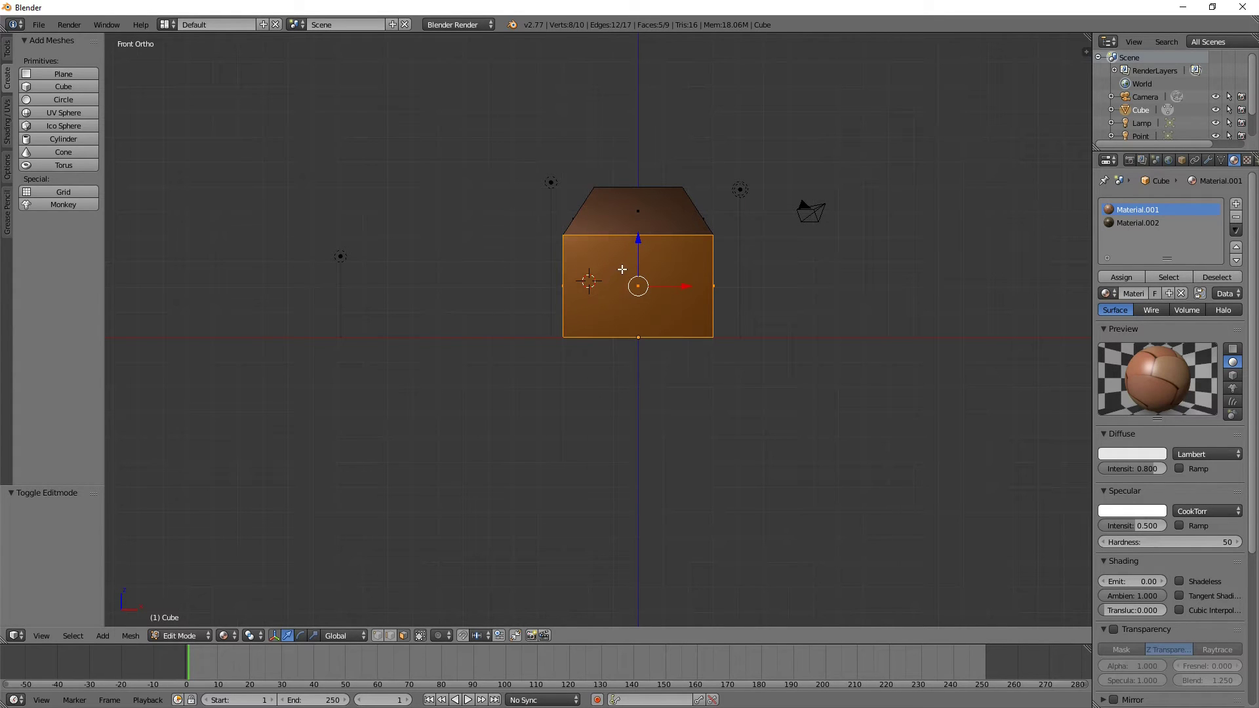
key(u)
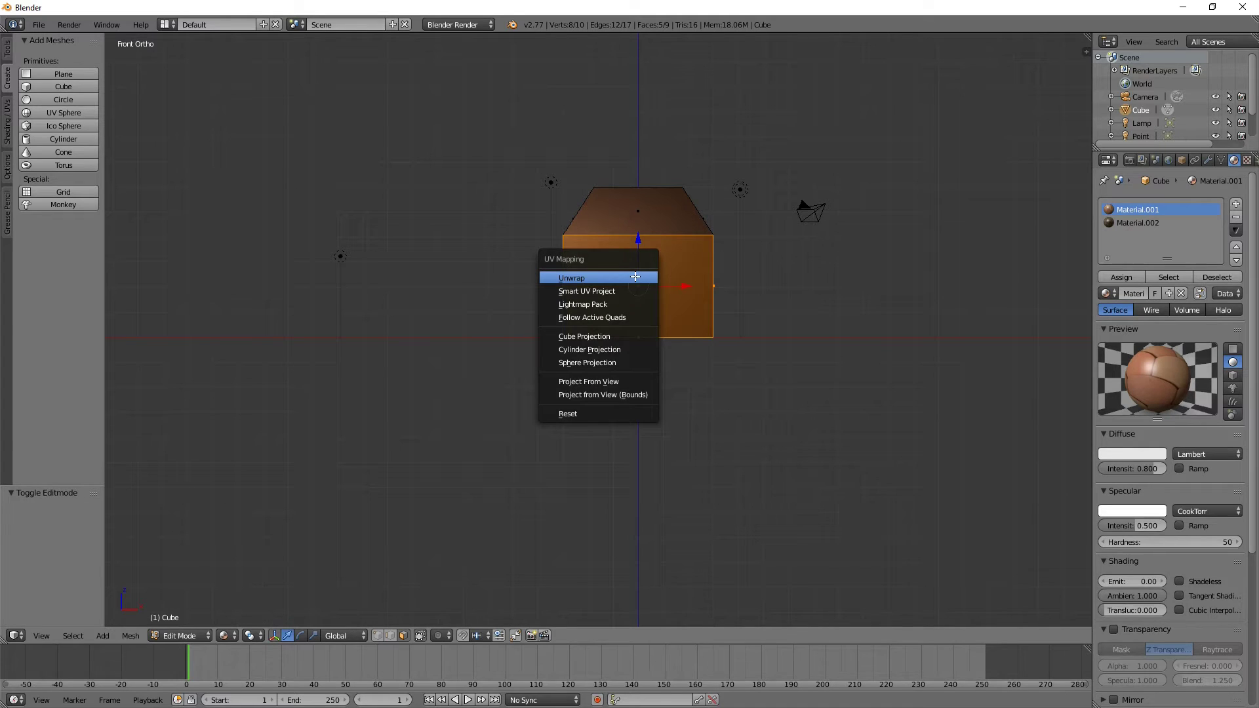
click(601, 350)
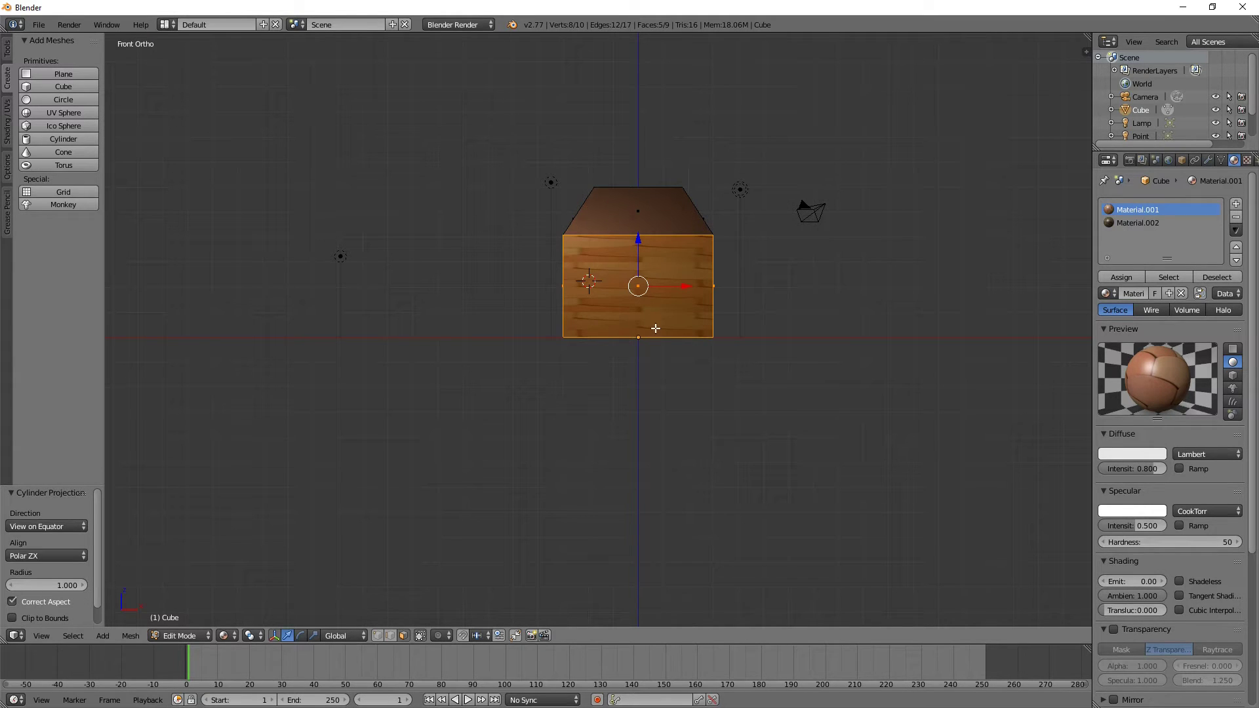
Step: Assign Material.002 to the selected wall faces
click(1147, 224)
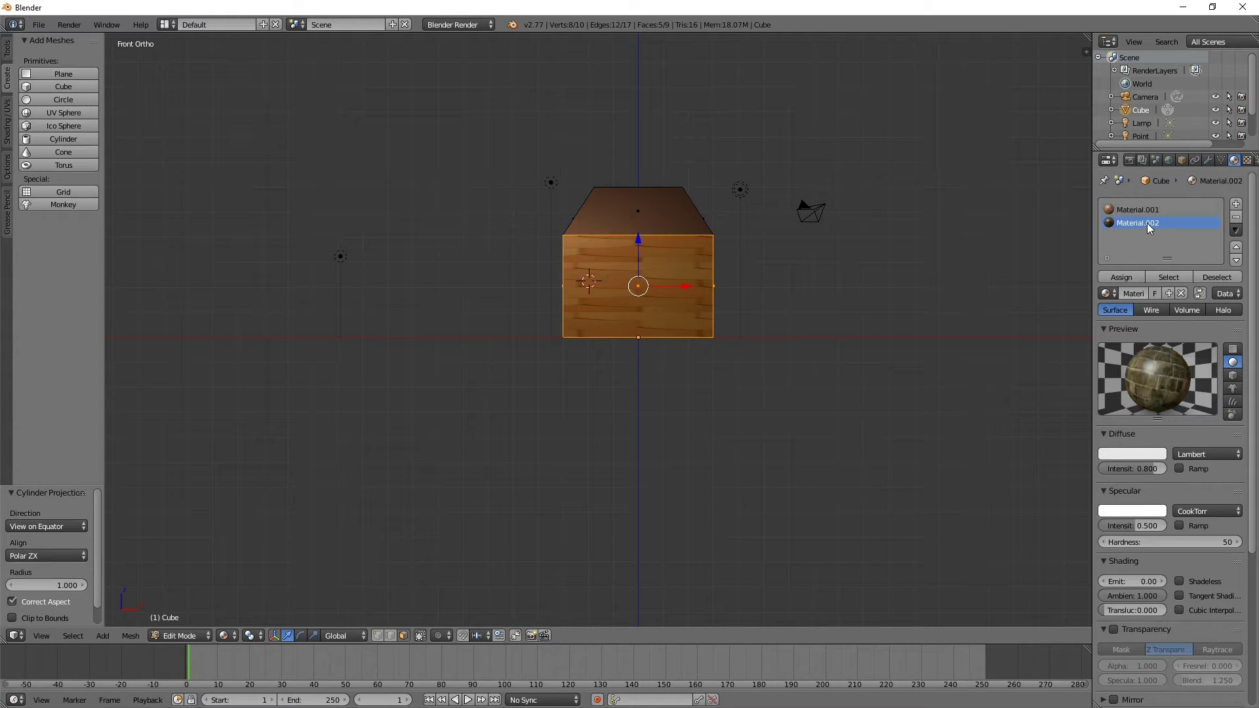
click(1121, 277)
scroll(686, 270, up, 2)
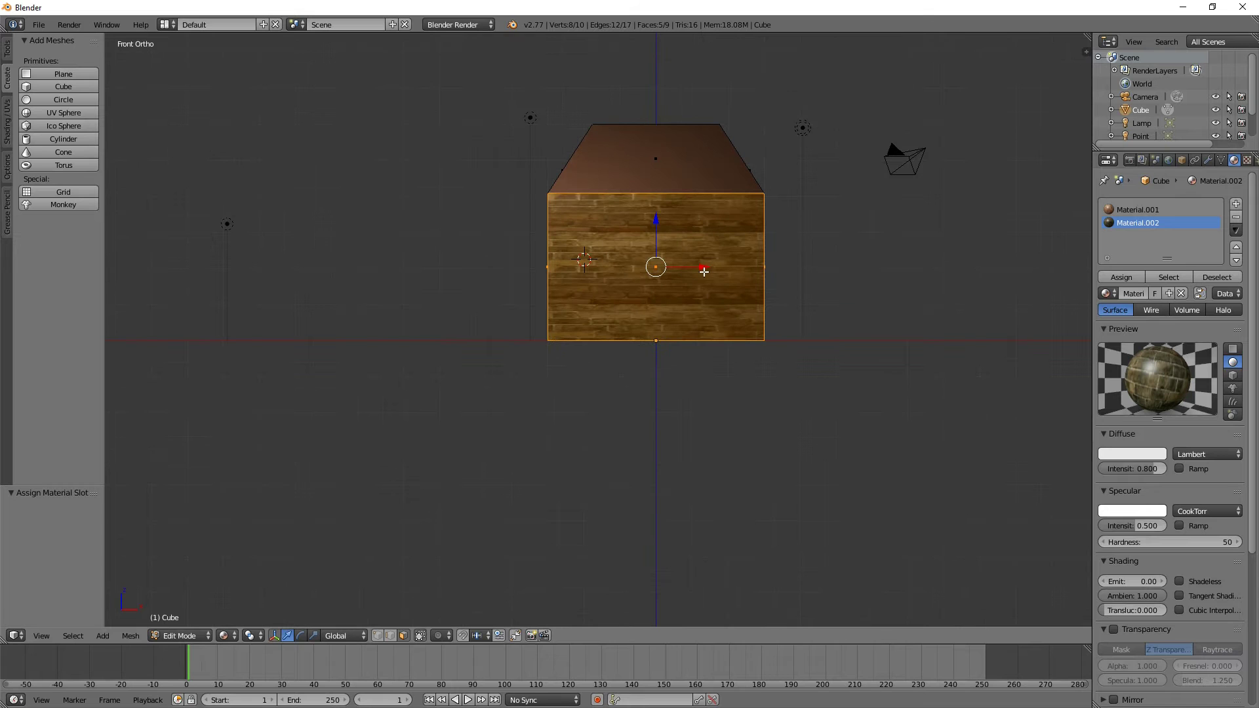
shift+middle_drag(706, 267, 537, 351)
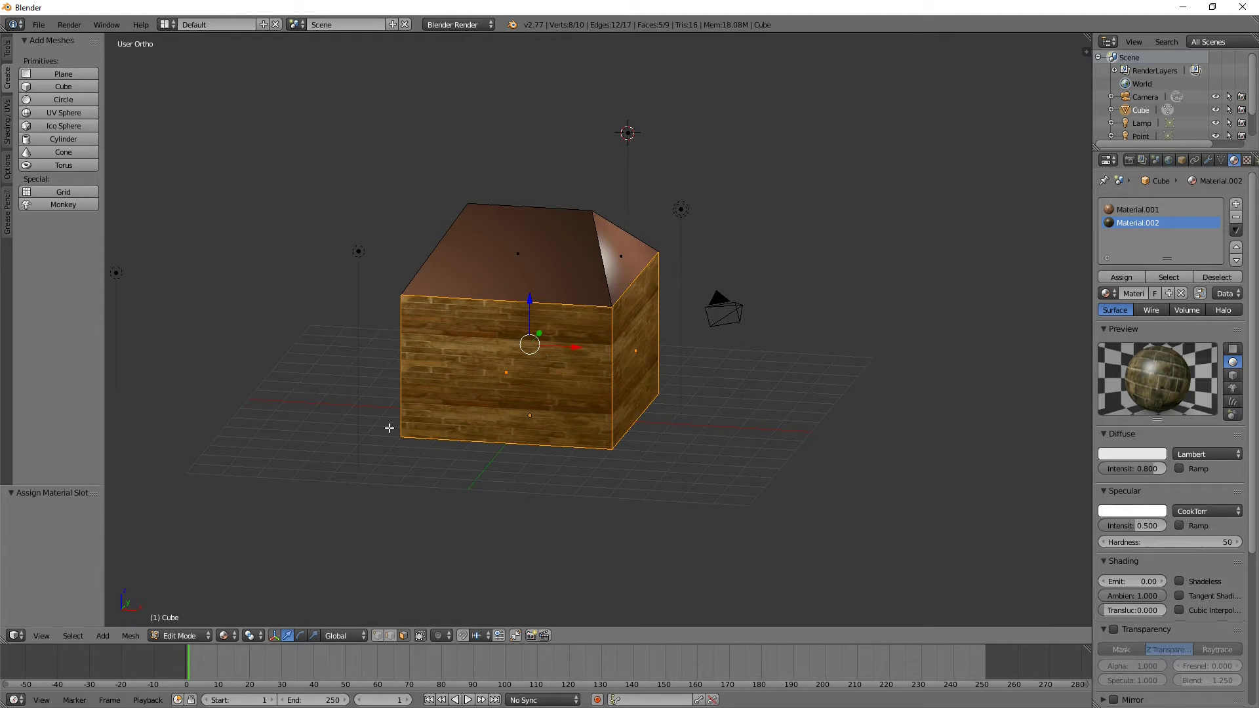
Step: Select the Material.001 roof faces and unwrap them from top view
click(1139, 209)
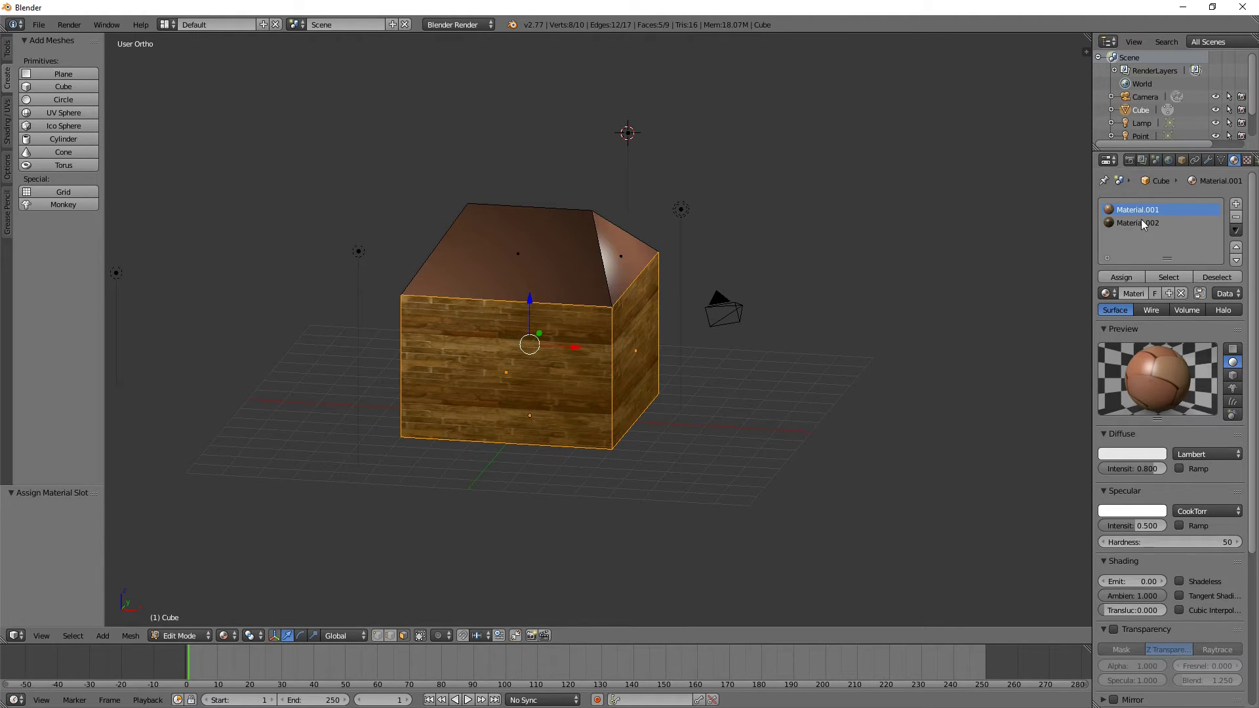
key(a)
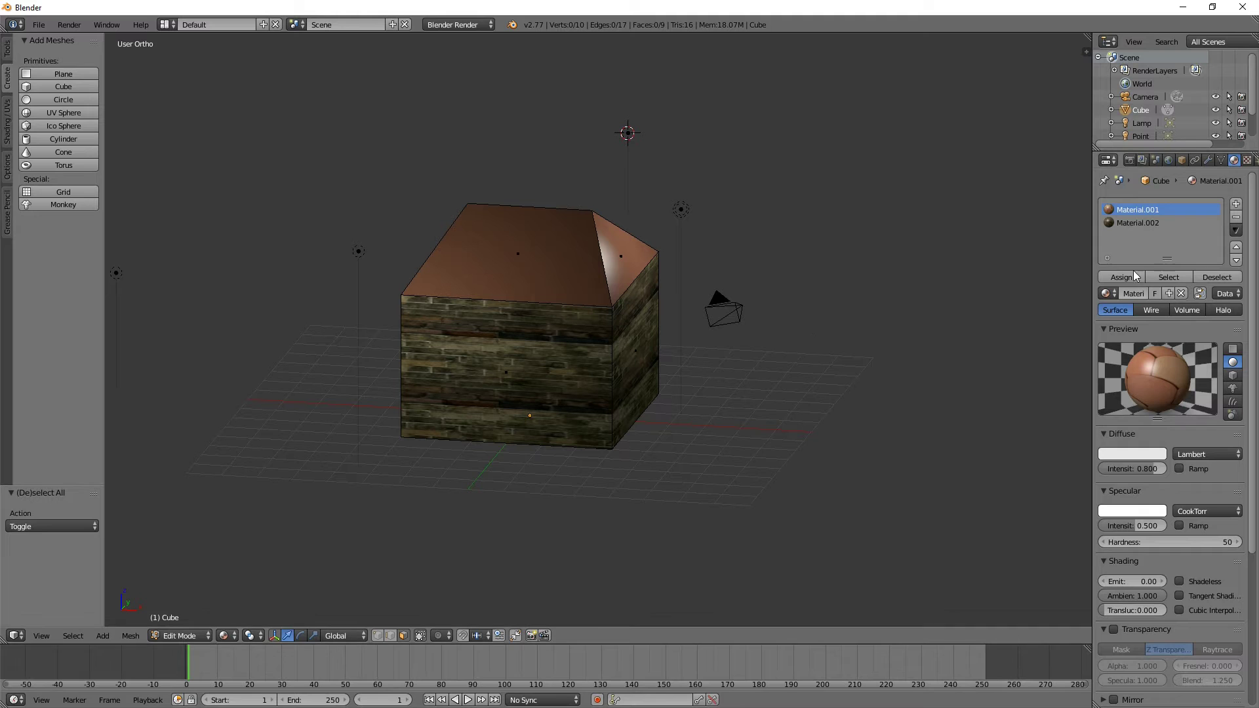
click(1175, 276)
middle_drag(872, 276, 875, 354)
mouse_move(586, 361)
middle_down()
mouse_move(591, 269)
mouse_move(631, 281)
mouse_move(641, 338)
mouse_move(650, 312)
mouse_move(591, 371)
middle_up()
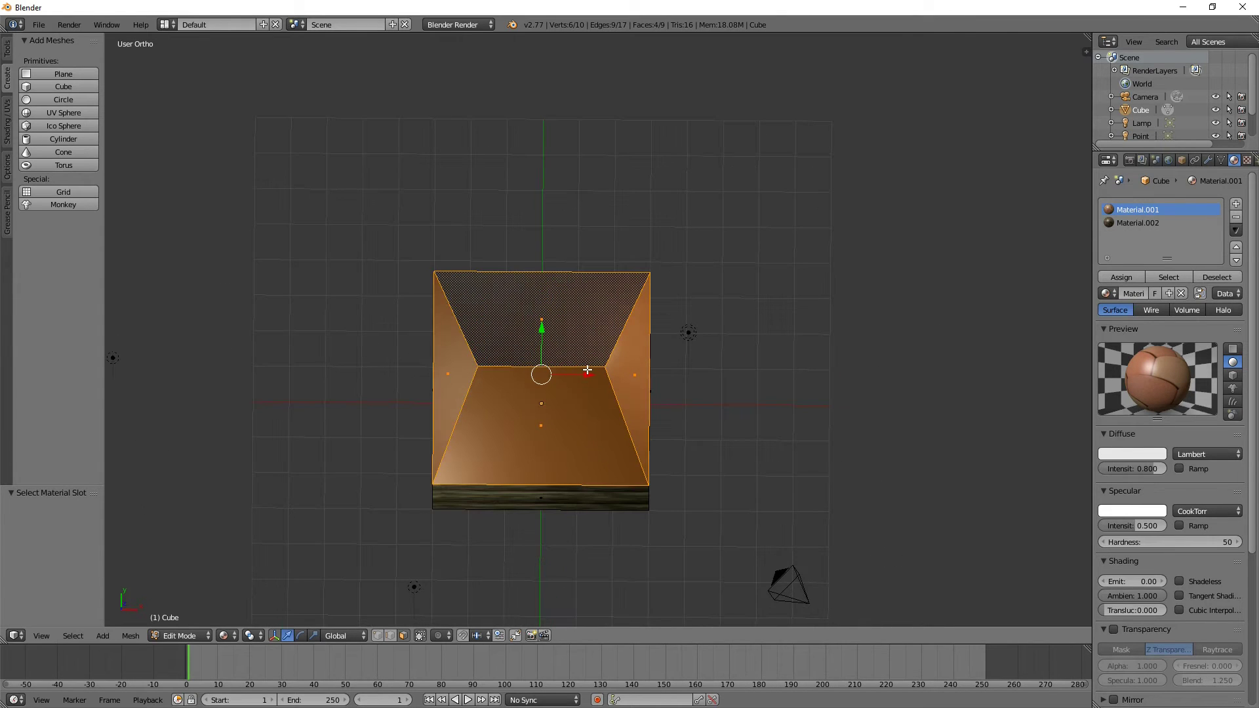
key(KP_7)
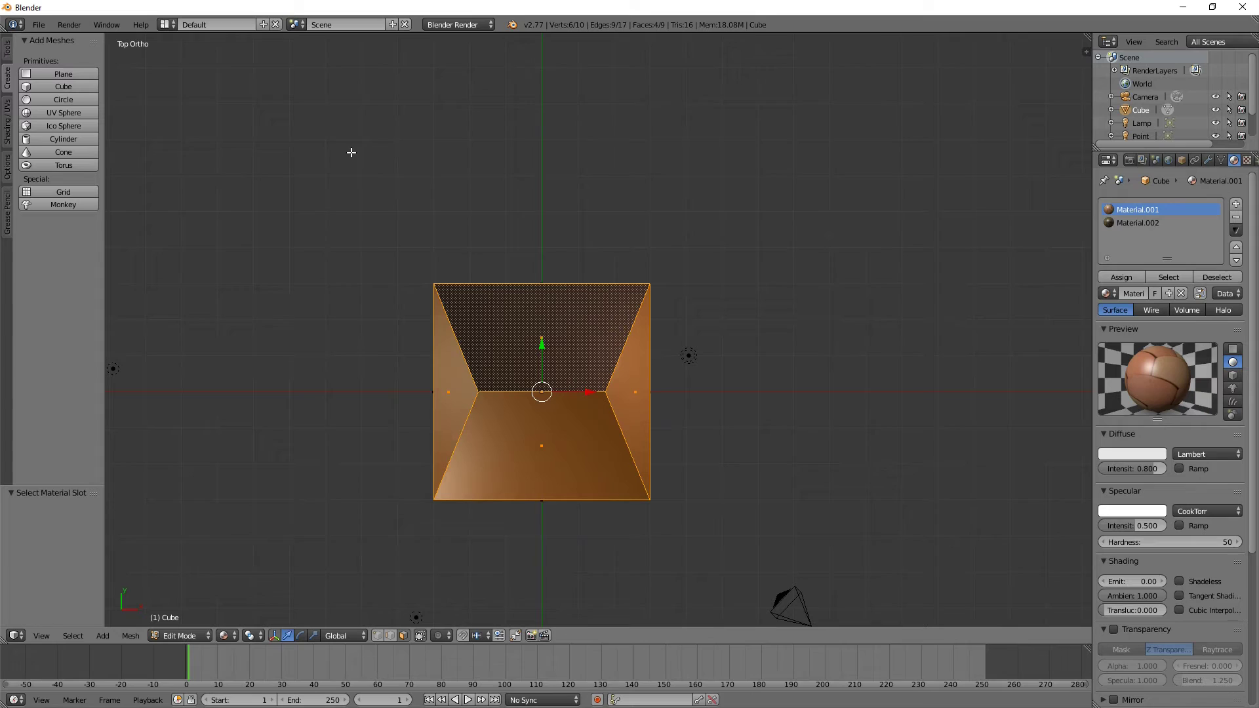
key(u)
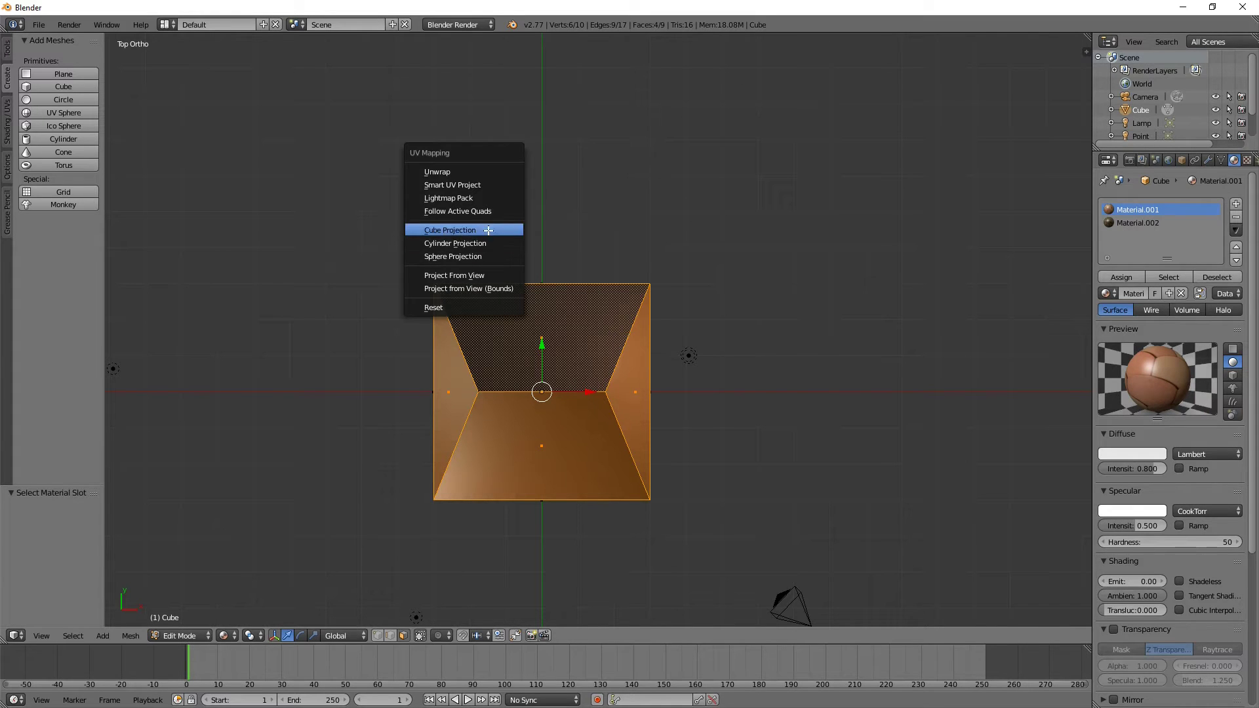
click(457, 173)
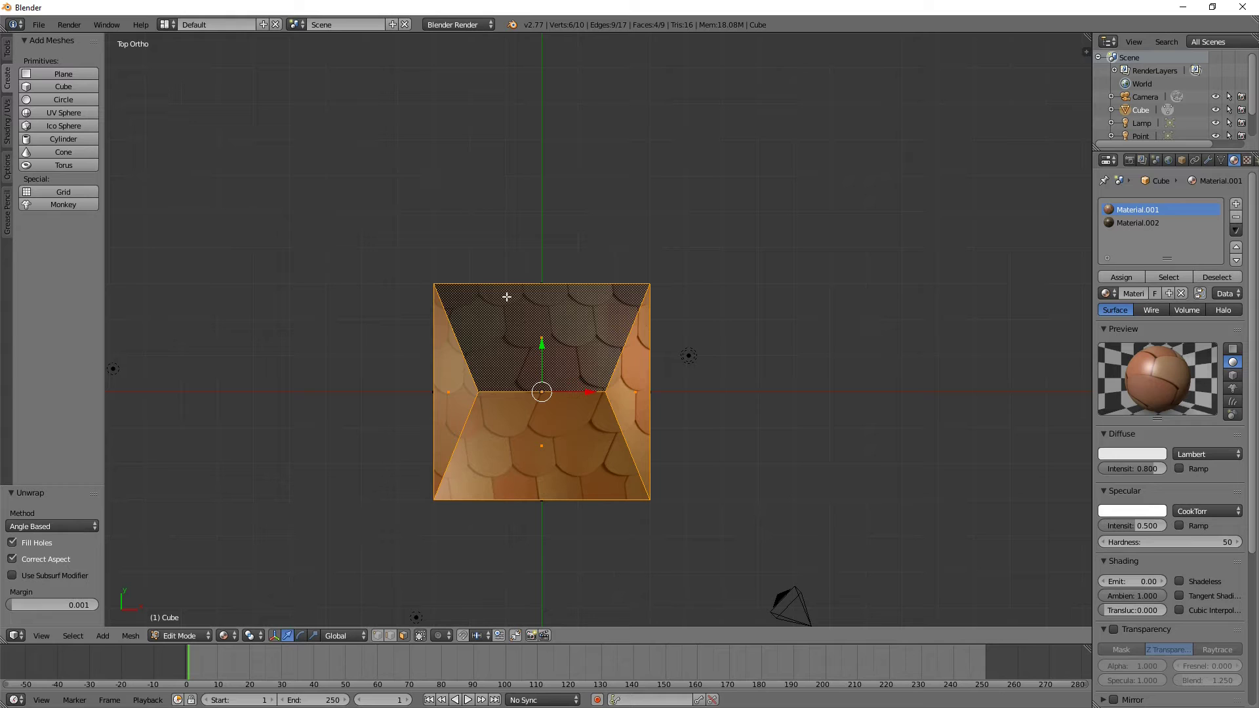
click(165, 24)
Step: In the UV Editing layout with Material shading, scale the roof UVs by 4.039
click(185, 132)
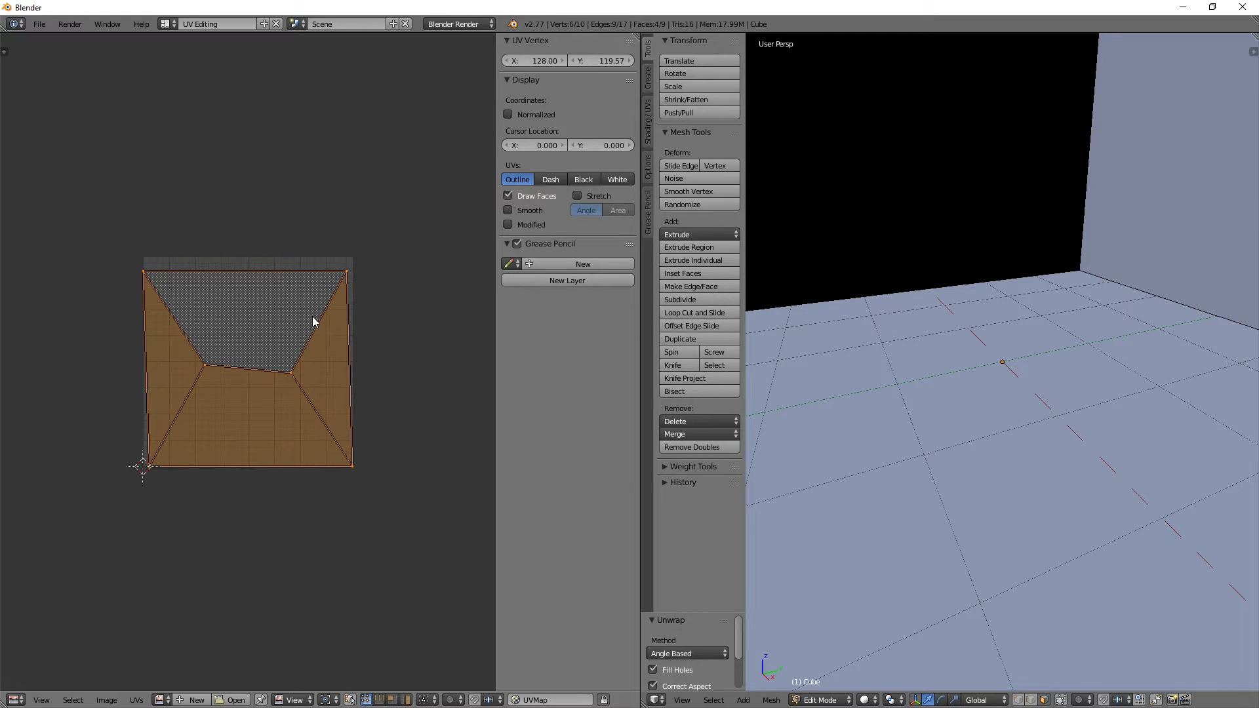
scroll(871, 427, down, 10)
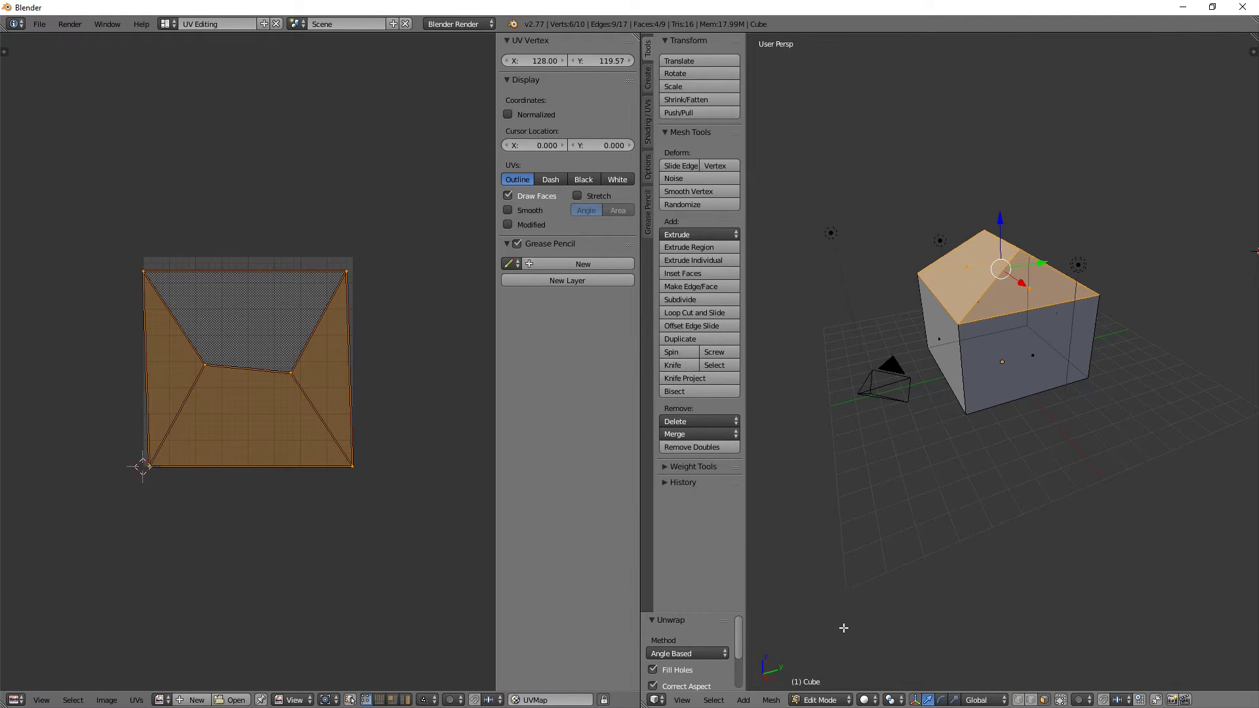
click(866, 700)
click(891, 628)
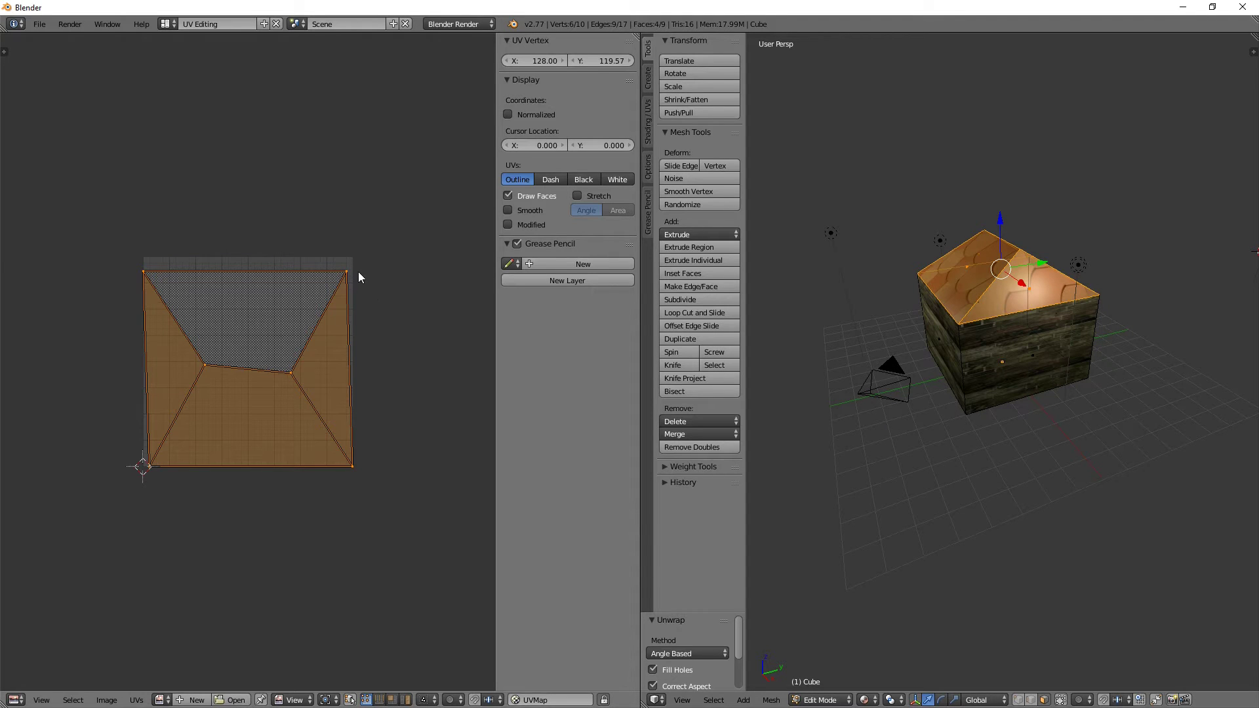
key(s)
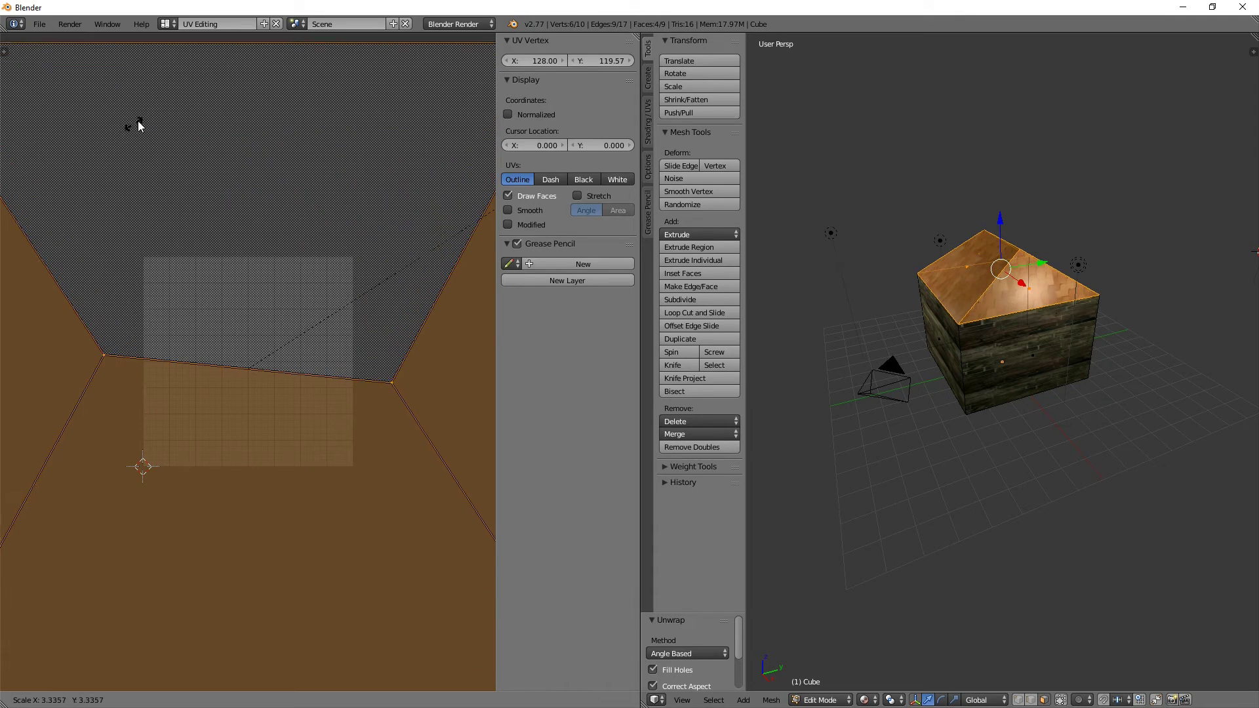
click(220, 86)
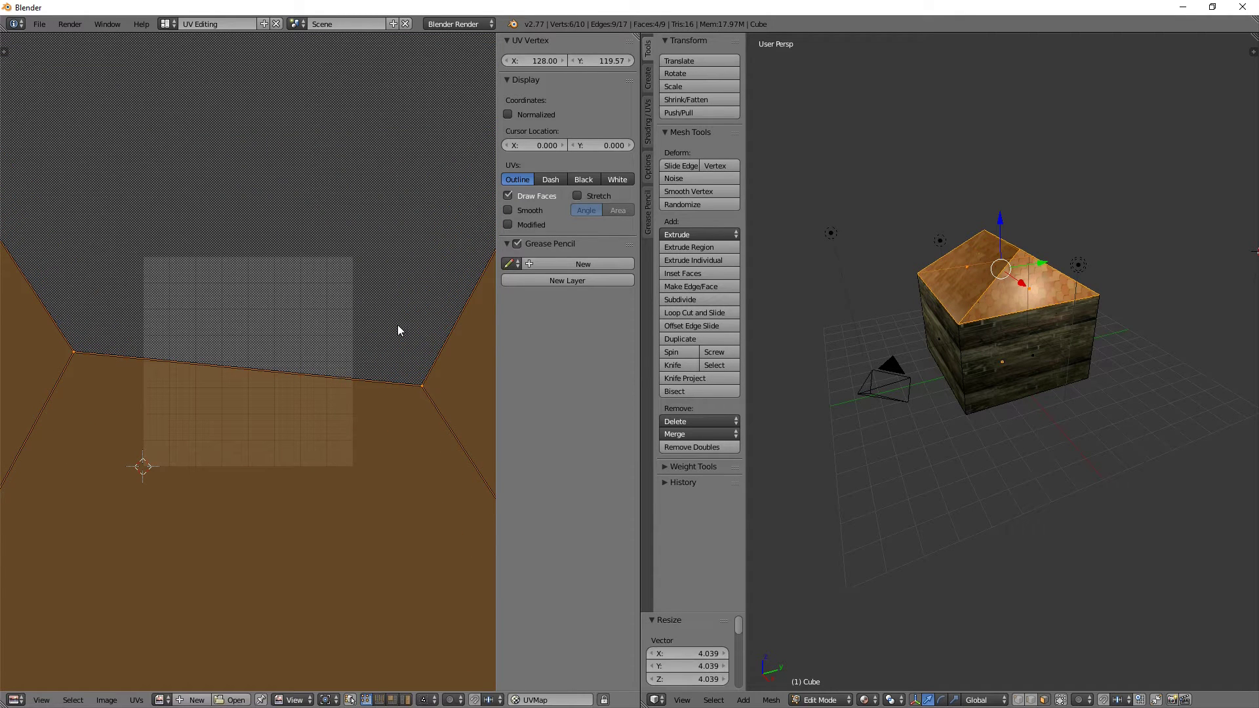
Step: Return to the Default layout and orbit in perspective to view the textured house
click(168, 24)
click(188, 80)
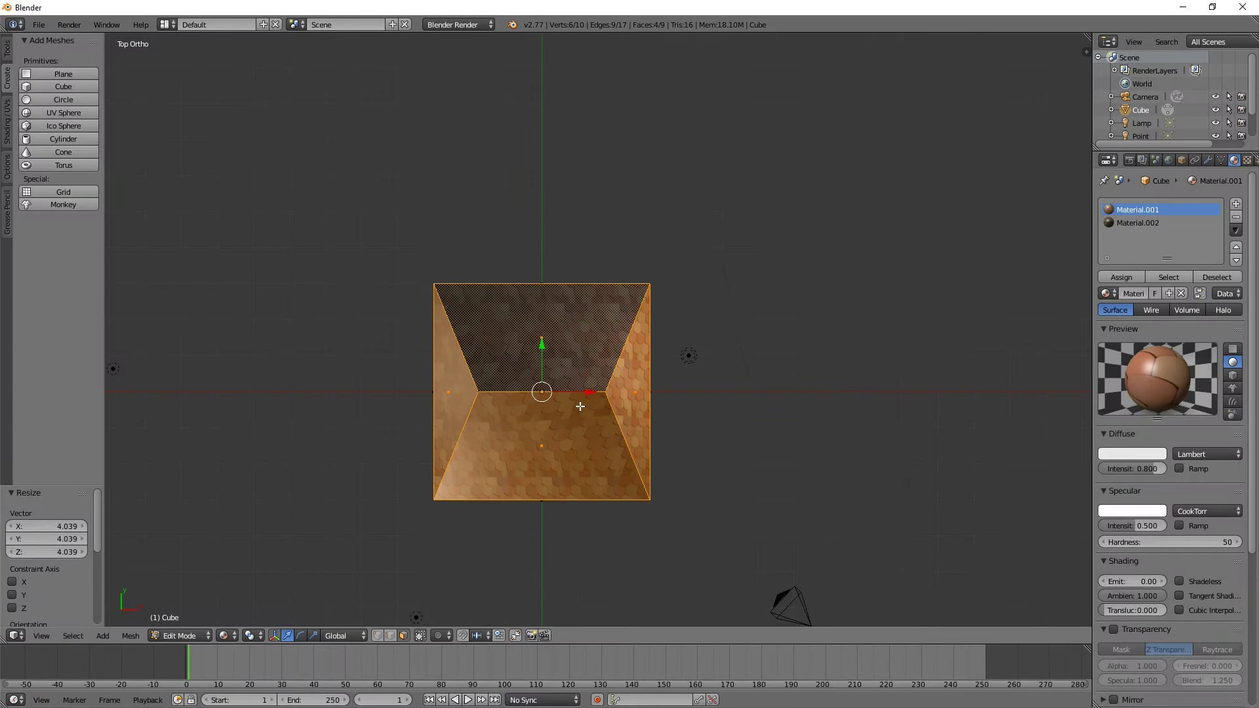
scroll(580, 407, up, 1)
middle_drag(580, 407, 596, 308)
key(KP_5)
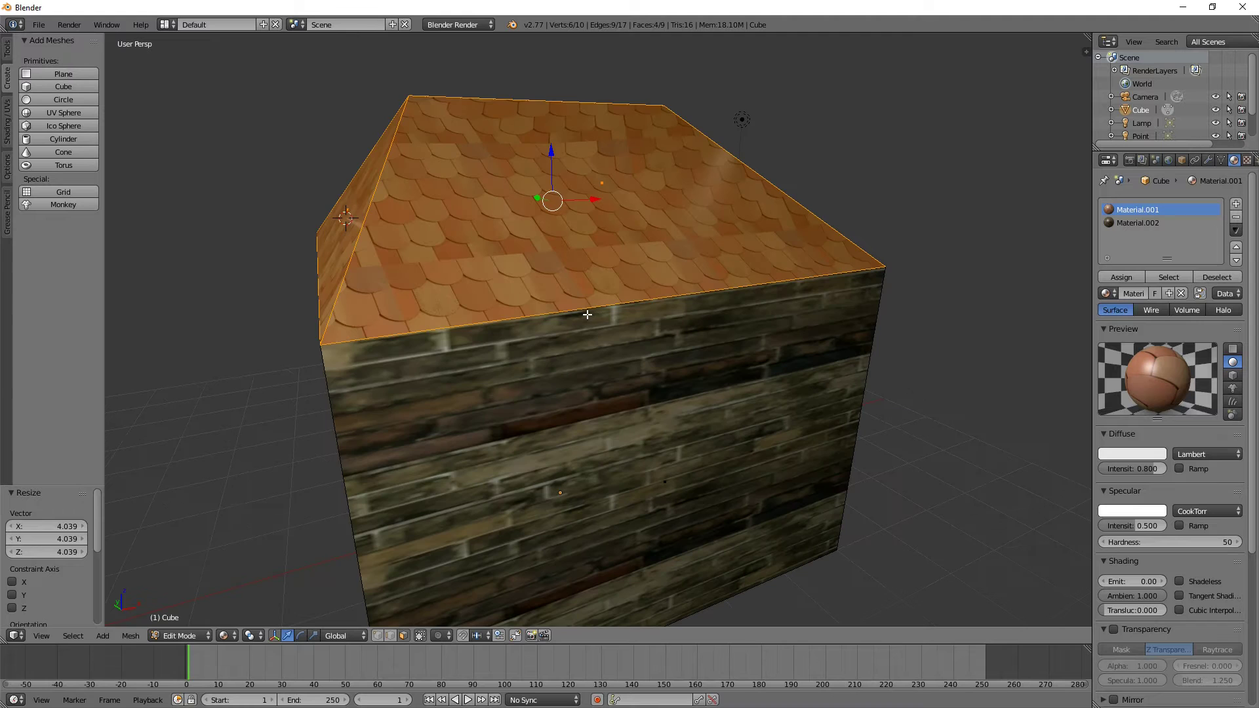
scroll(590, 315, down, 5)
mouse_move(588, 320)
middle_down()
mouse_move(721, 411)
mouse_move(577, 312)
middle_up()
Step: Save over House01.blend, then export only the mesh objects to House01.fbx
key(ctrl+s)
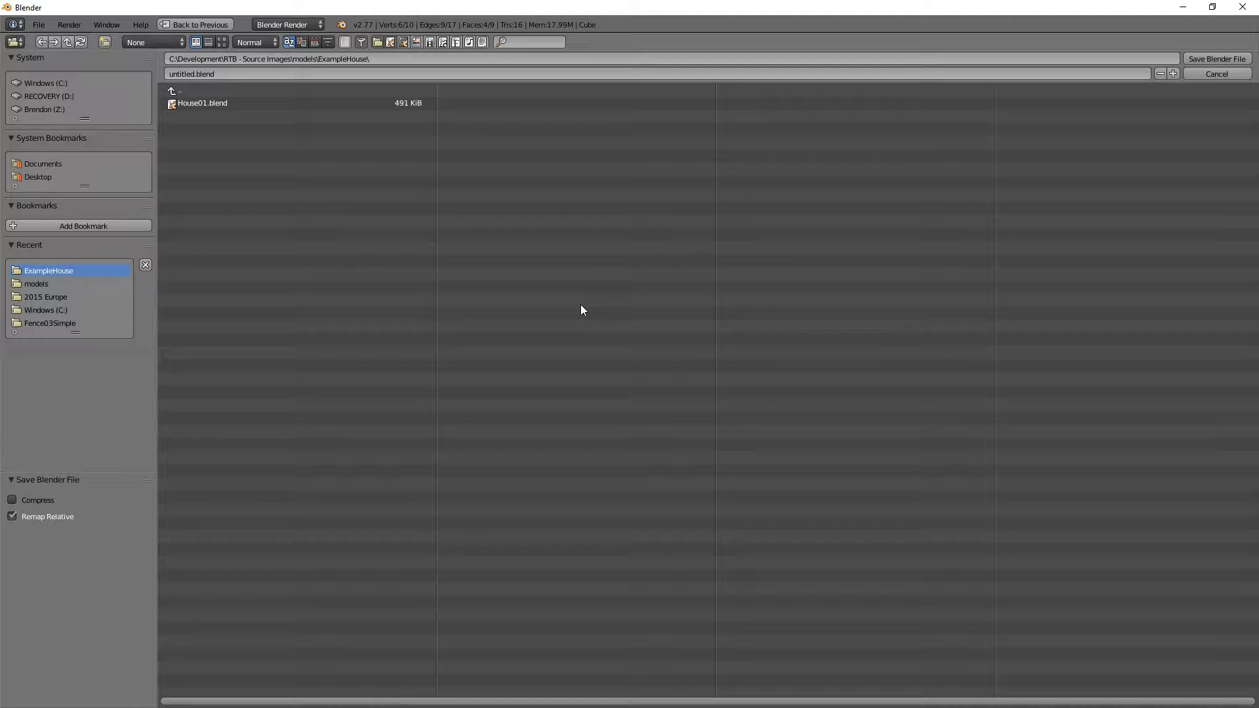
double_click(180, 103)
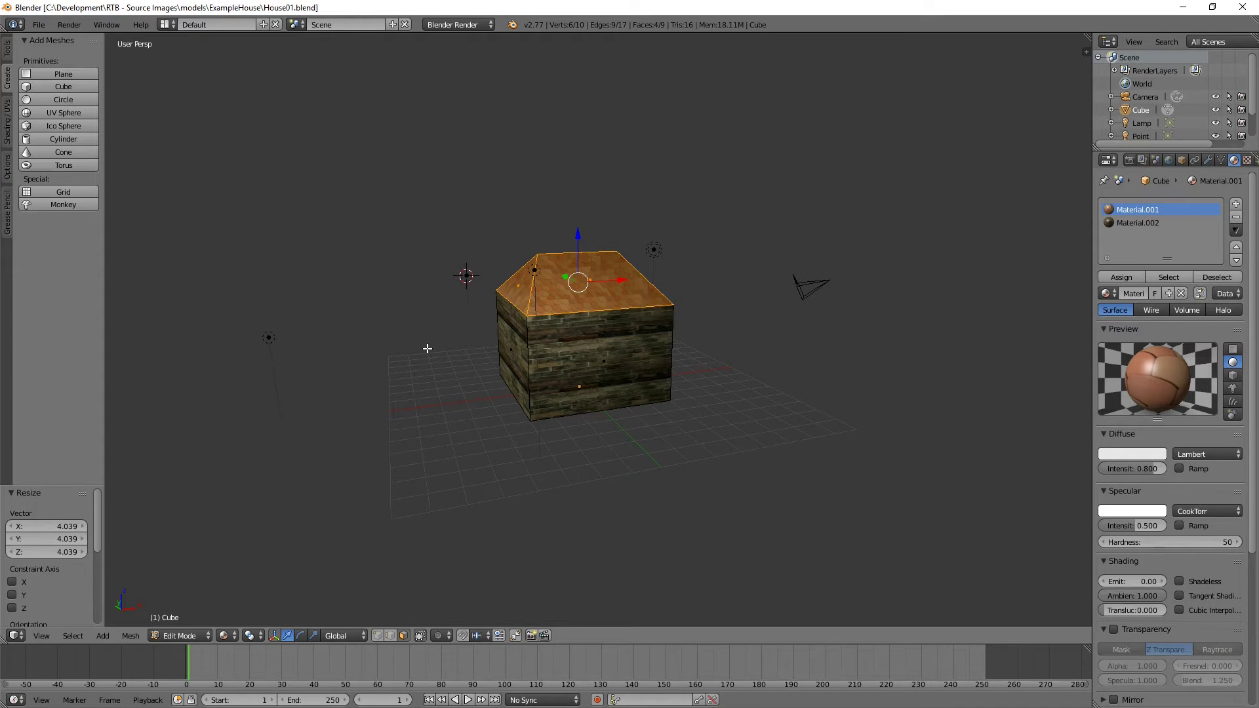
click(38, 24)
click(38, 25)
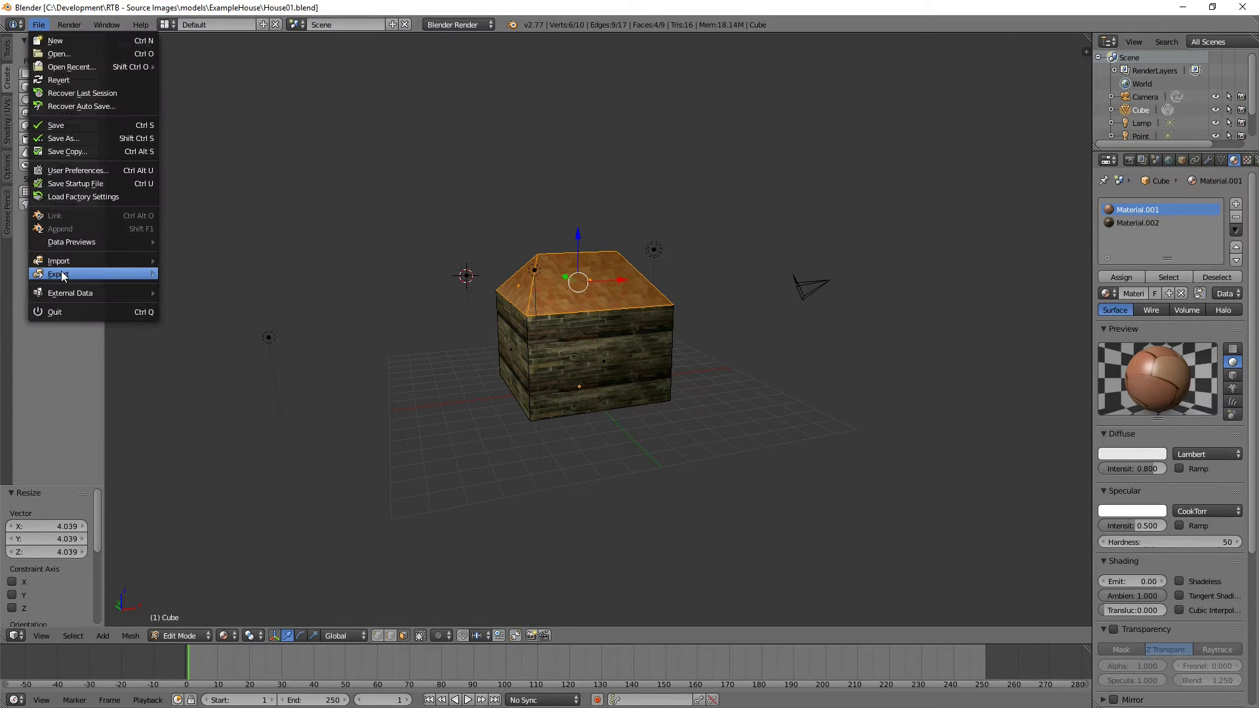
mouse_move(62, 272)
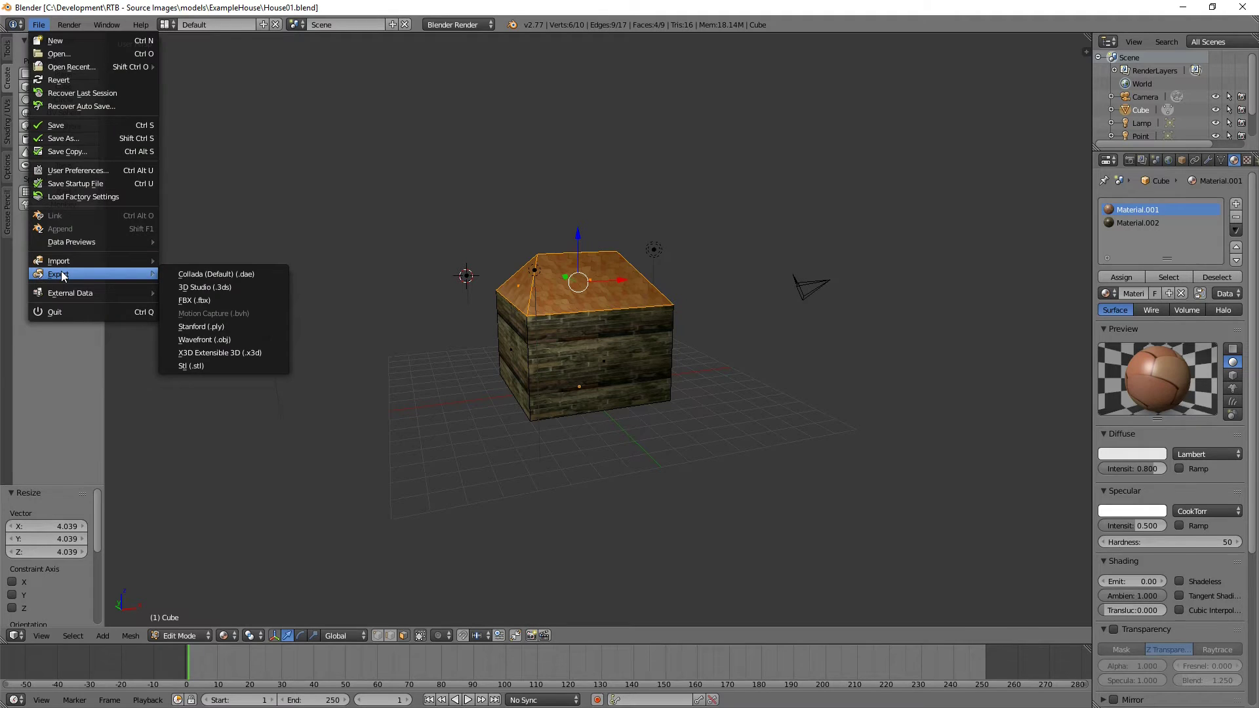
click(191, 301)
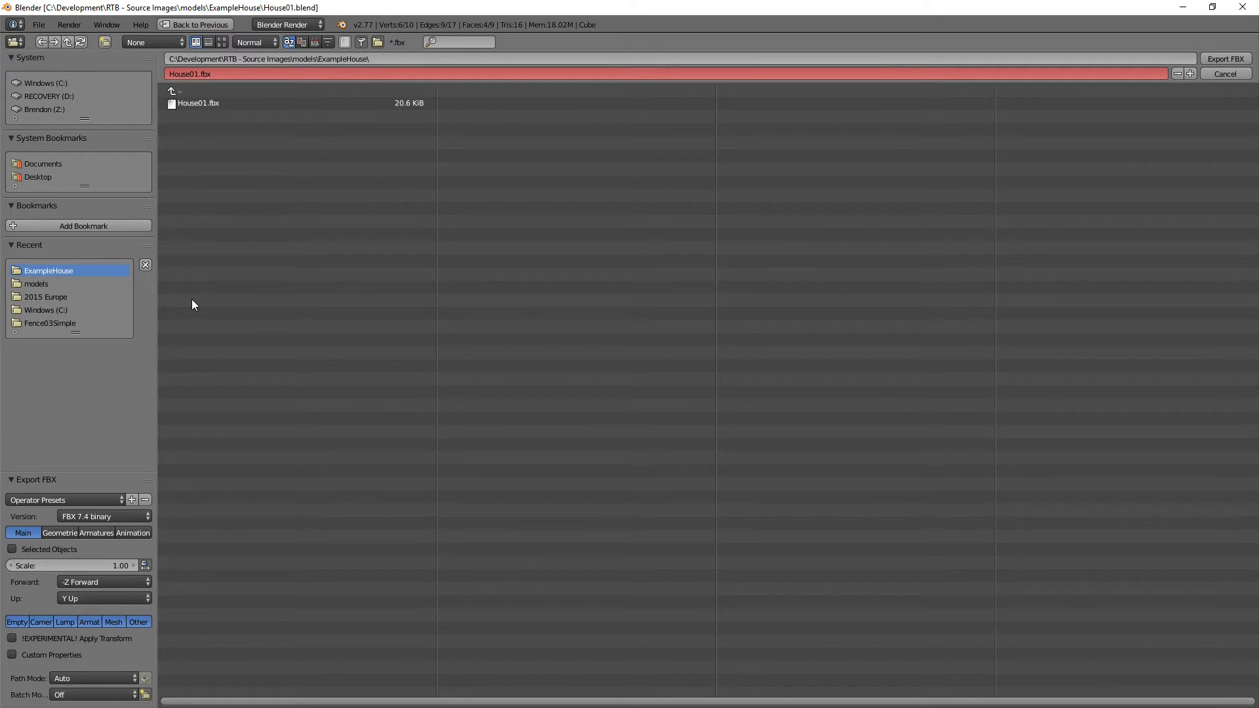
click(112, 622)
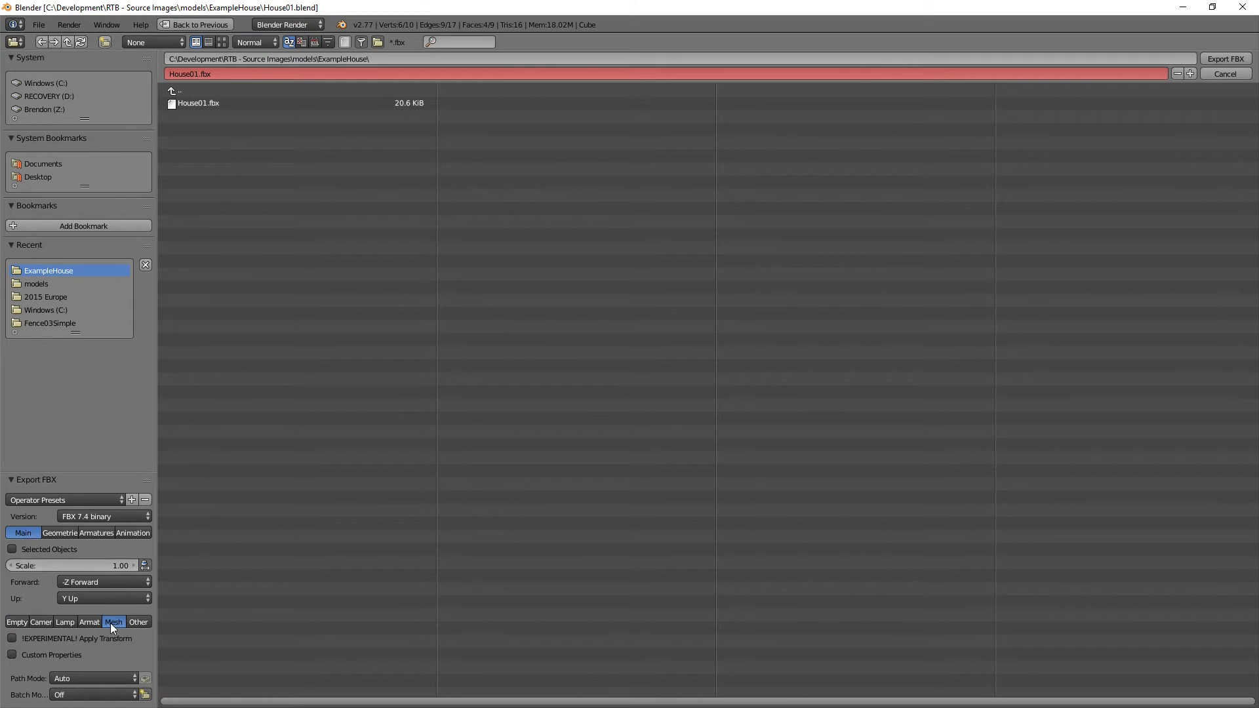
double_click(190, 104)
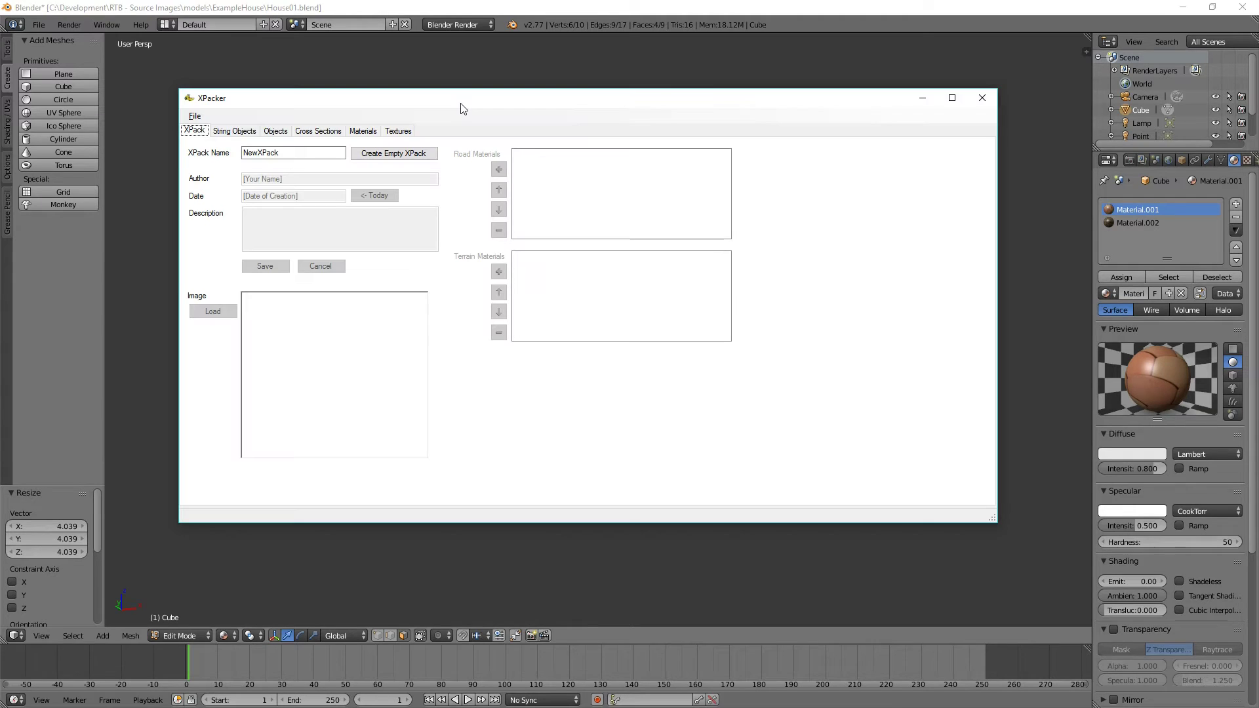
Step: In XPacker, create a fresh empty NewXPack, overwriting the existing one
click(461, 10)
key(alt+Tab)
click(391, 156)
click(665, 411)
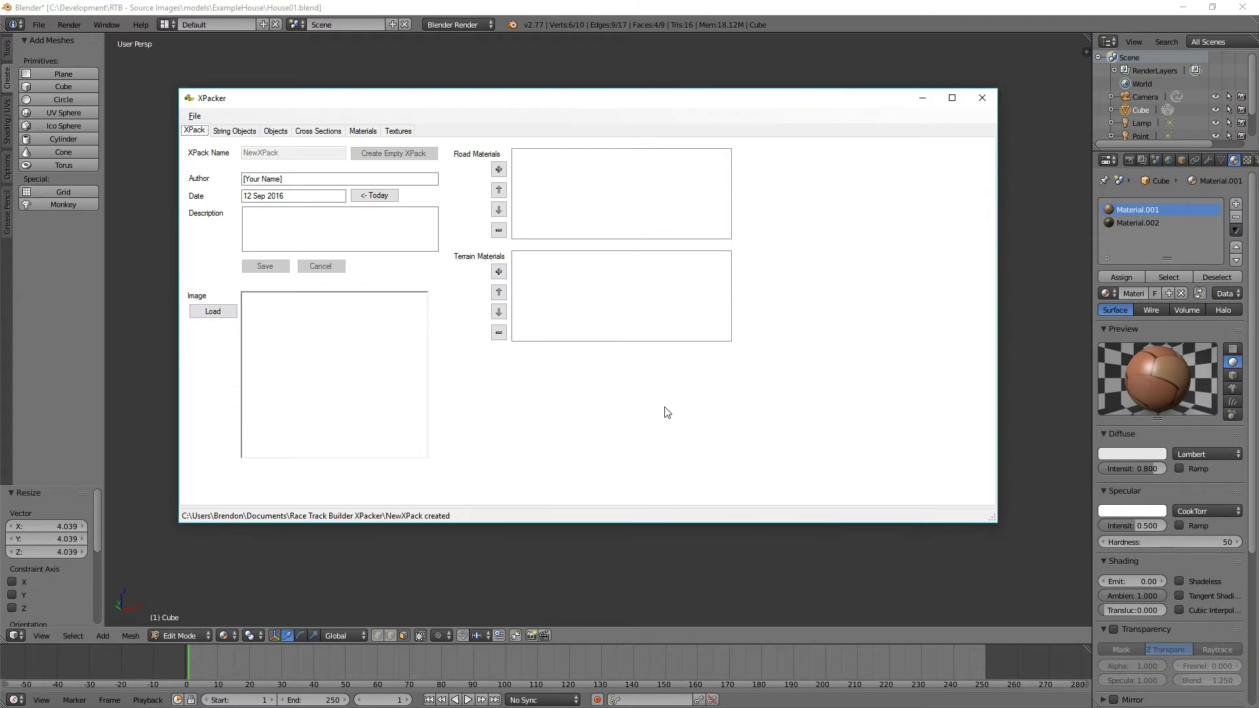
click(276, 135)
Step: Add House01.fbx as an XPack object, accepting the 0.01 scale
click(205, 493)
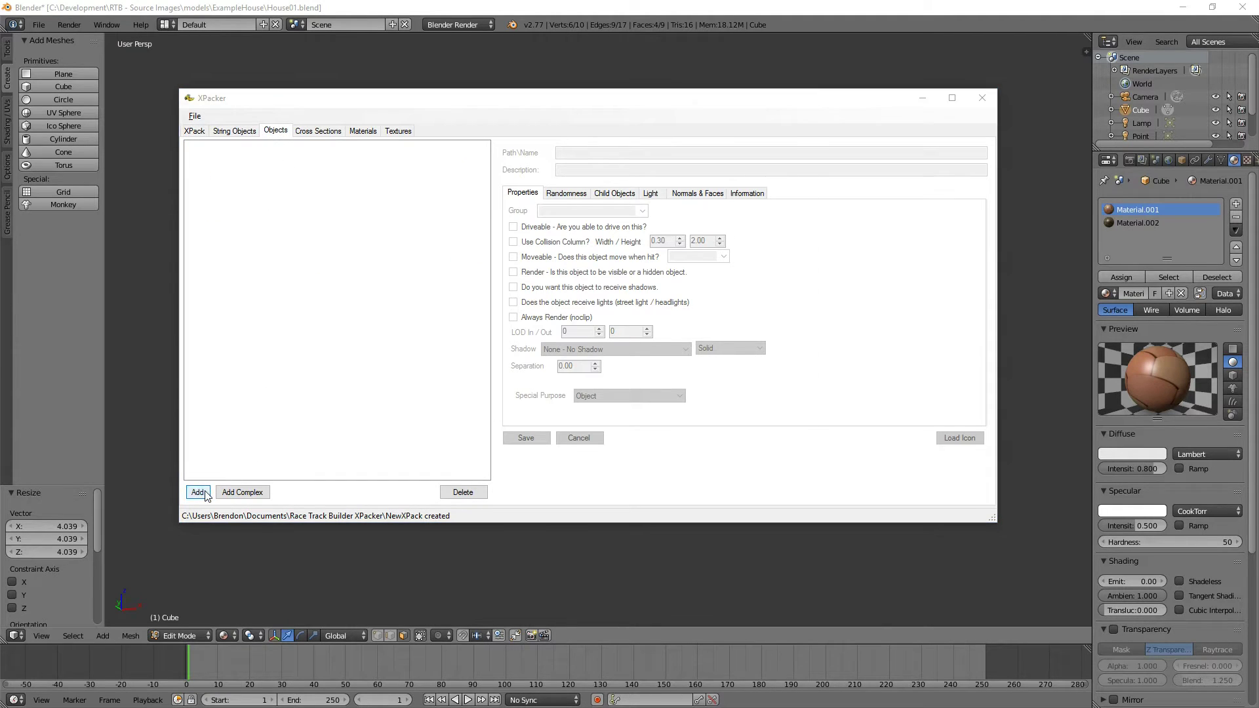
double_click(335, 225)
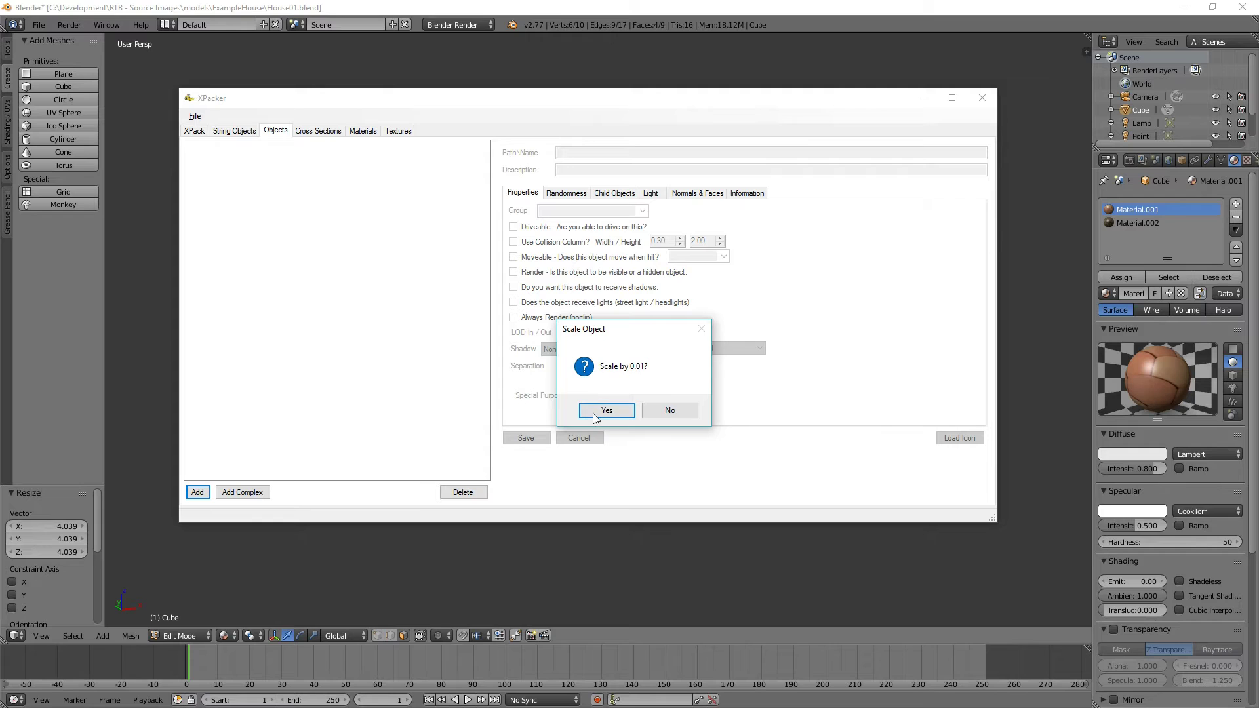
click(591, 413)
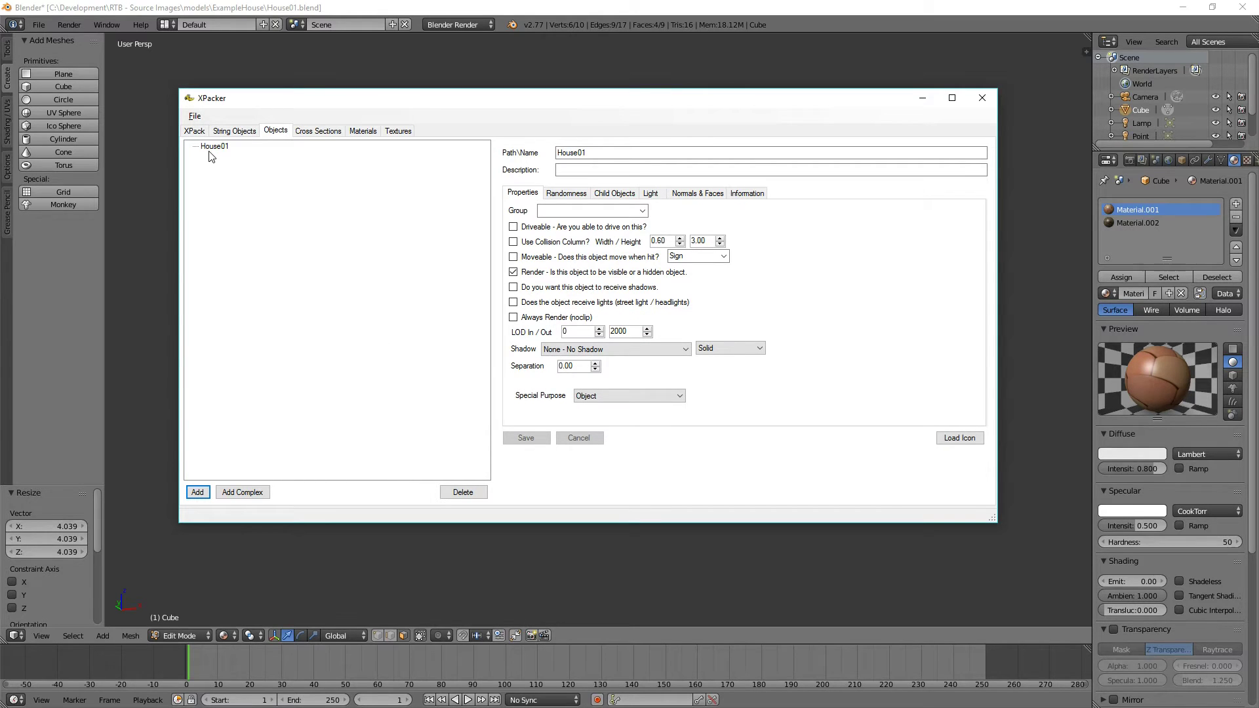
Step: On the Textures page, move RoofTiles01.dds into a Roof folder and save it
click(195, 116)
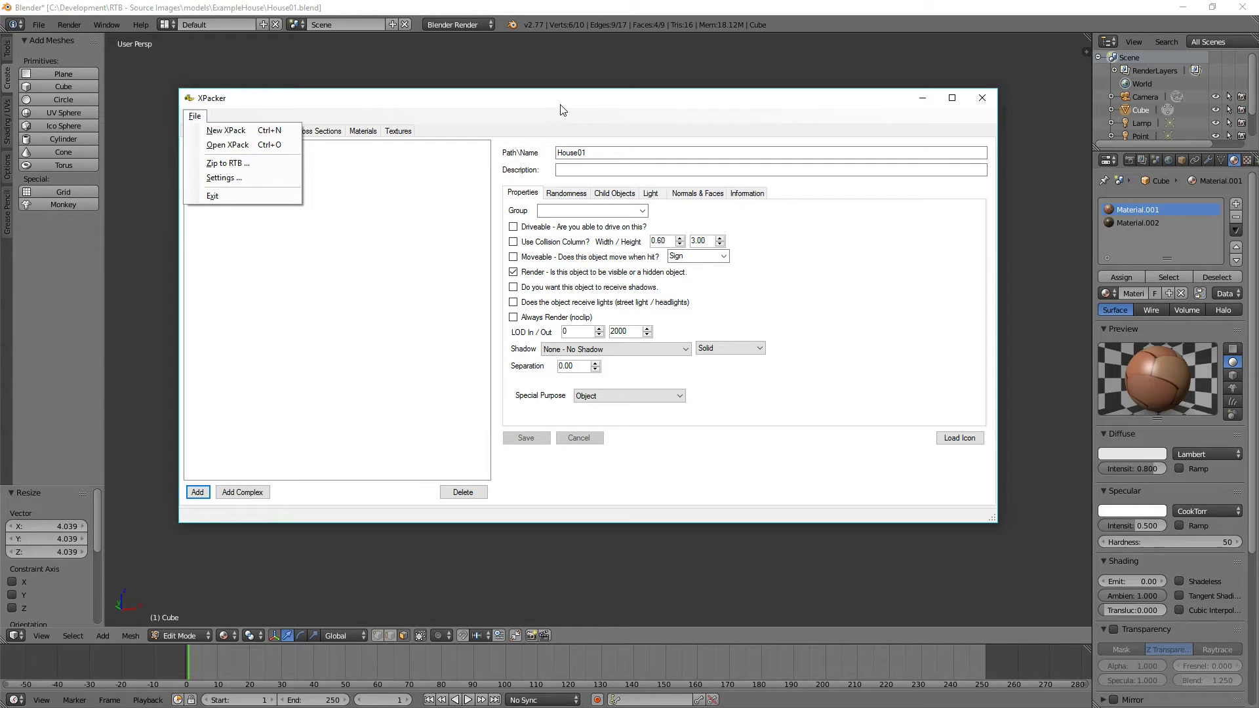
click(371, 154)
click(363, 131)
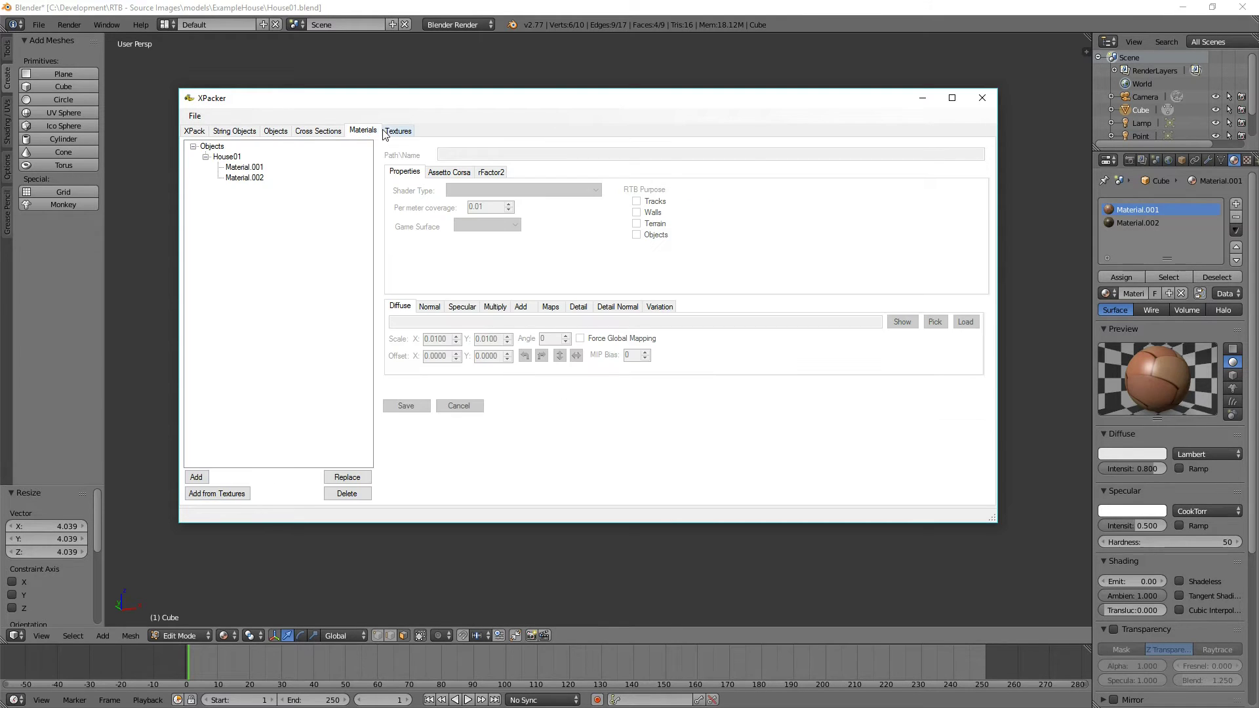
click(400, 132)
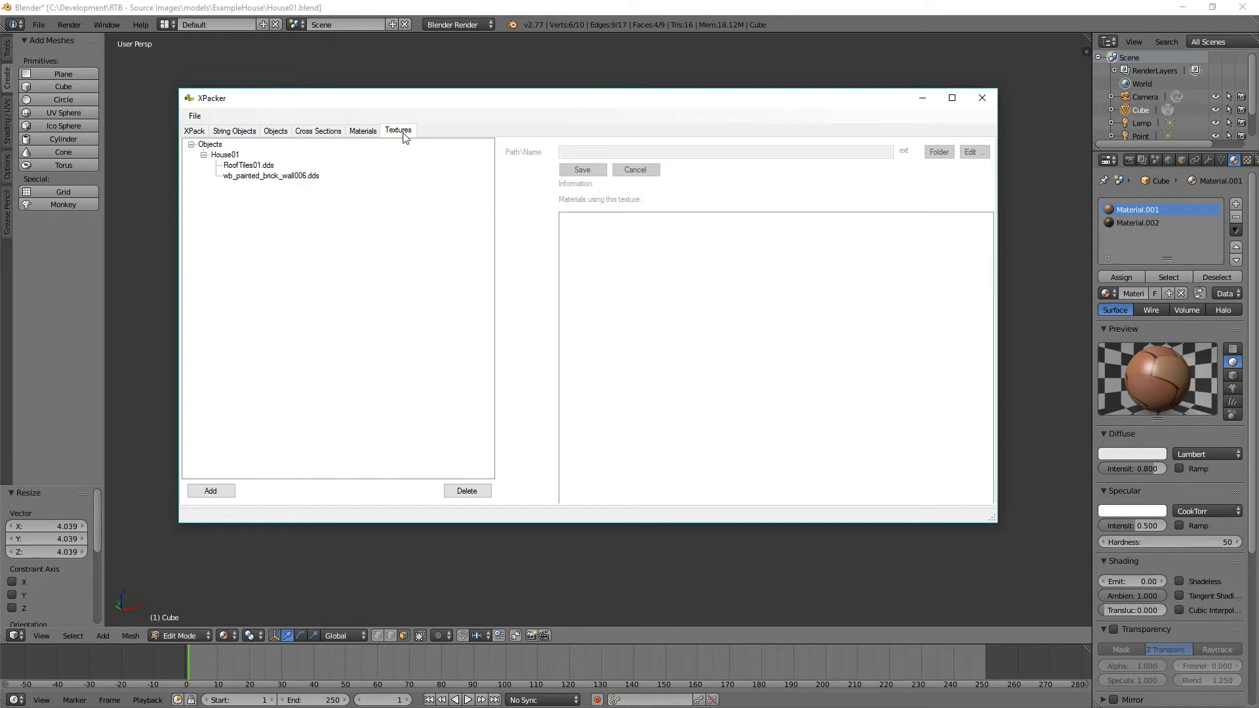
click(249, 166)
click(631, 152)
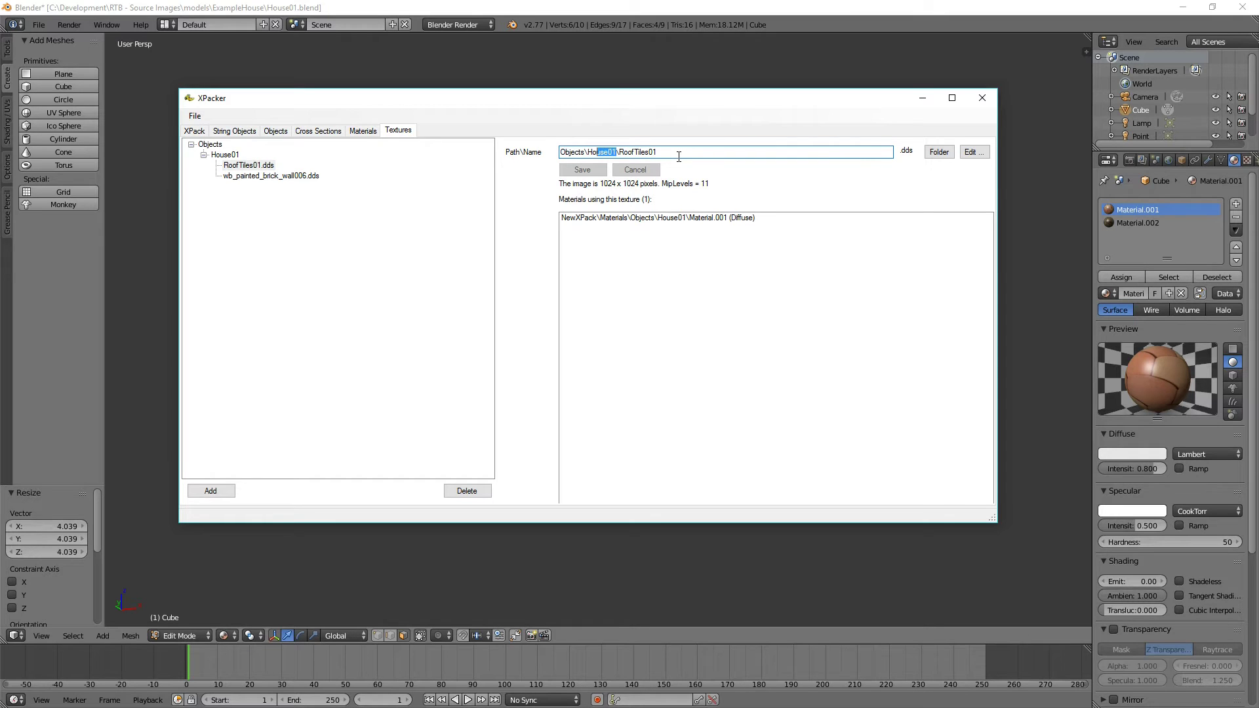
text(Roof)
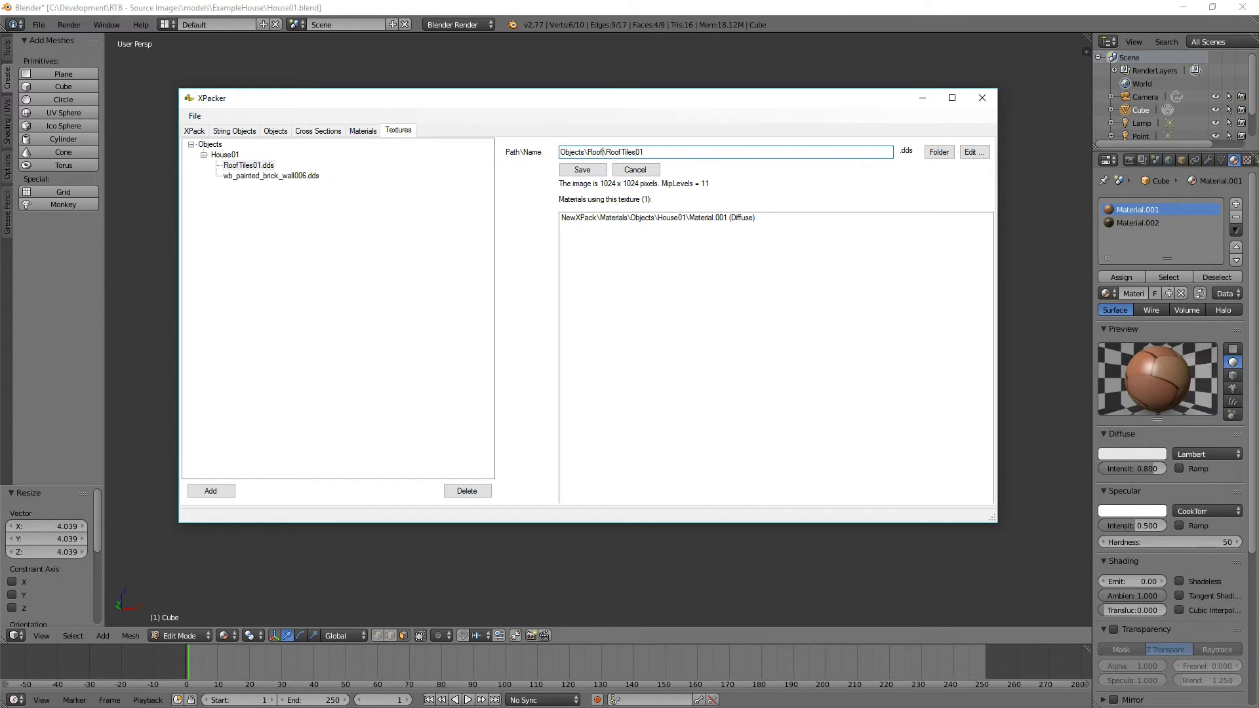
click(581, 170)
Step: Rename the brick texture to BrickWall01.dds inside a BrickWall folder and save it
click(282, 165)
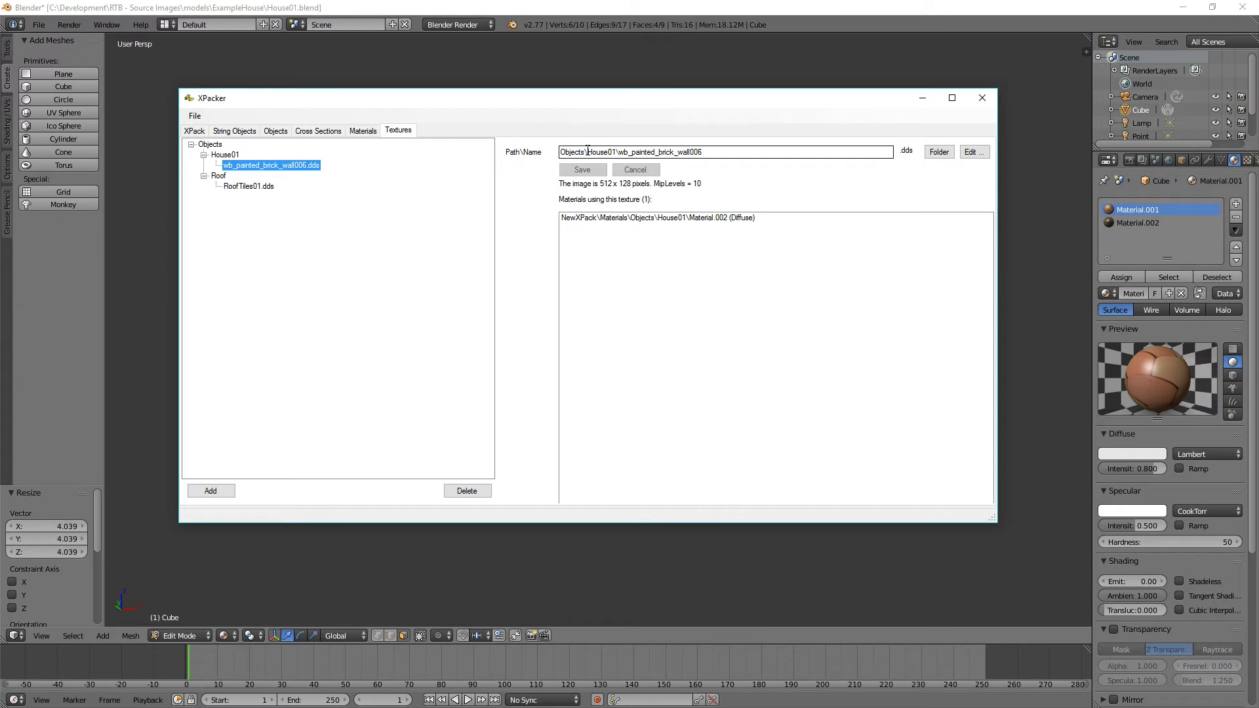
click(587, 151)
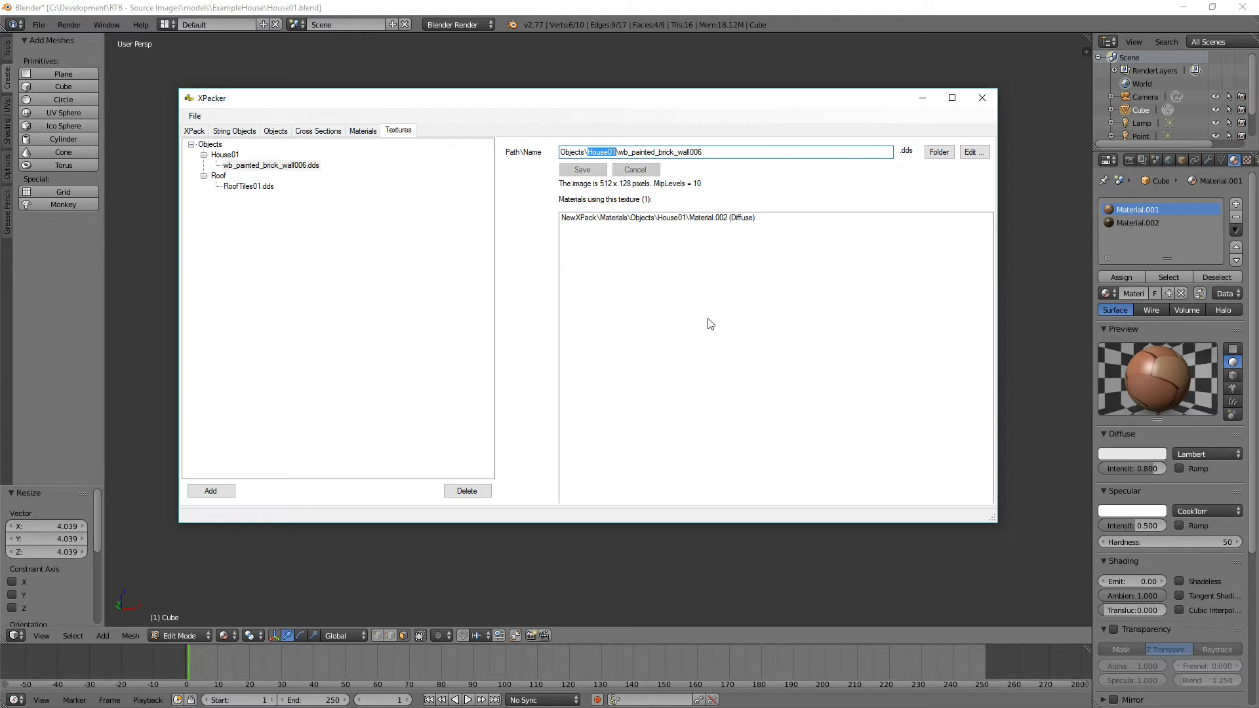
text(BrickWall)
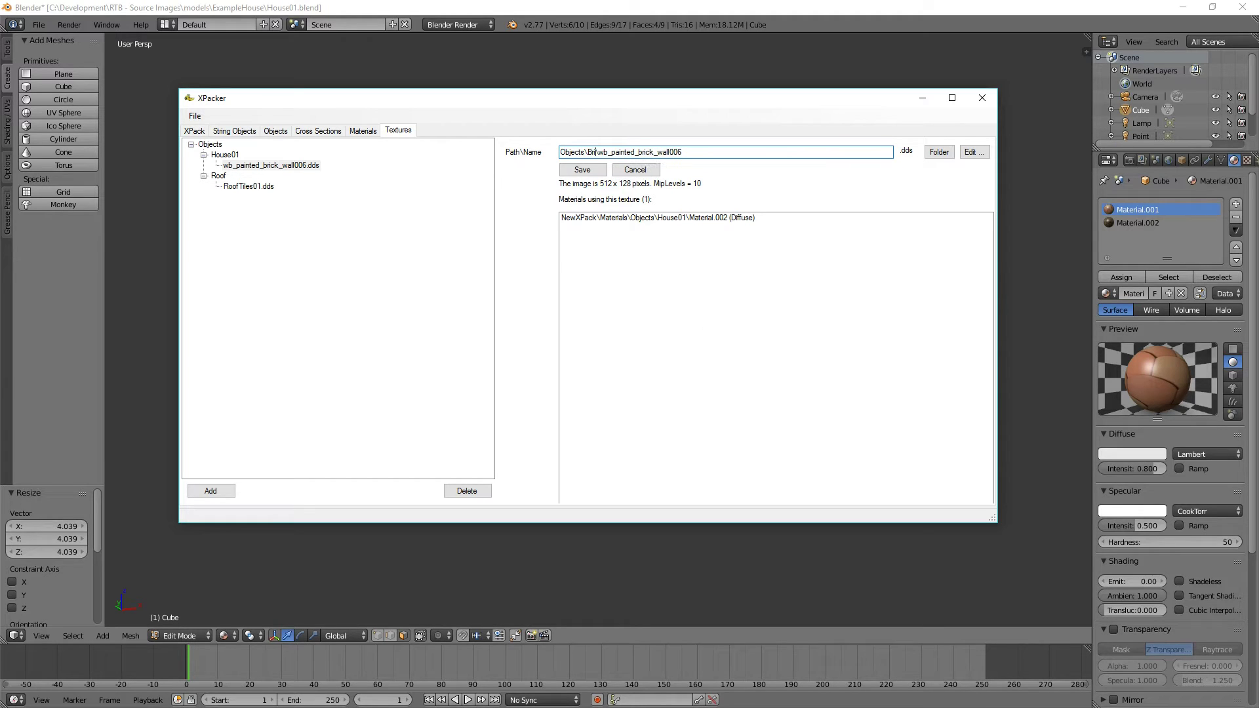
text(ll\)
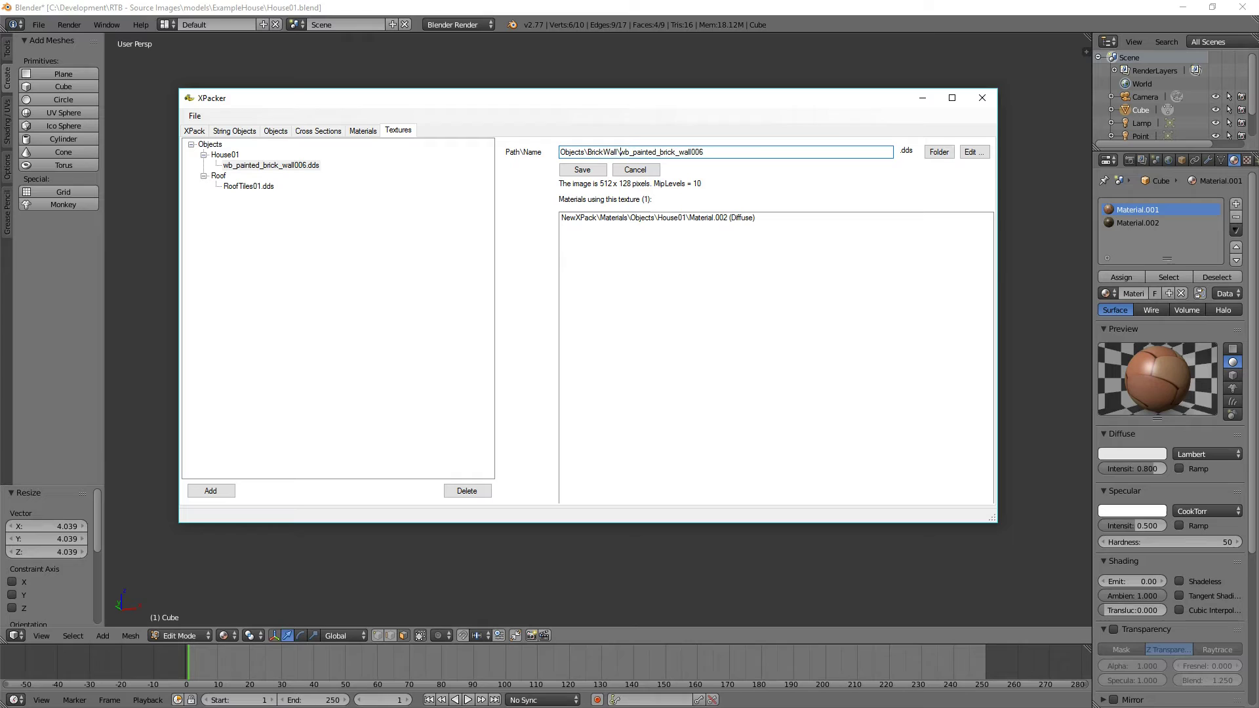
double_click(620, 151)
text(B)
click(598, 169)
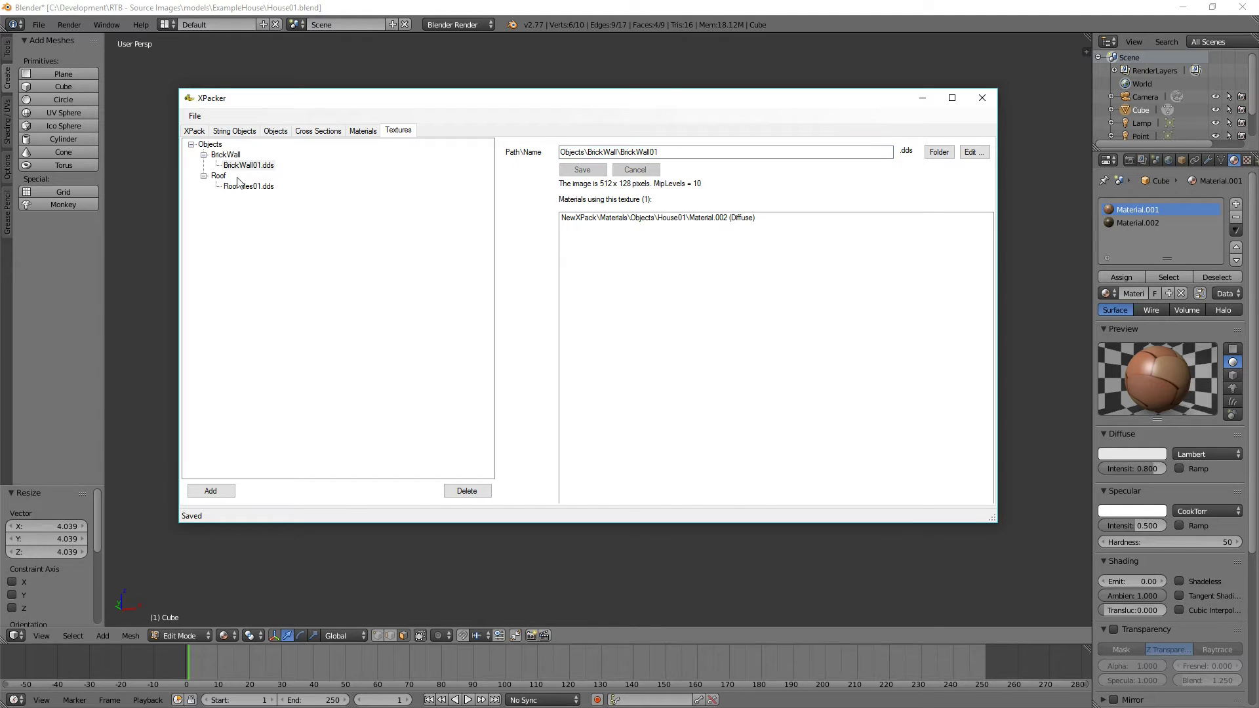
click(259, 186)
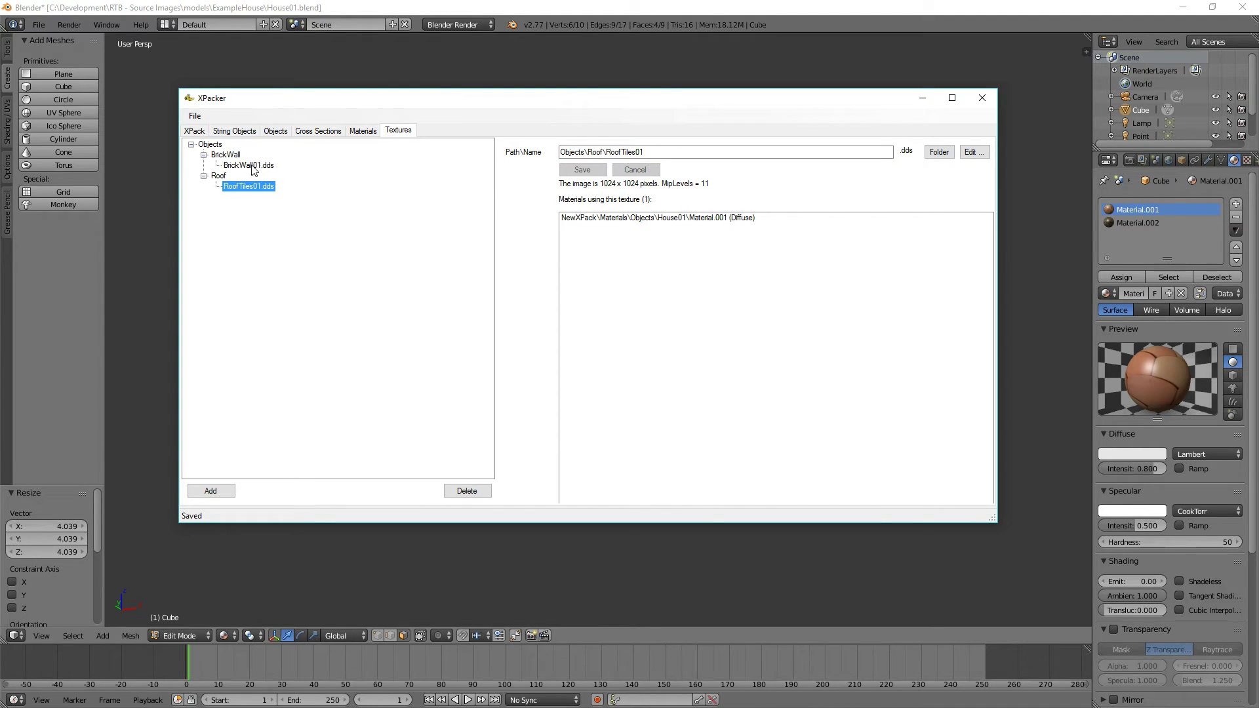
click(255, 167)
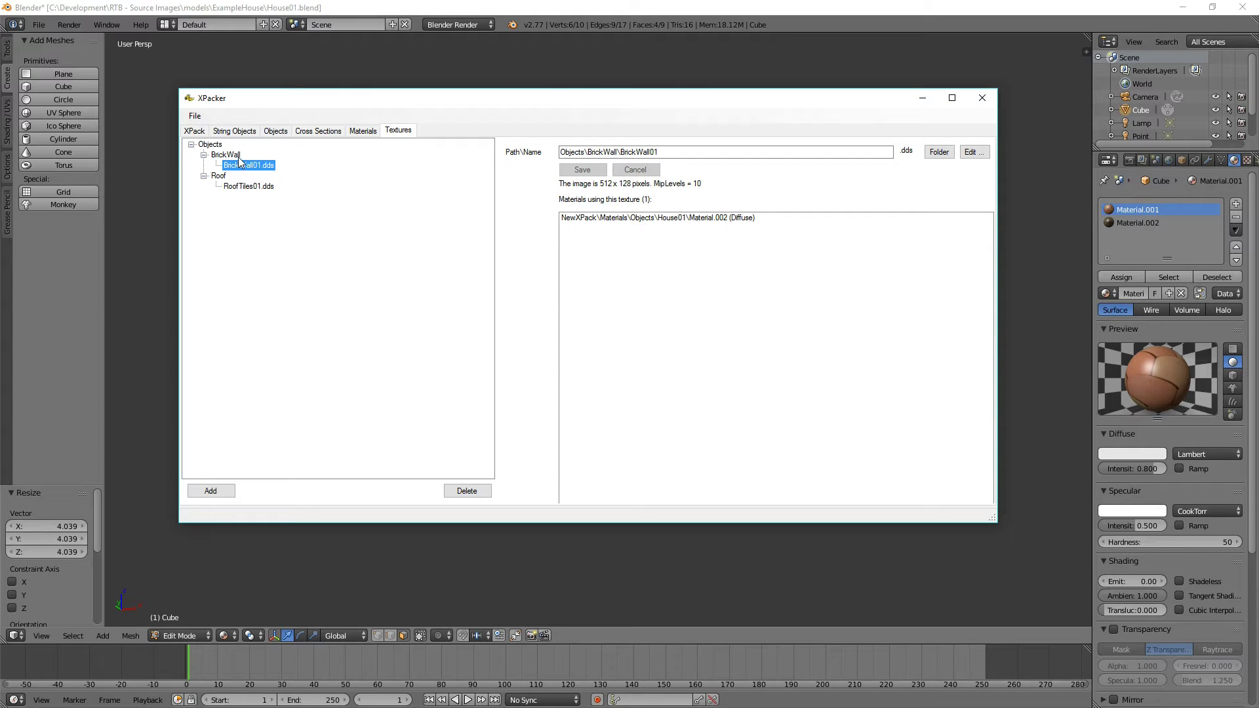
Step: Rename Material.001 to Roof\RoofTiles01 using the roof texture's path, and save
click(363, 130)
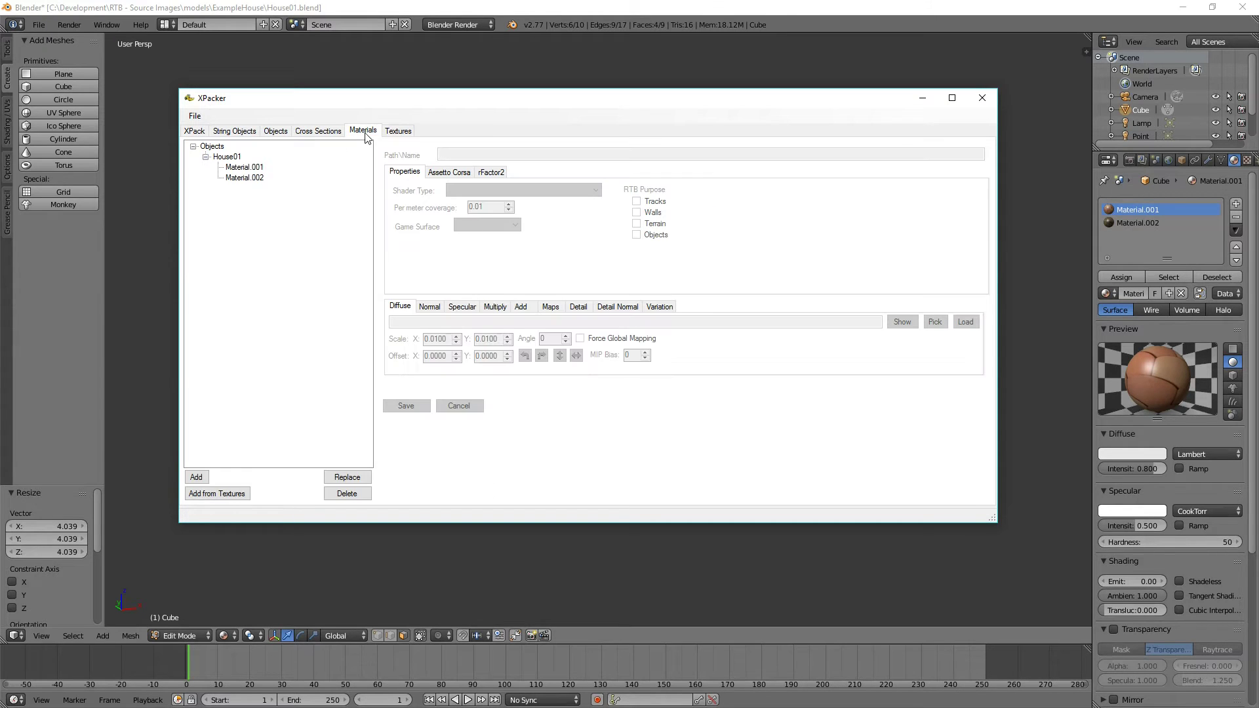
click(247, 168)
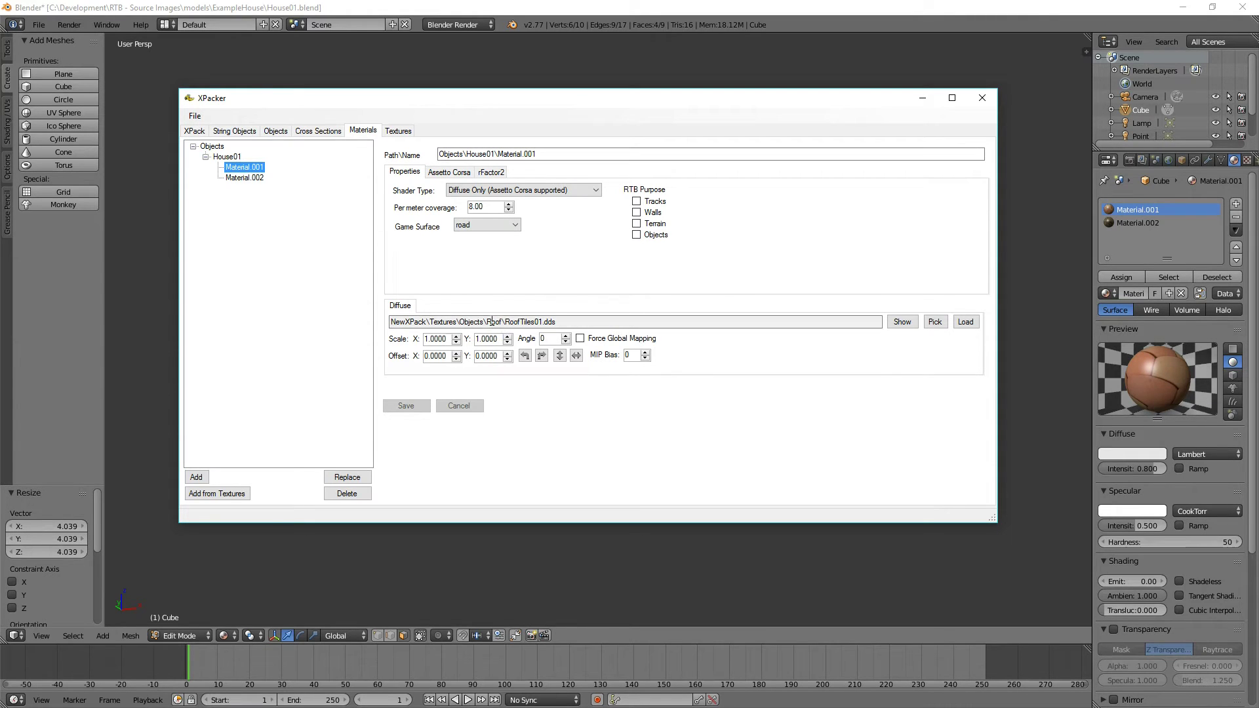
drag(489, 322, 543, 320)
key(ctrl+c)
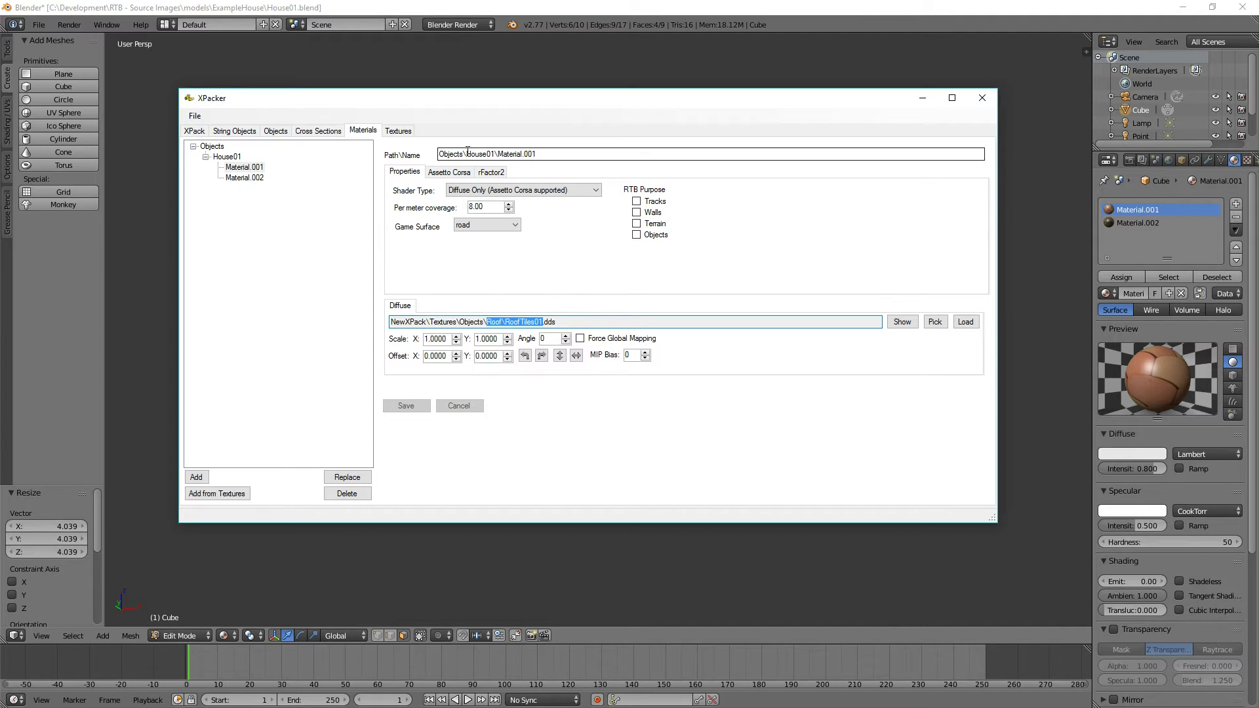
drag(466, 154, 584, 168)
key(ctrl+v)
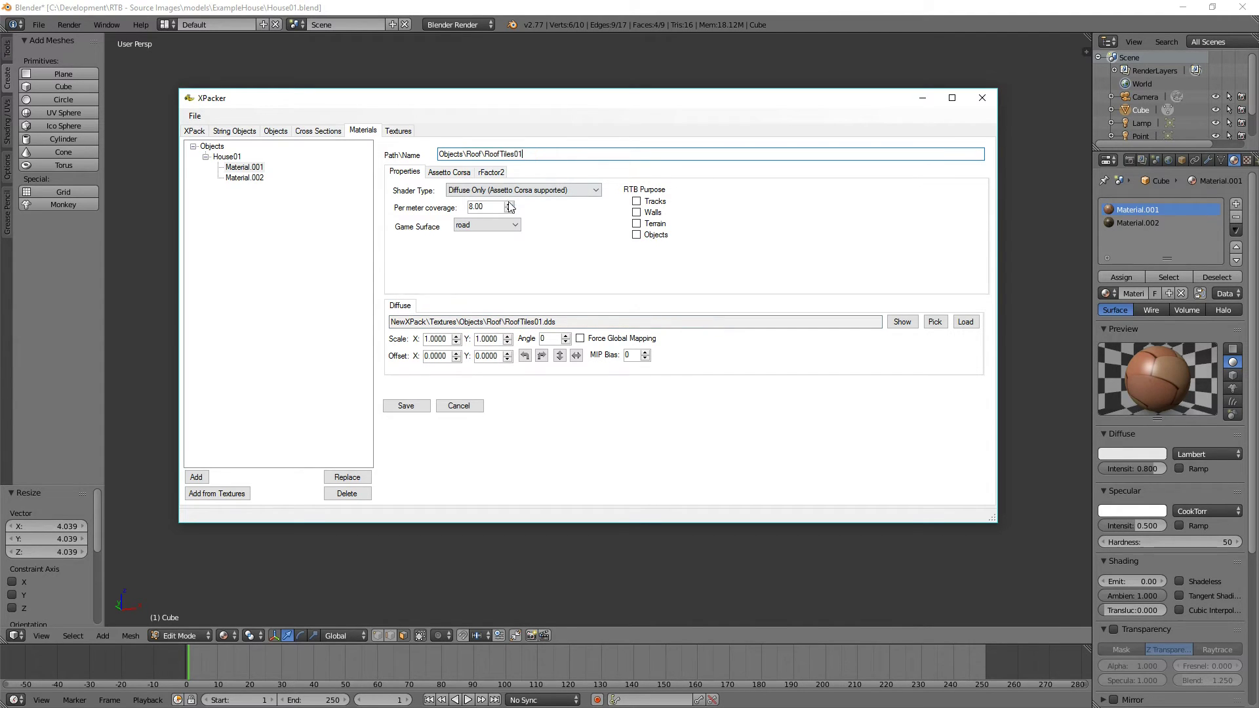
click(406, 406)
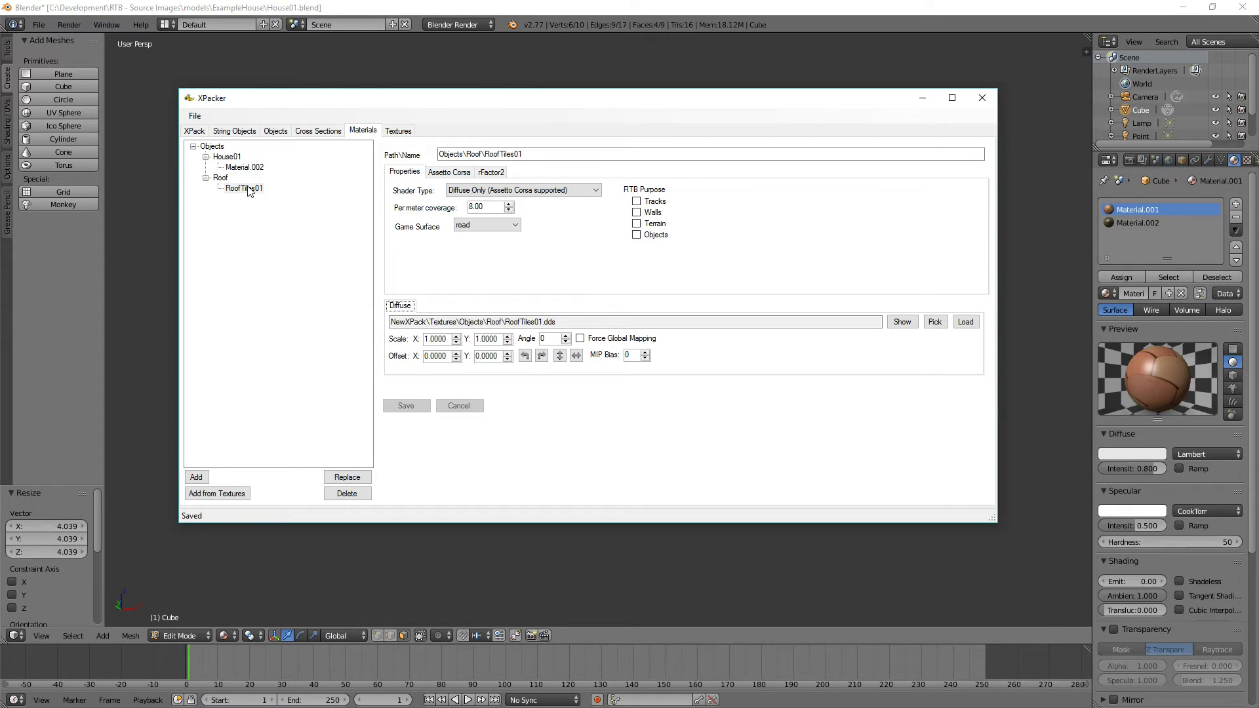
Step: Rename Material.002 to BrickWall\BrickWall01 using the brick texture's path, and save
click(246, 169)
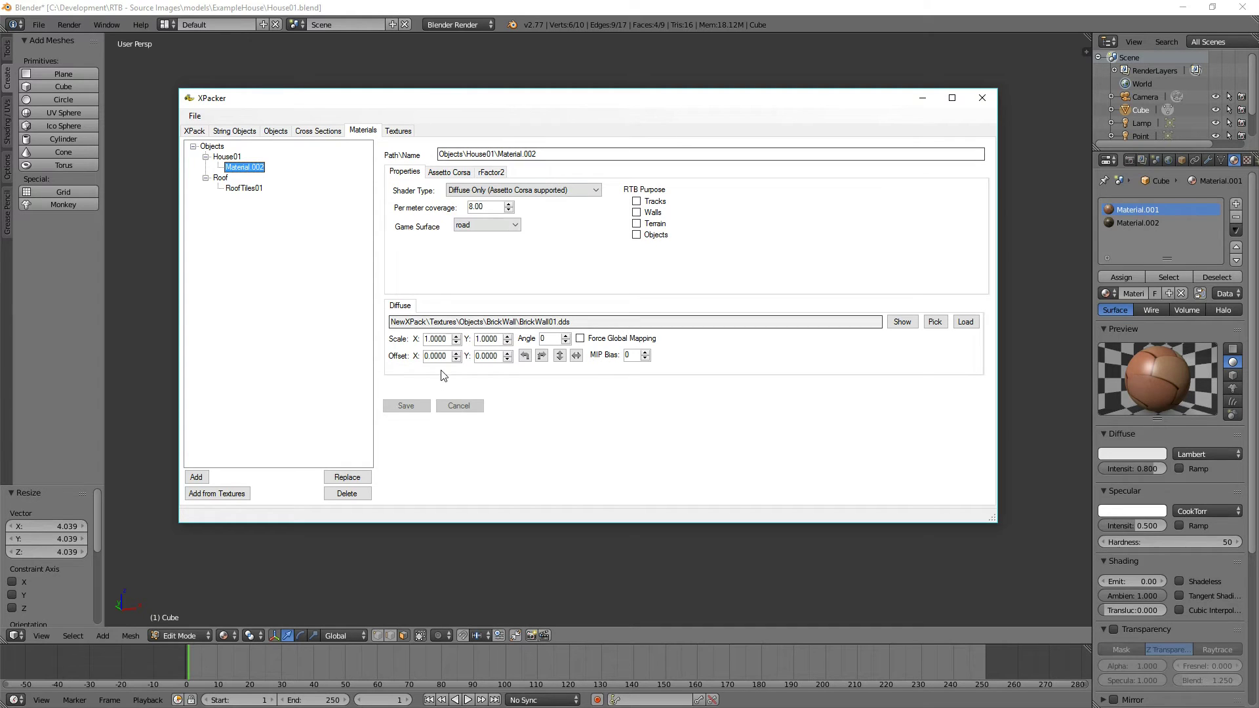
drag(488, 322, 552, 324)
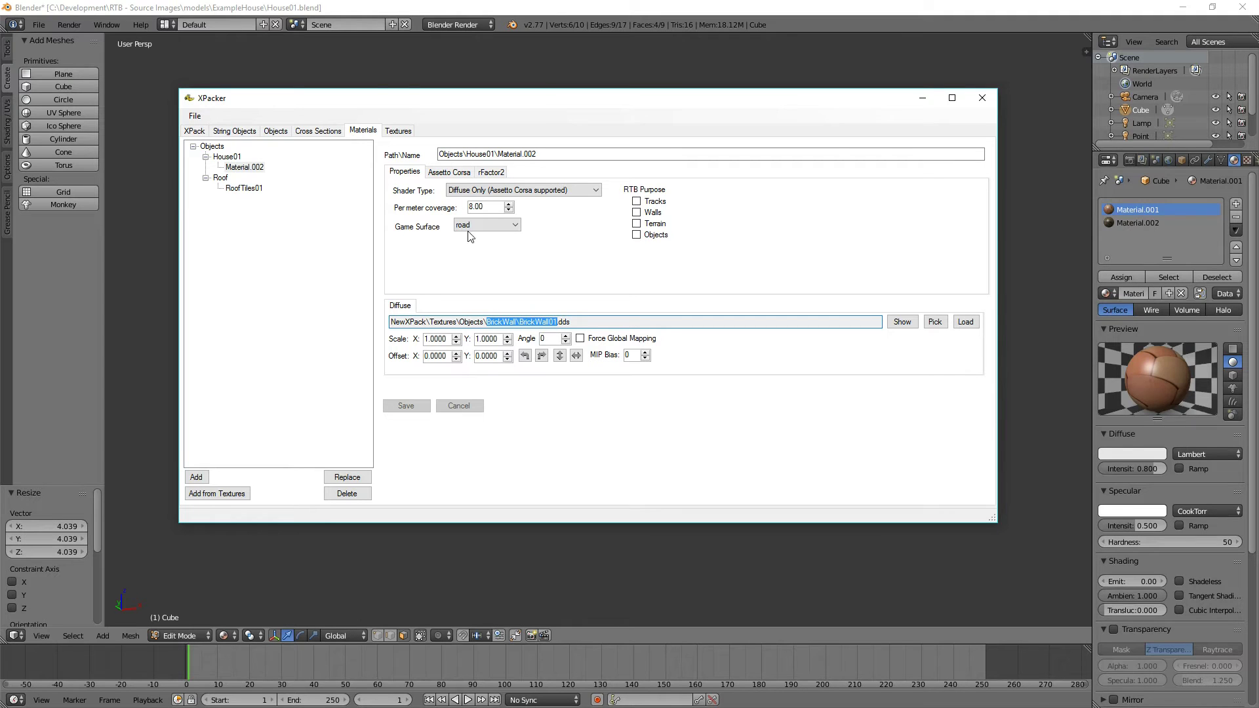
drag(466, 154, 585, 155)
text(BrickWall\BrickWall01)
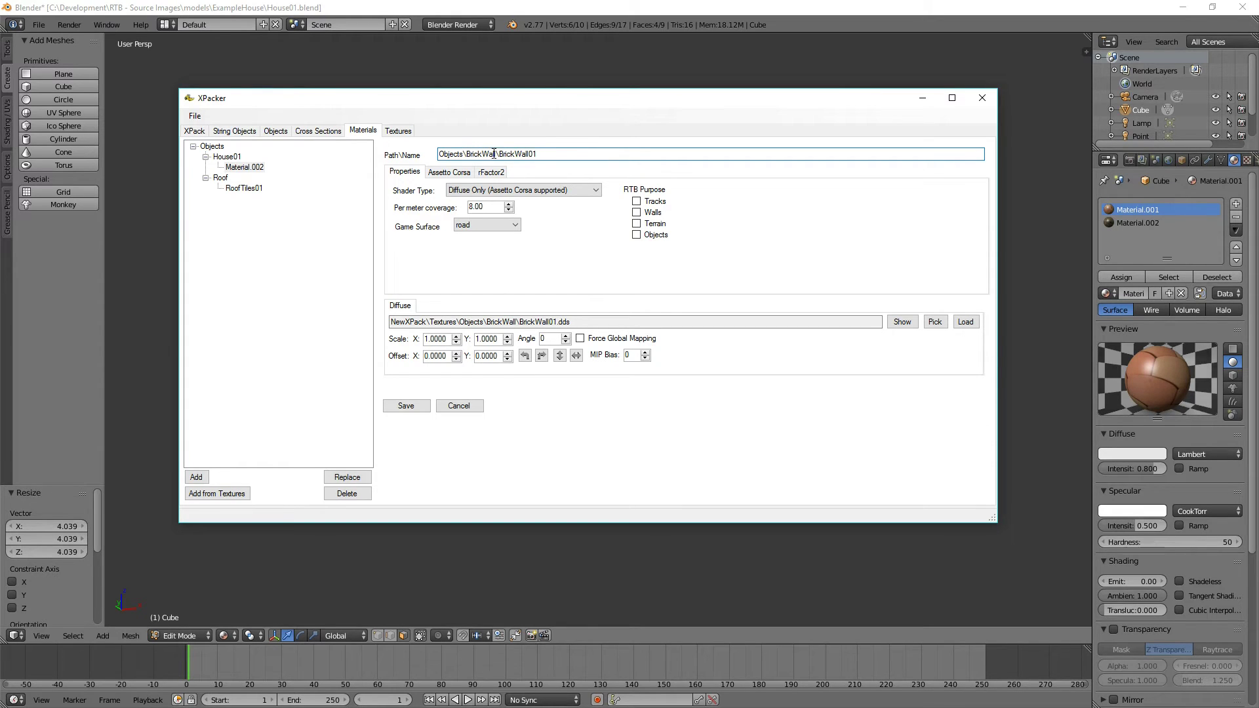
click(407, 408)
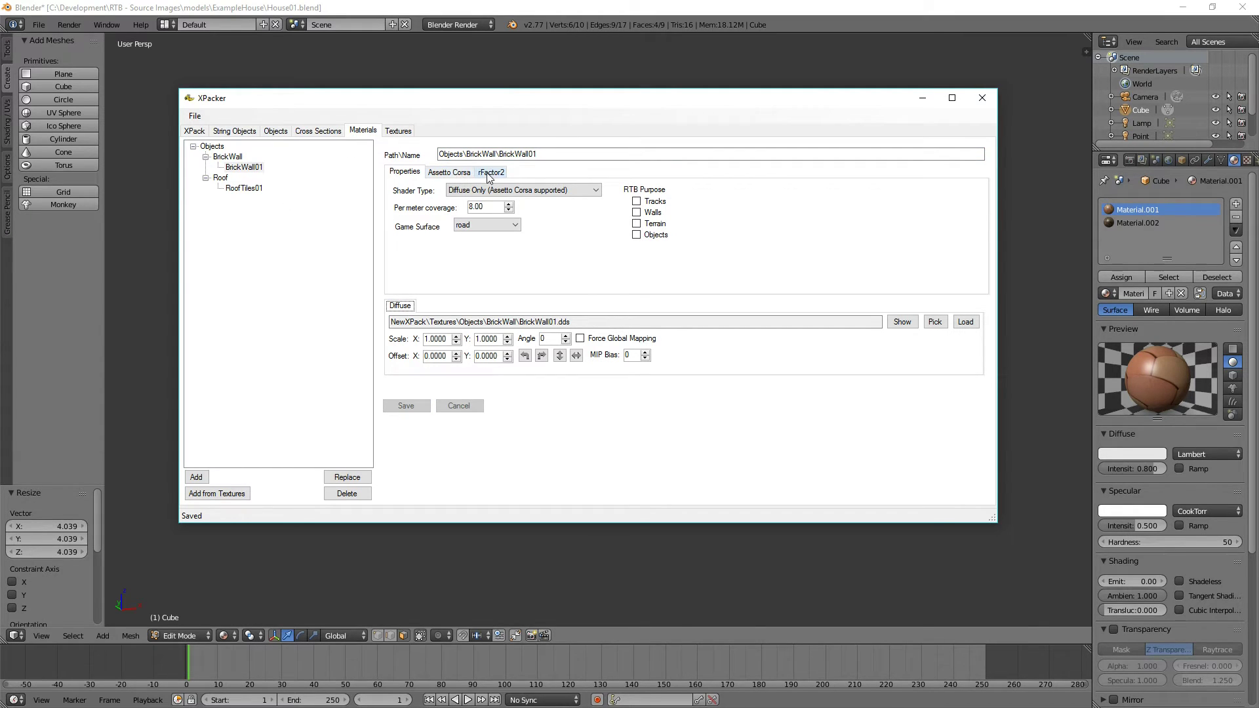
Step: Give BrickWall01 a Diffuse & Normal shader with wb_painted_brick_wall006_norm.dds as its normal map, and save
click(448, 173)
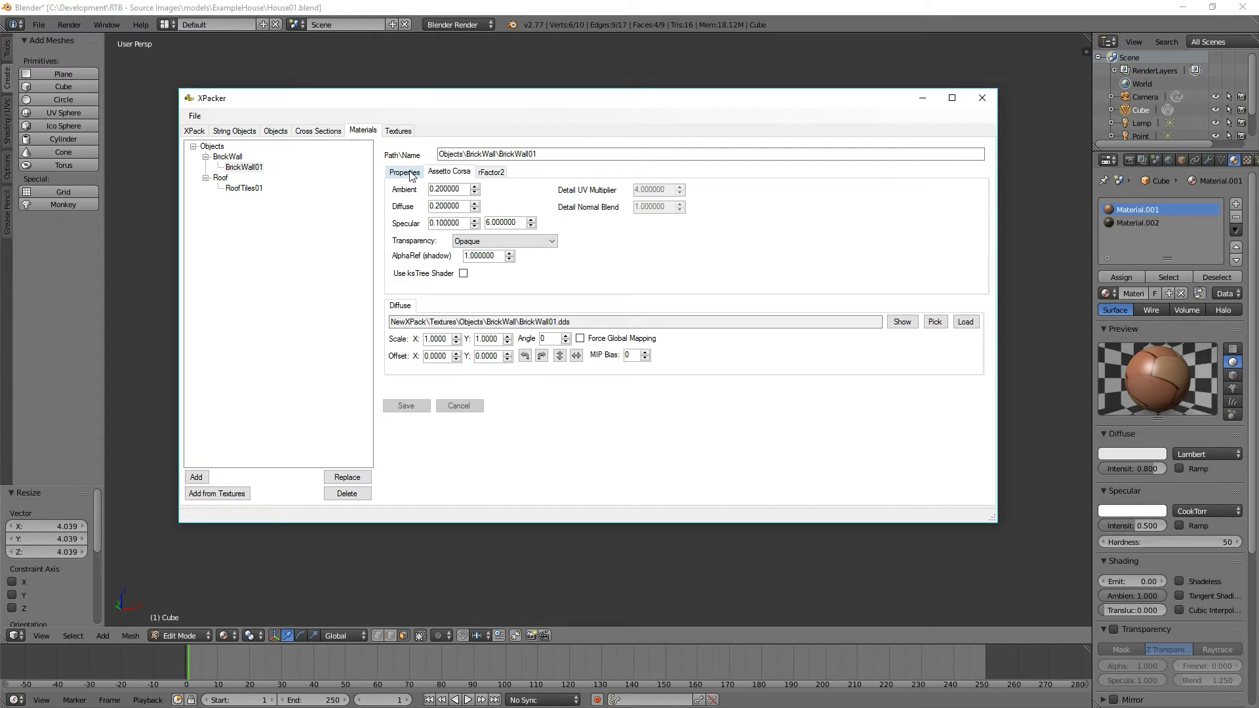
click(403, 176)
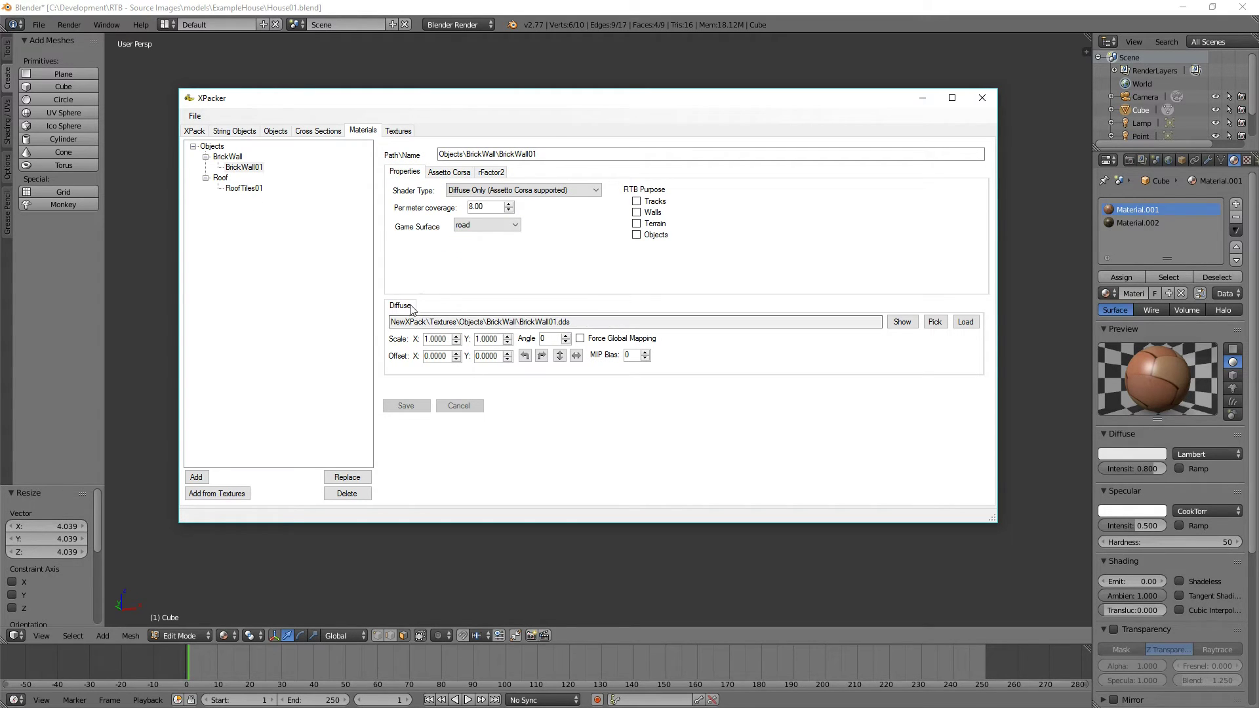
click(479, 191)
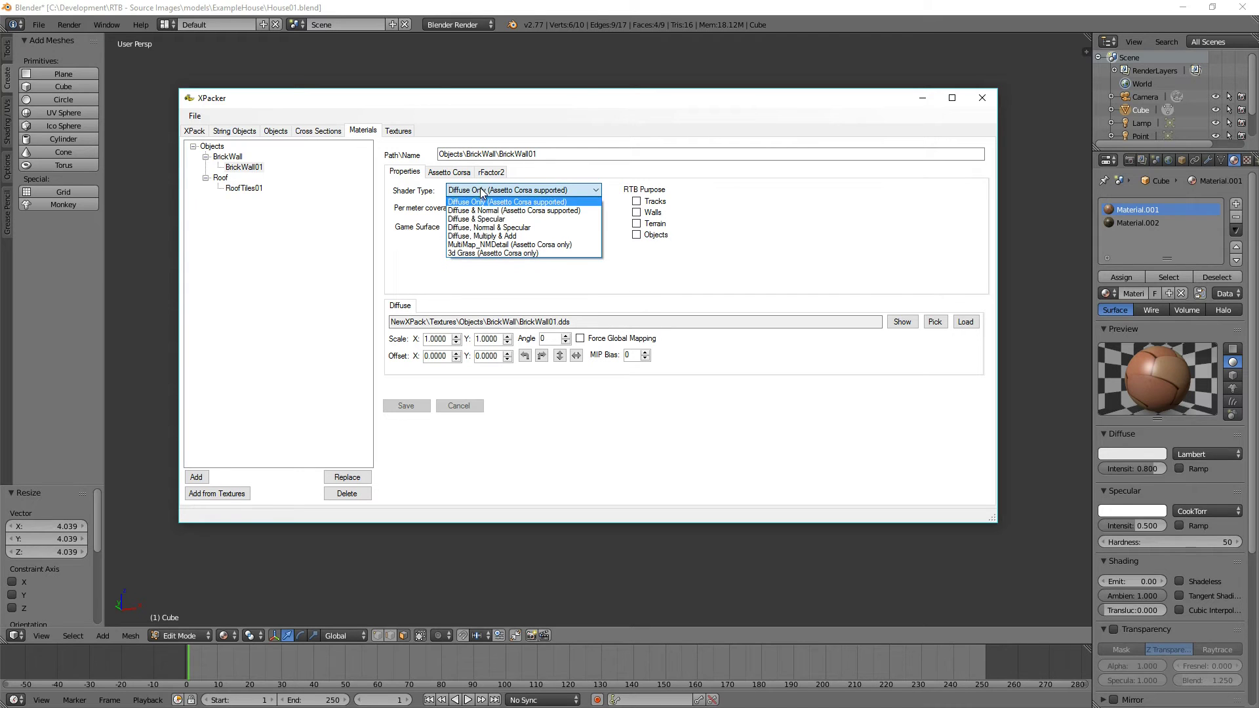
click(480, 212)
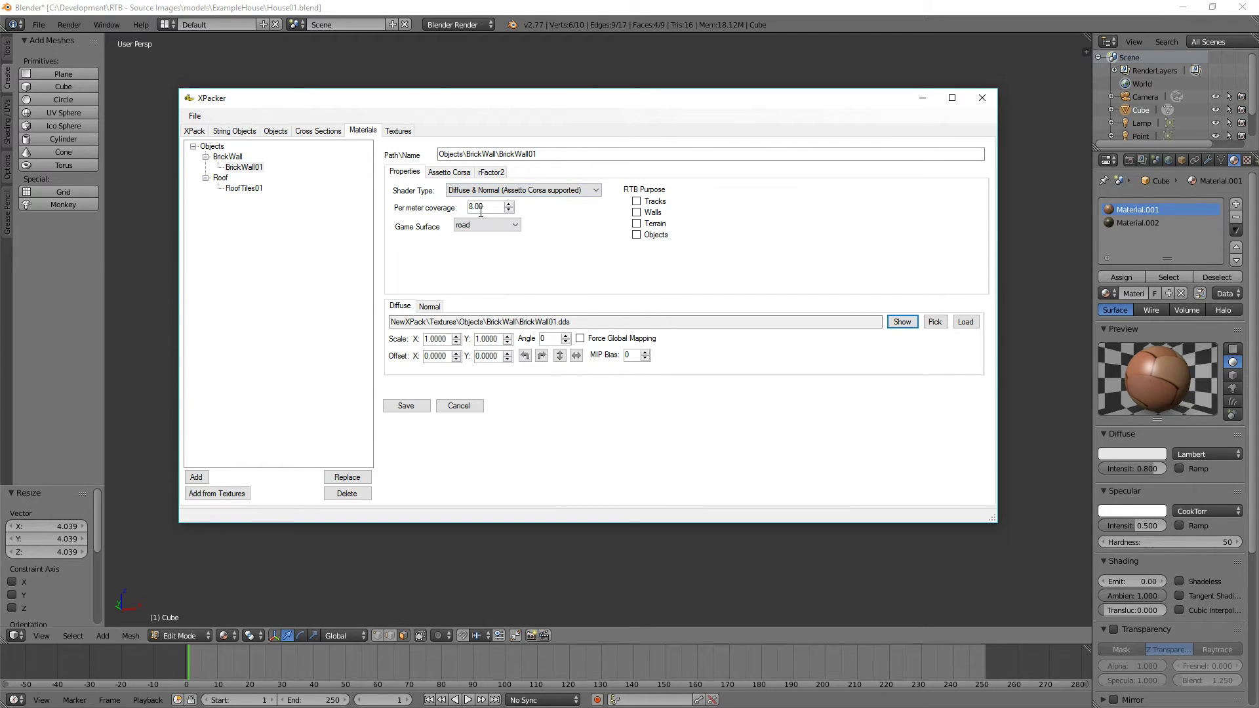
click(431, 306)
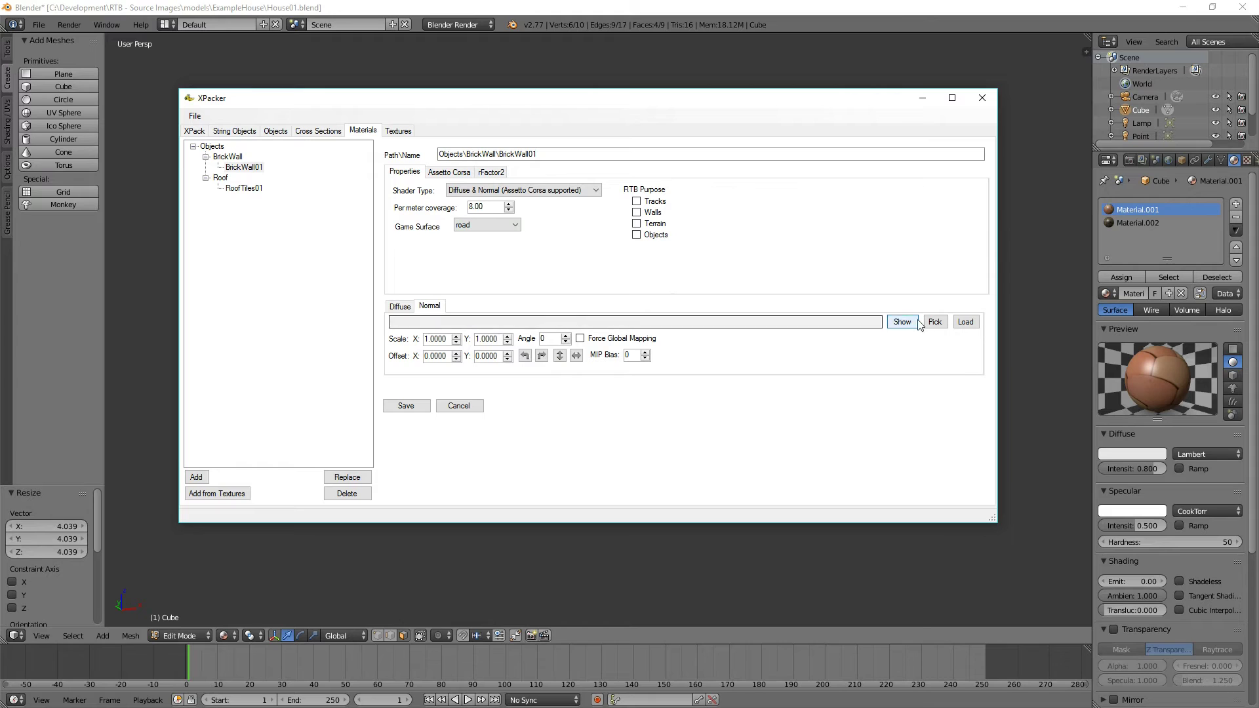
click(965, 321)
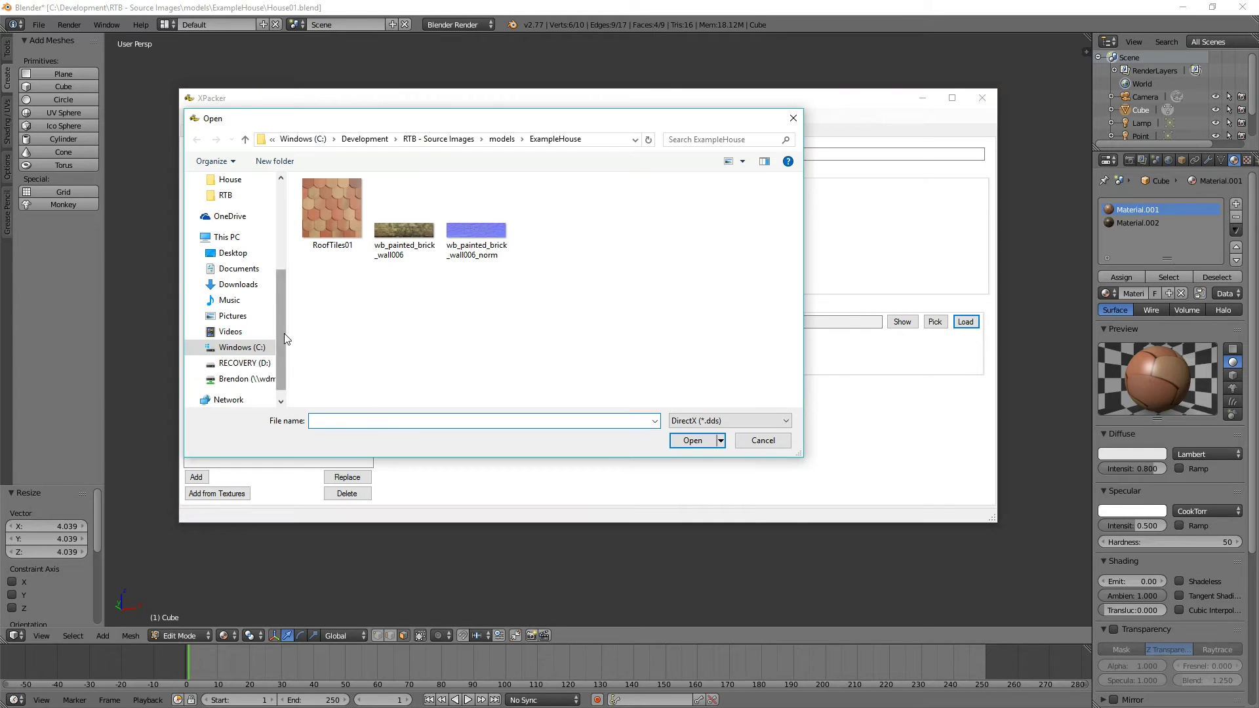
double_click(478, 230)
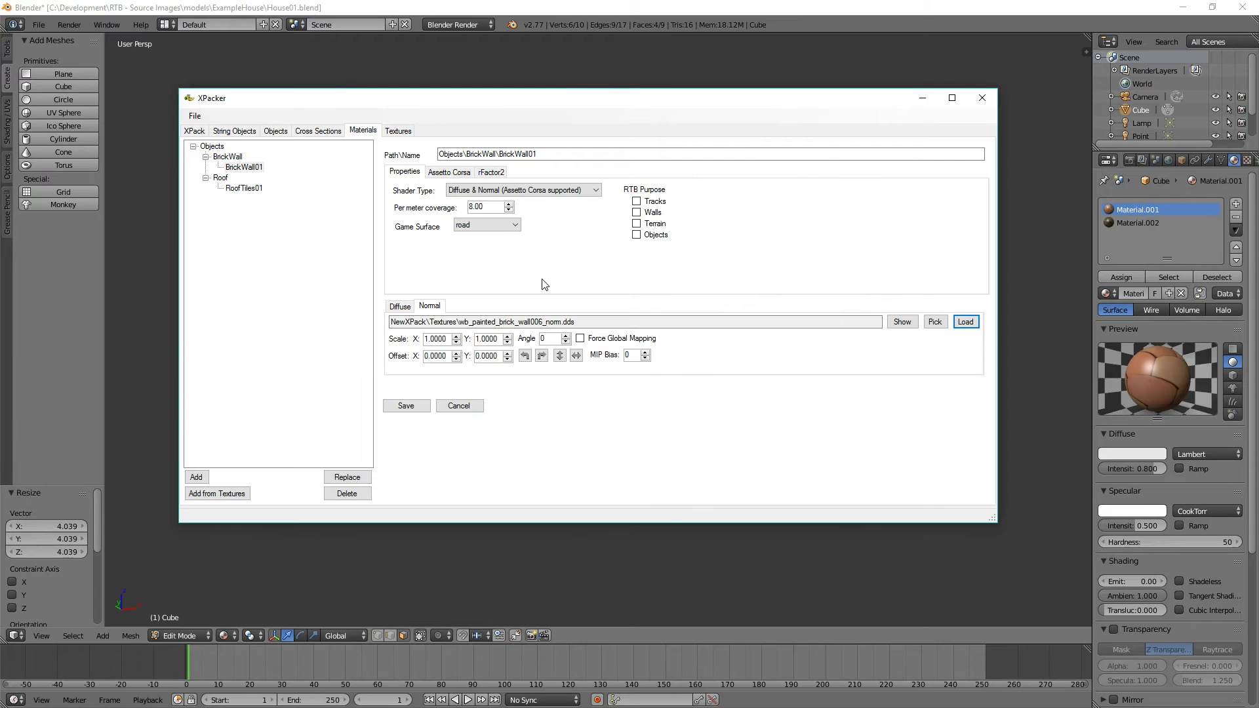
click(407, 405)
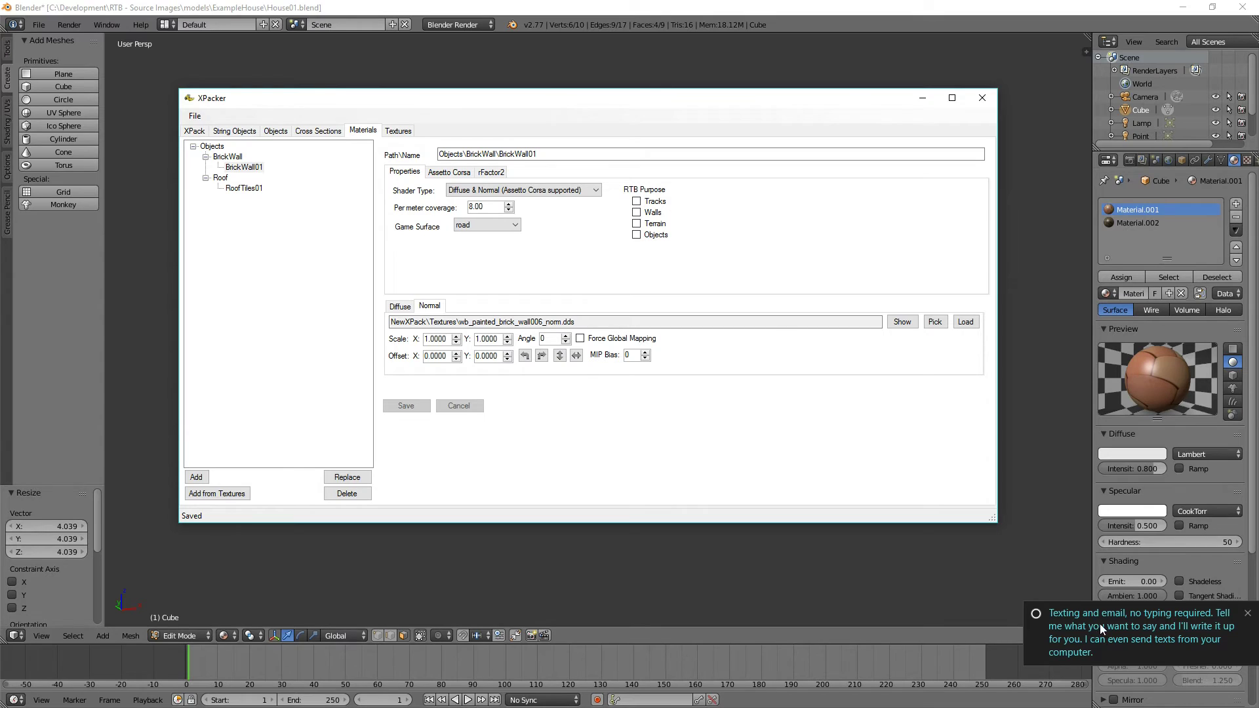
click(1247, 614)
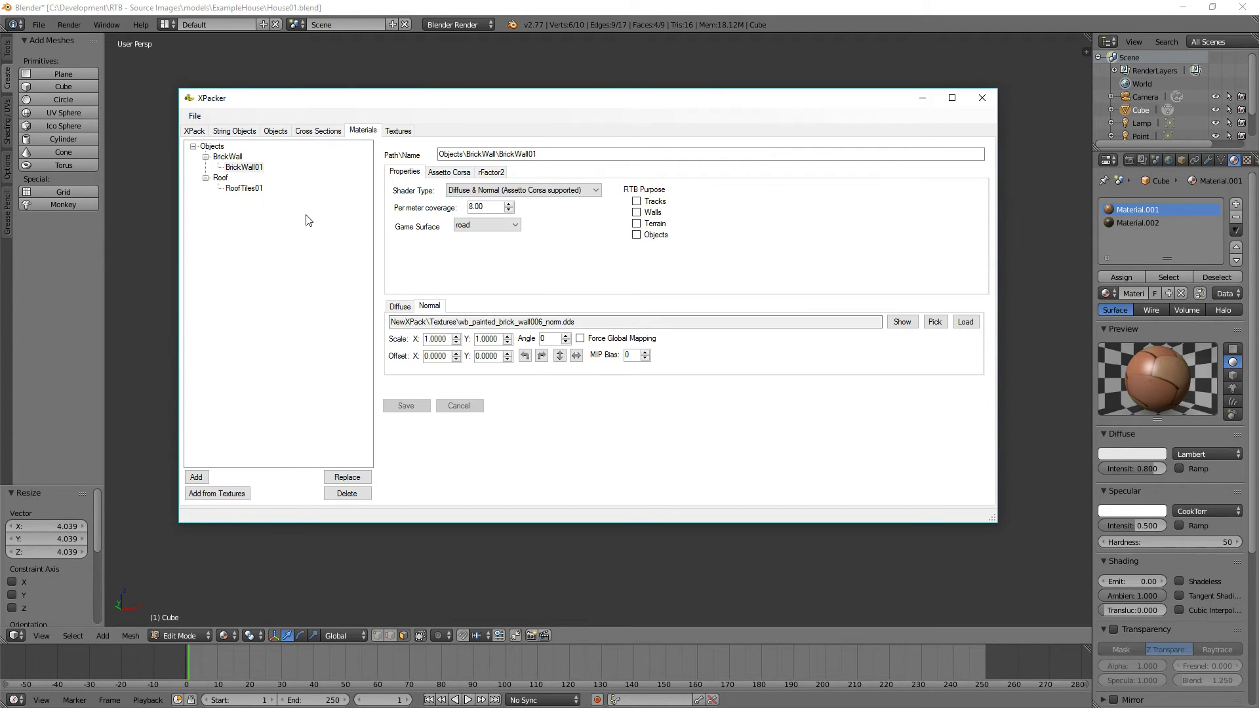
click(194, 116)
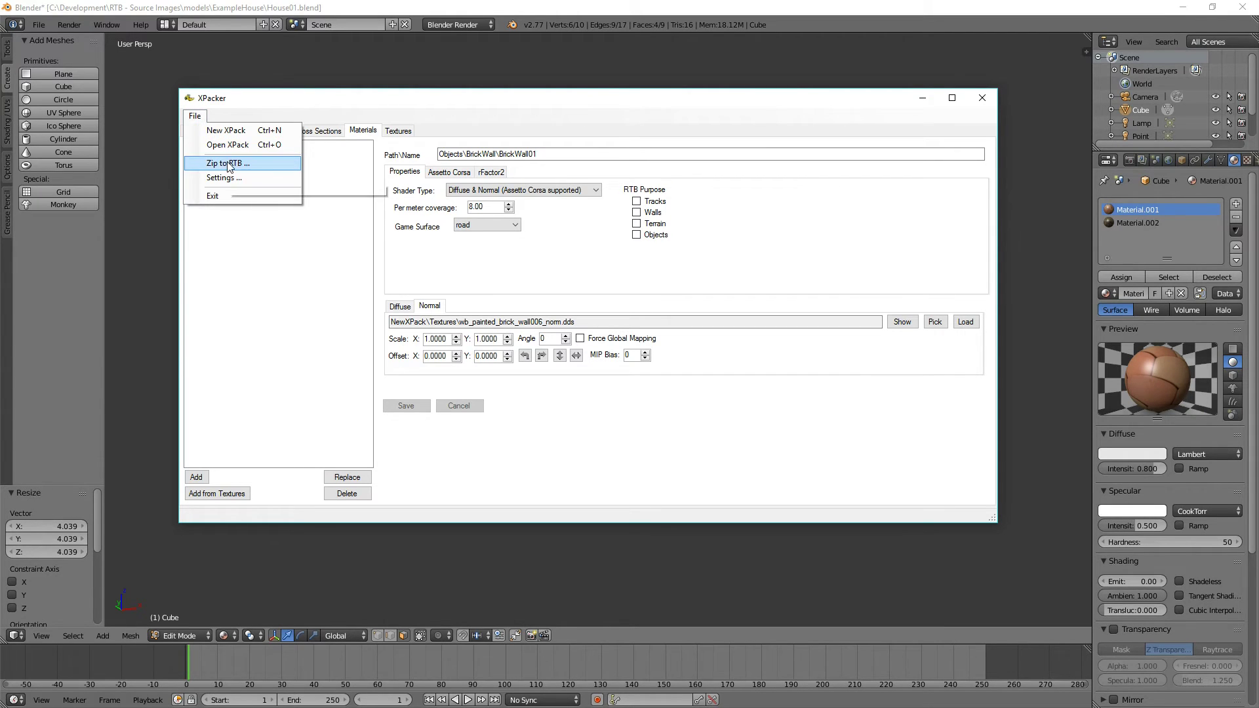
Step: Set House01's path to Houses\House01, its LOD out to 600, and its group to Houses
key(Escape)
click(276, 132)
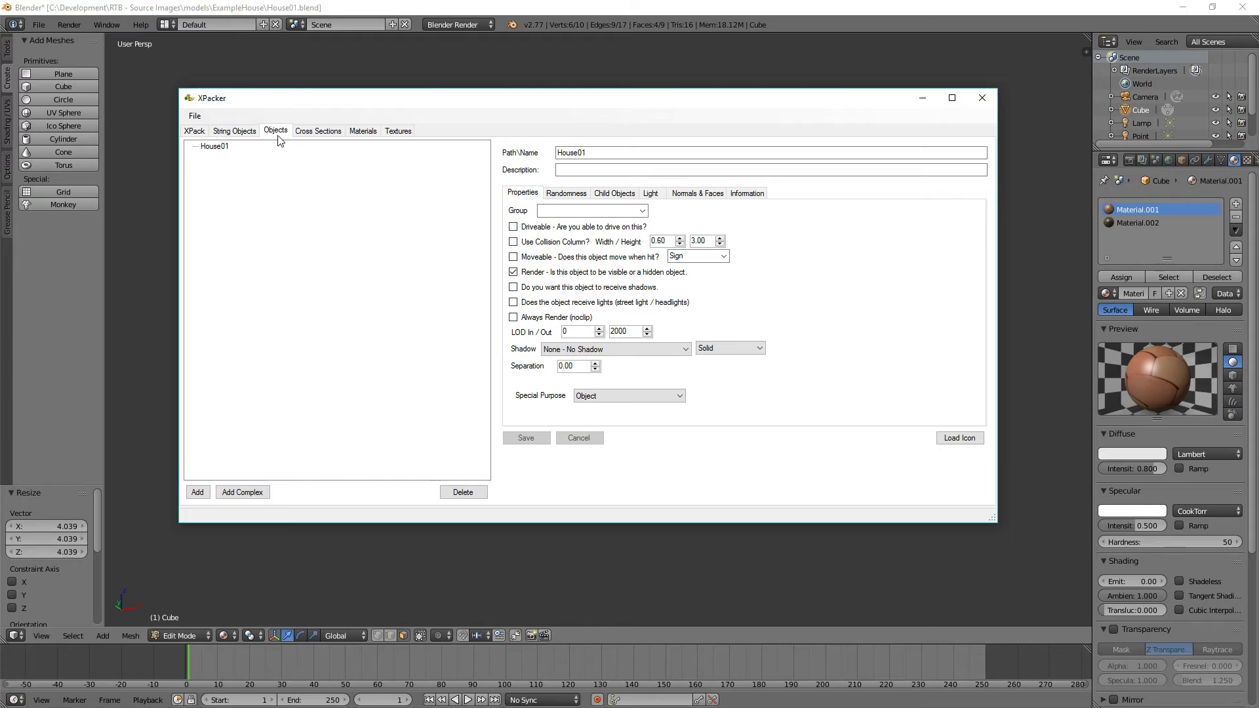
click(225, 149)
click(567, 152)
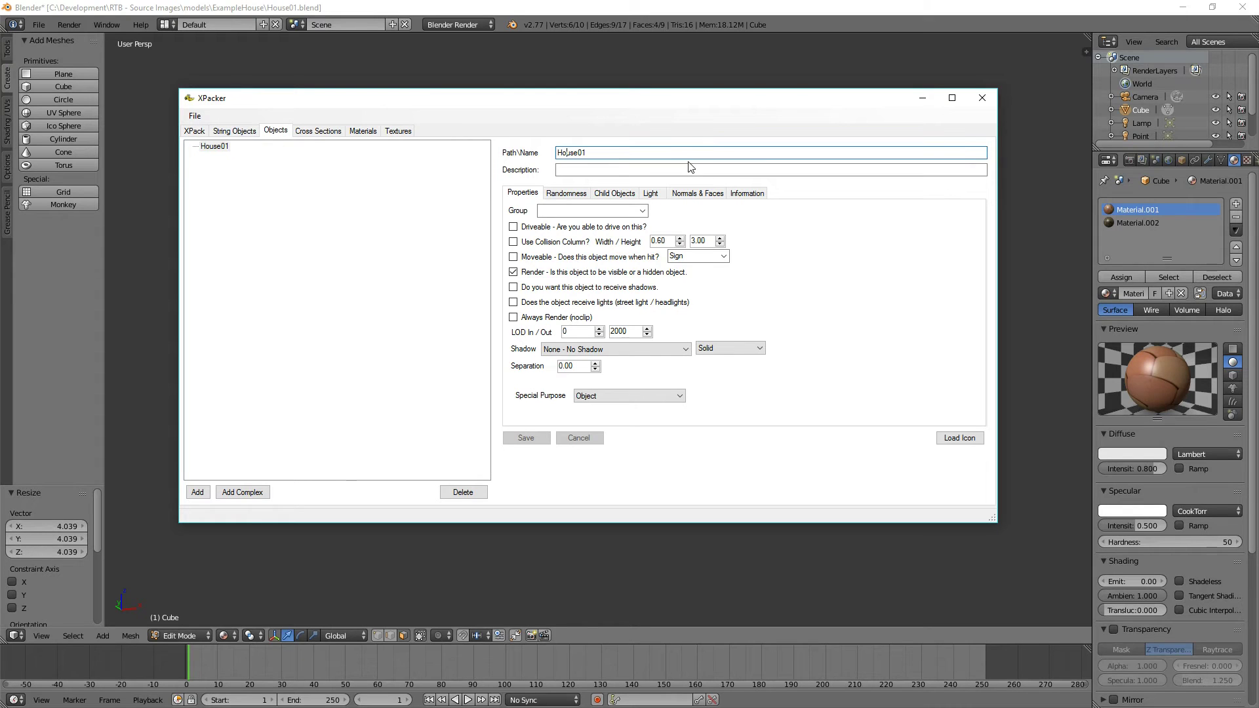
text(House)
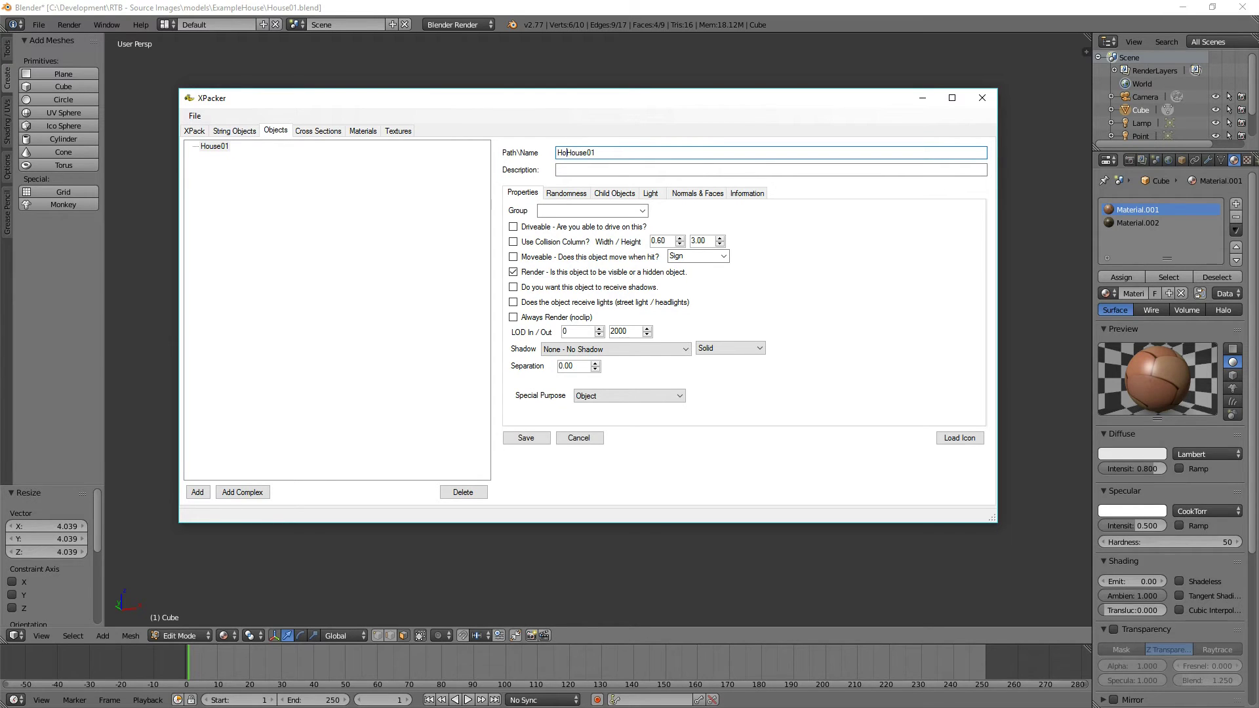
text(s\)
double_click(618, 331)
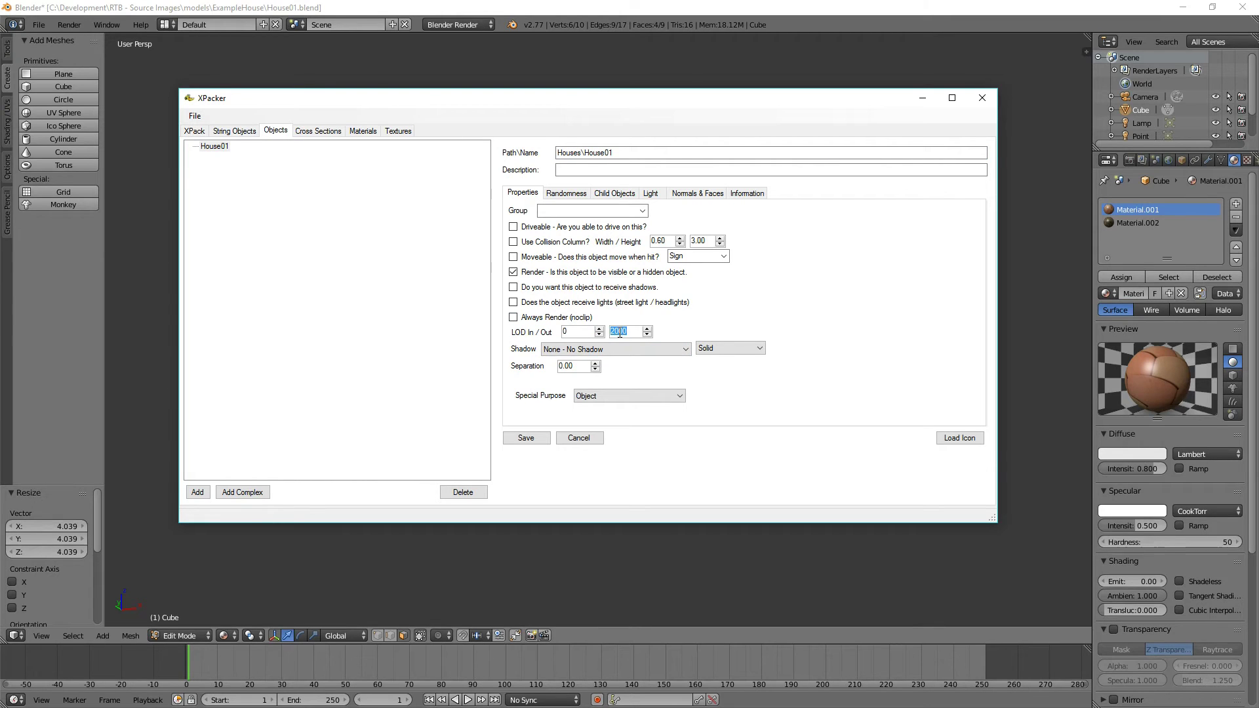
text(600)
click(571, 210)
double_click(551, 210)
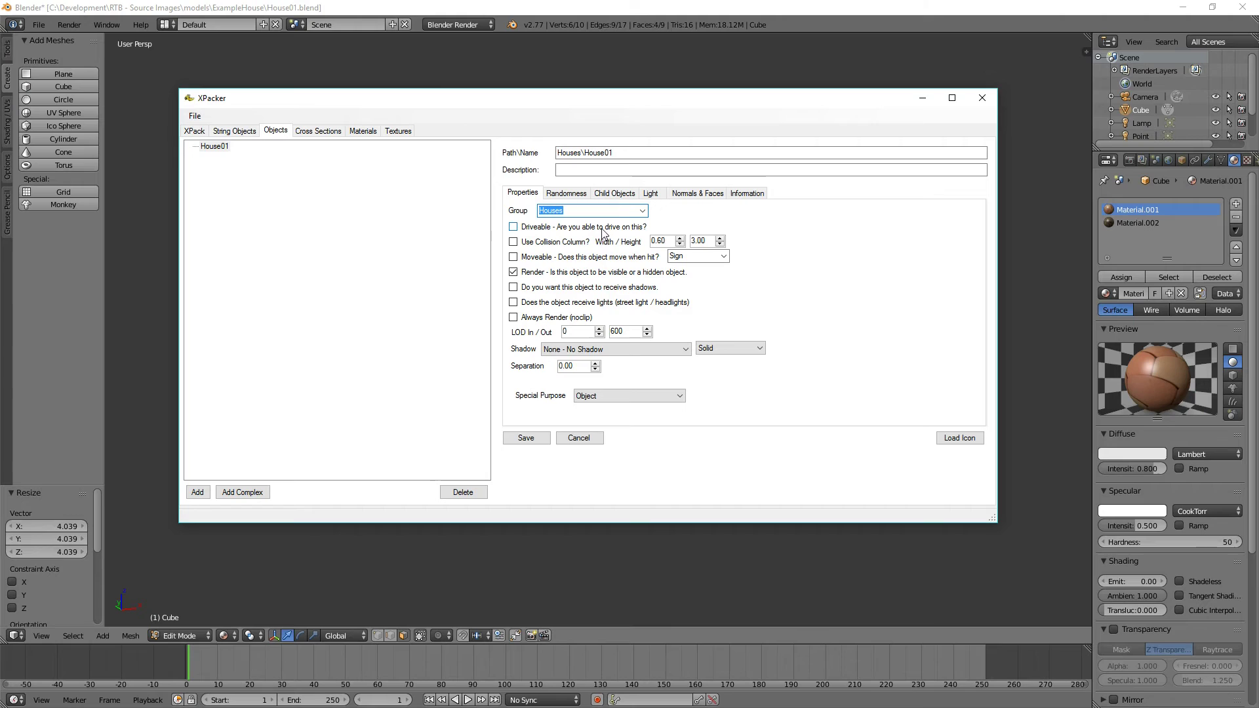
click(573, 209)
click(574, 195)
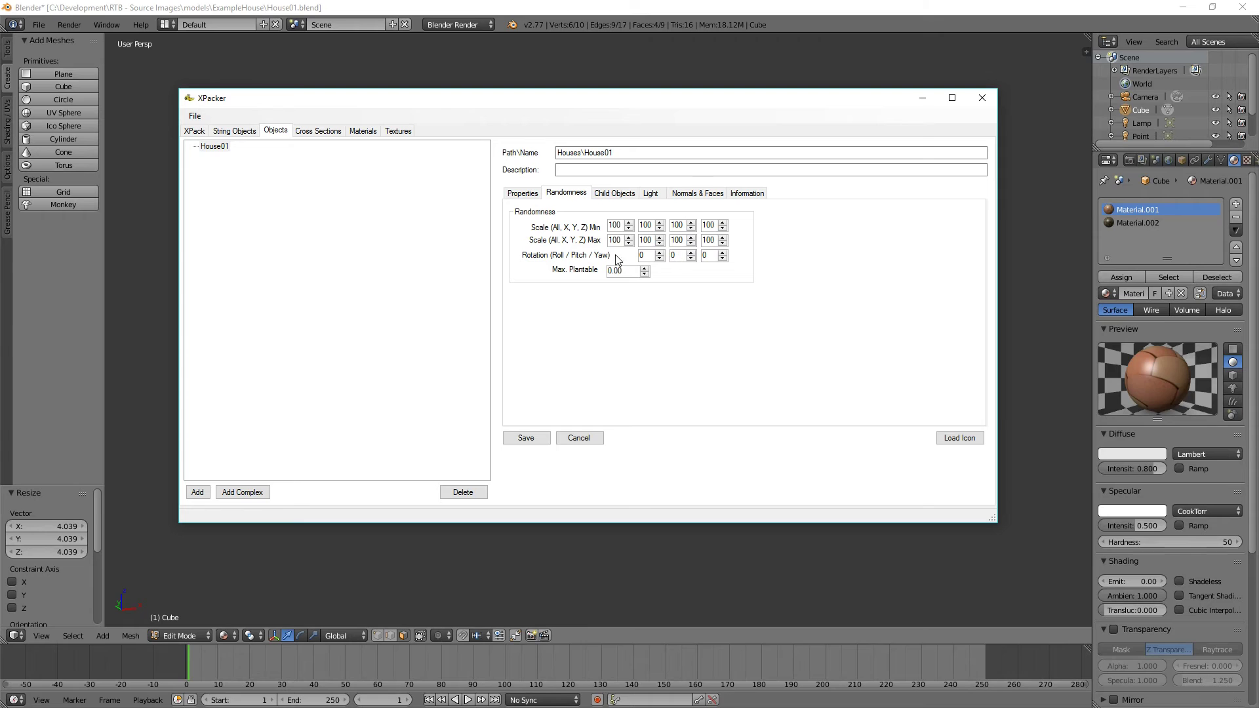
click(620, 195)
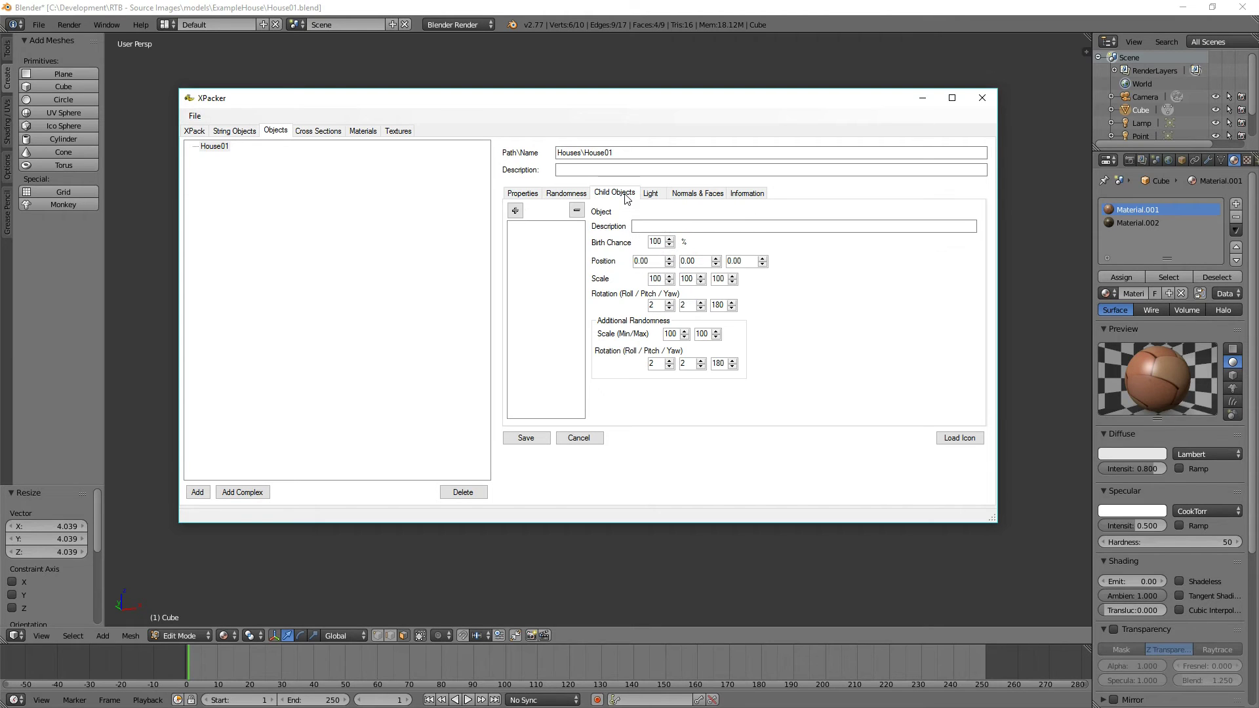
click(659, 196)
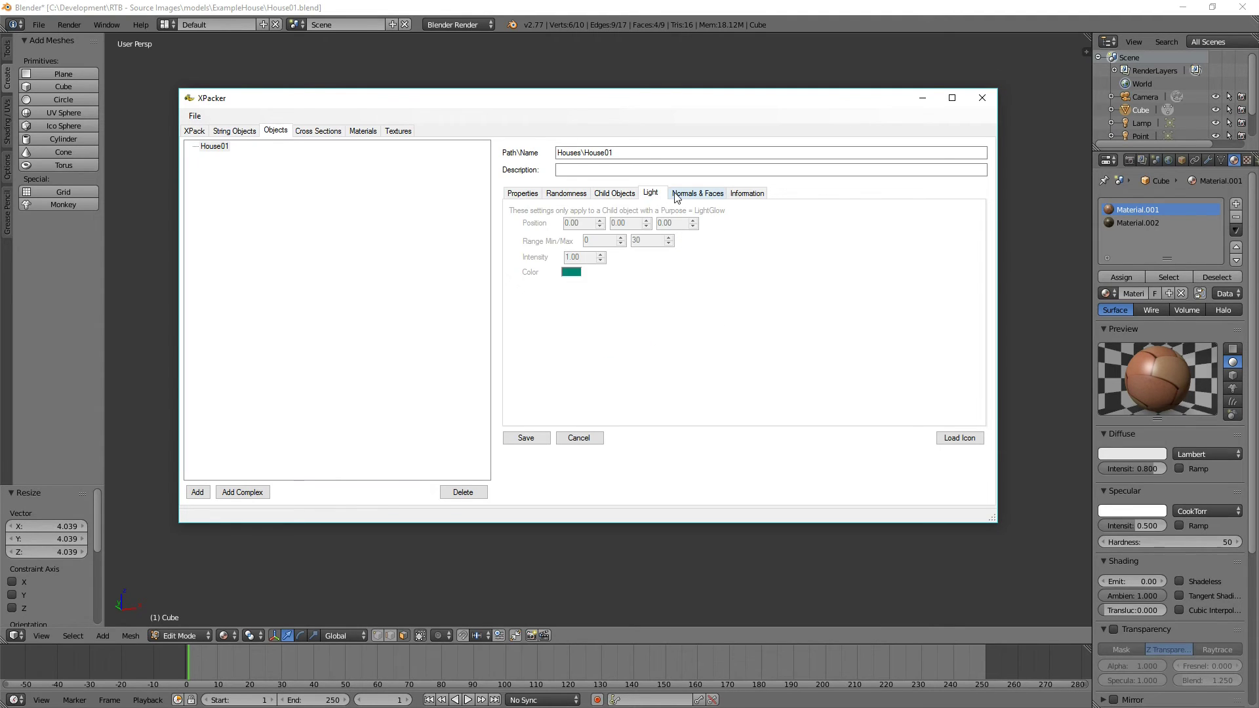
click(710, 197)
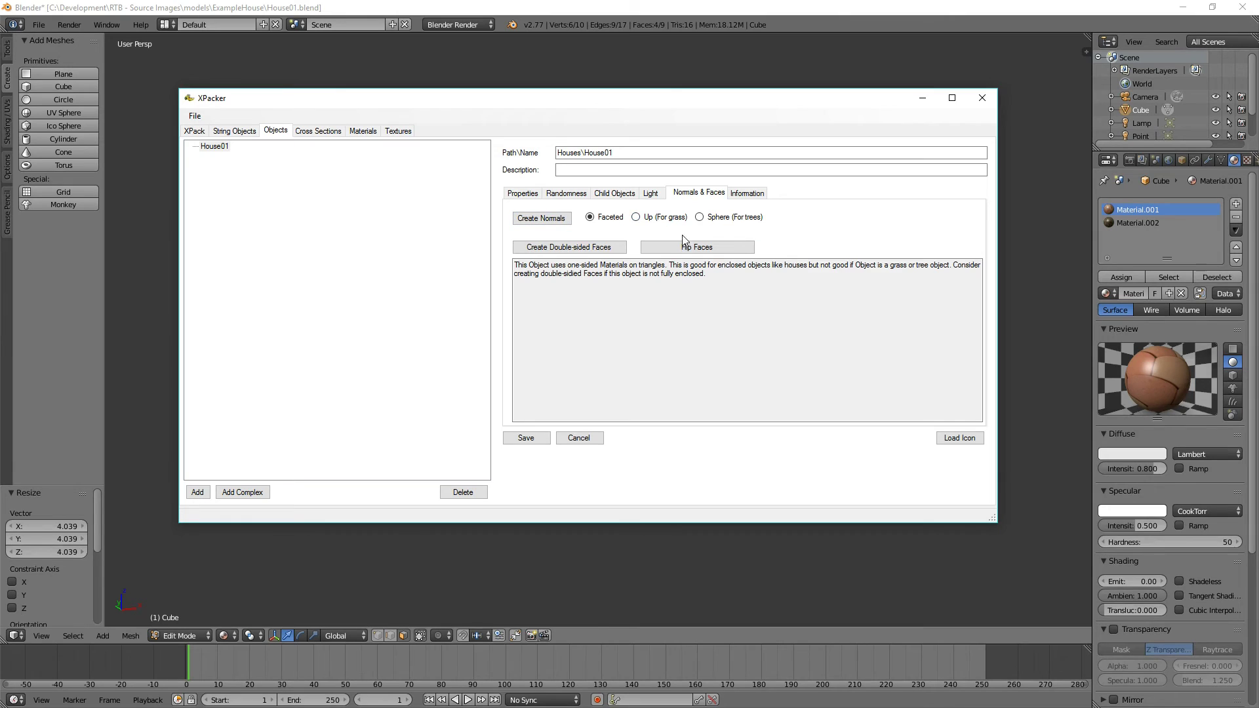
click(751, 196)
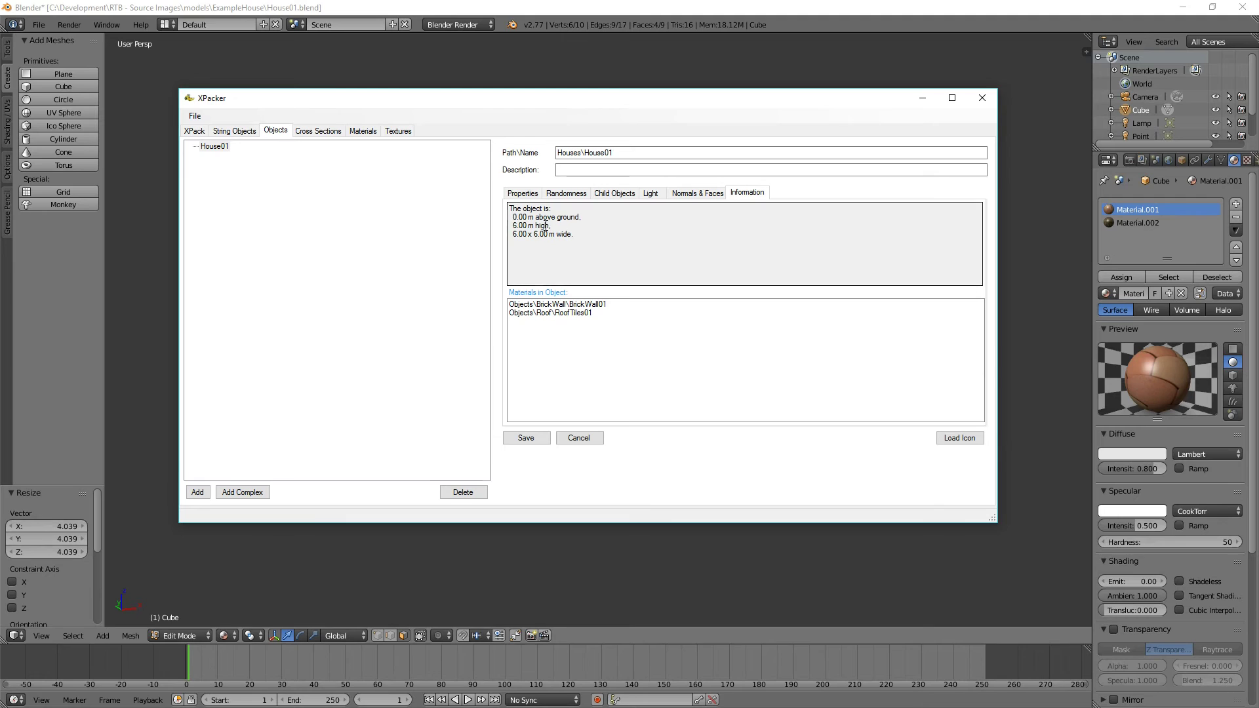
Step: Save House01's changes and zip the pack as NewXPack.zip, overwriting the old zip
click(523, 194)
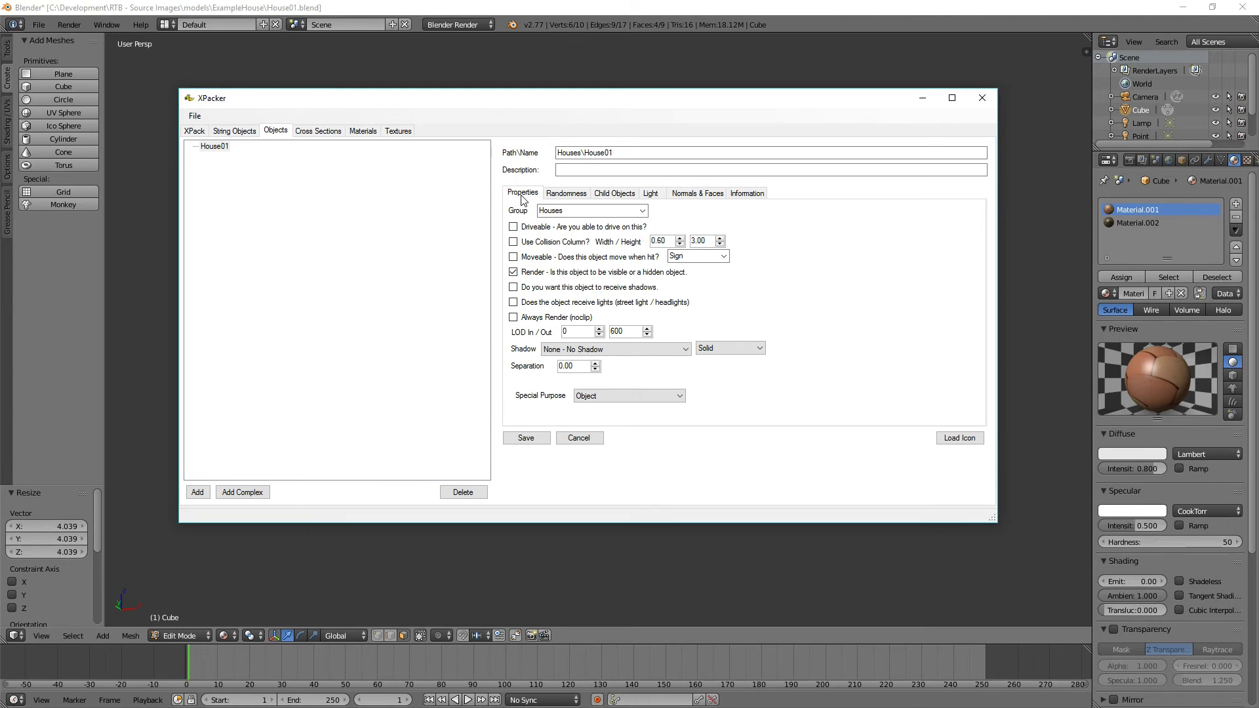
click(532, 440)
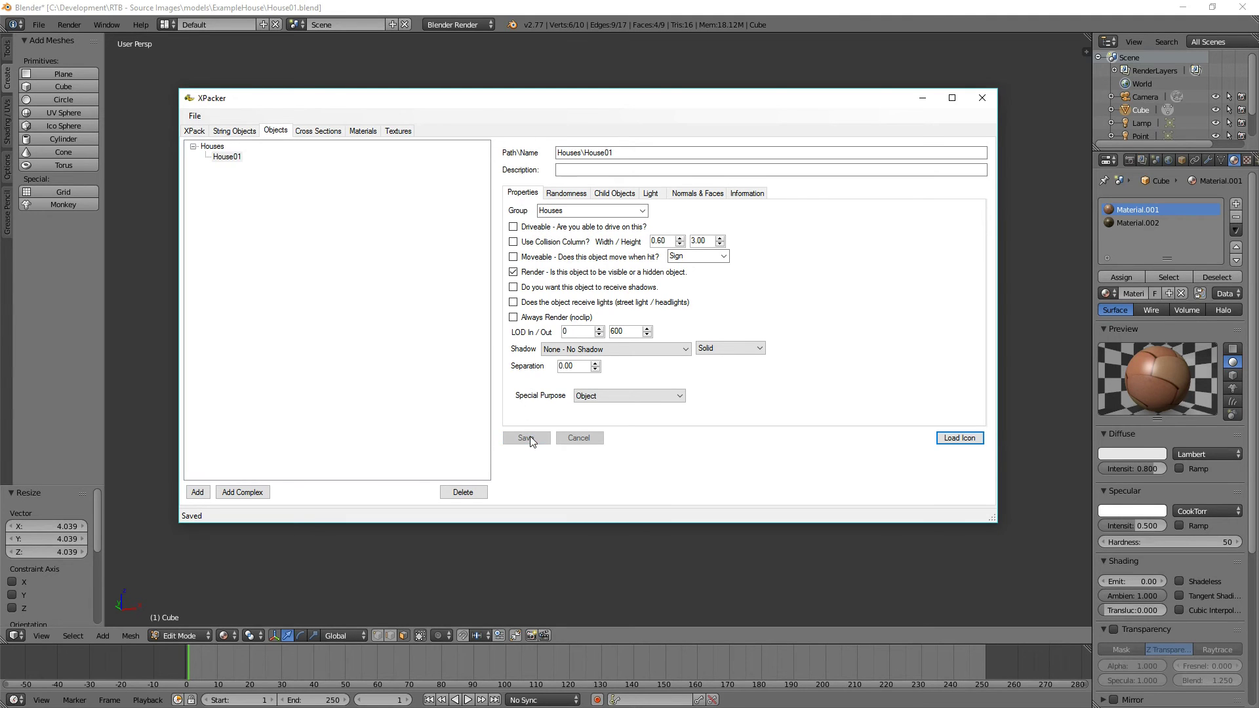
click(194, 116)
click(243, 164)
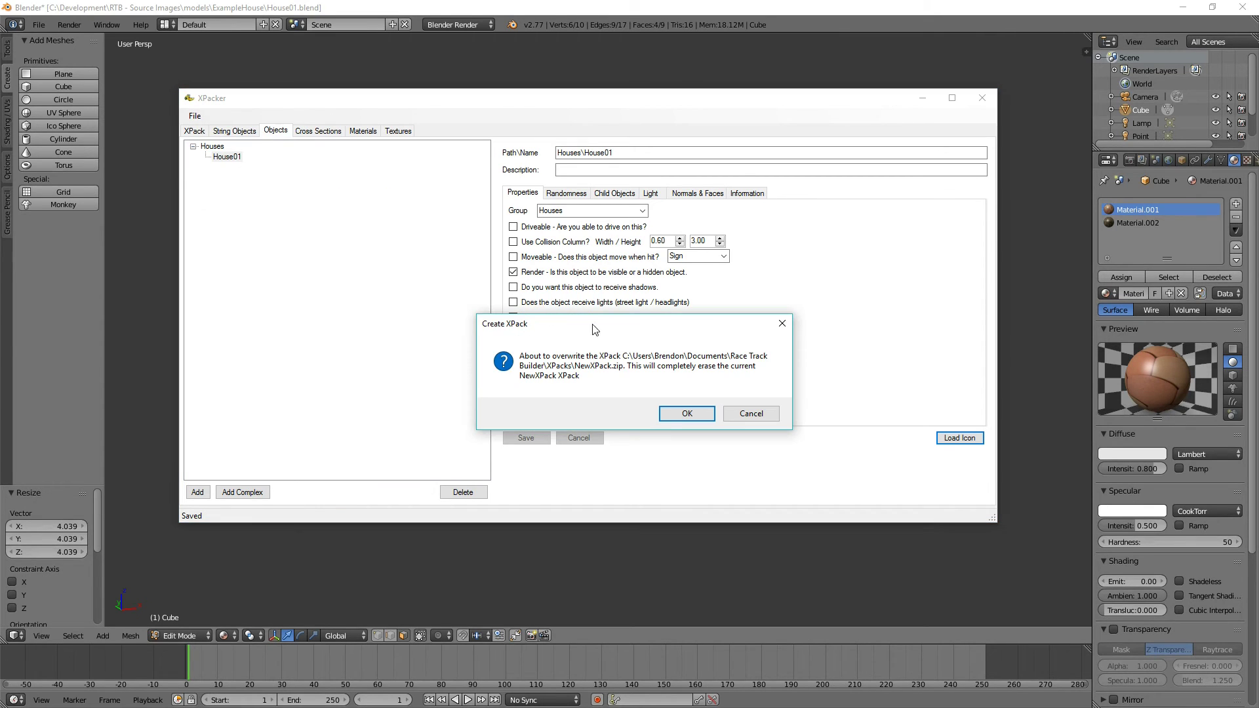
click(675, 417)
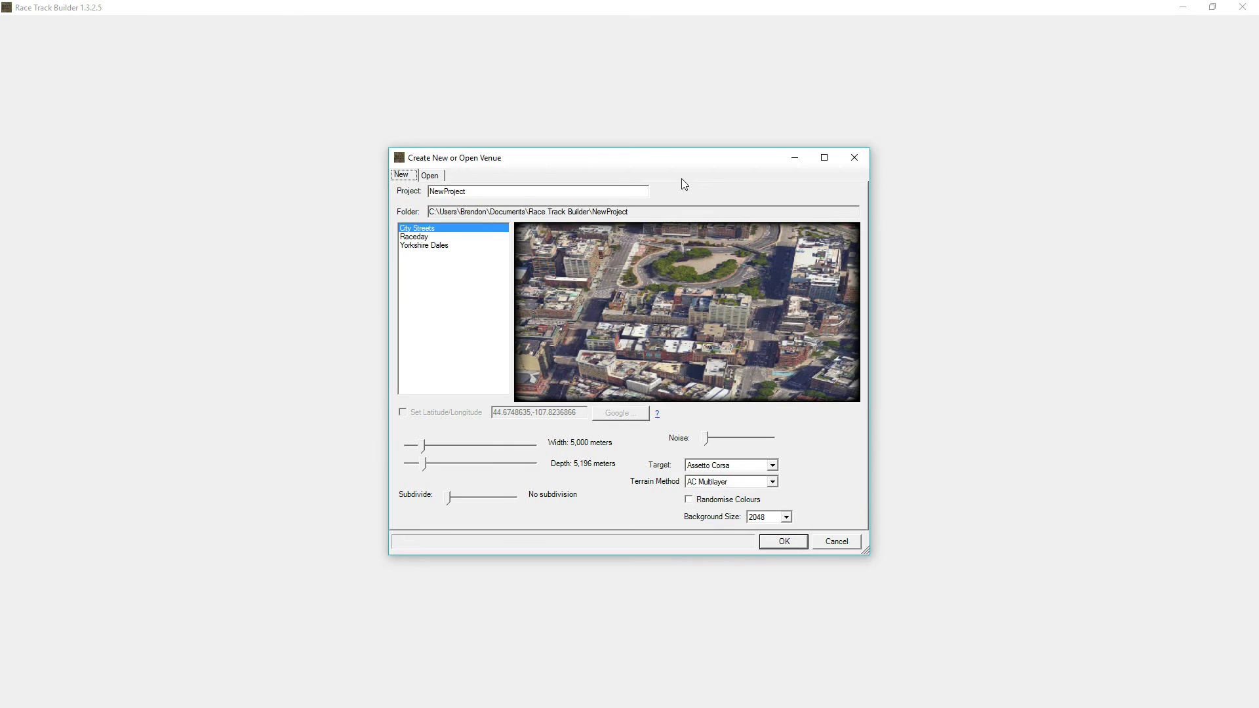
Step: Create a new City Streets venue with the NewXPack expansion pack enabled
key(Return)
key(Return)
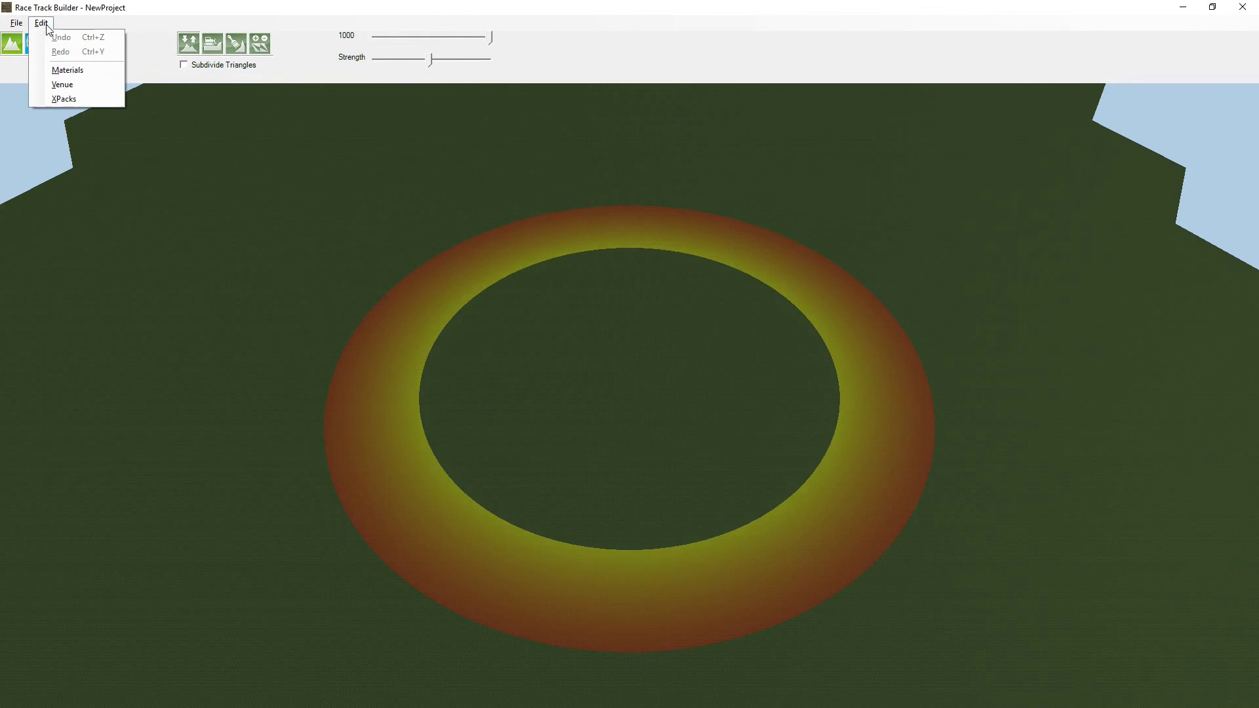
click(65, 99)
click(207, 254)
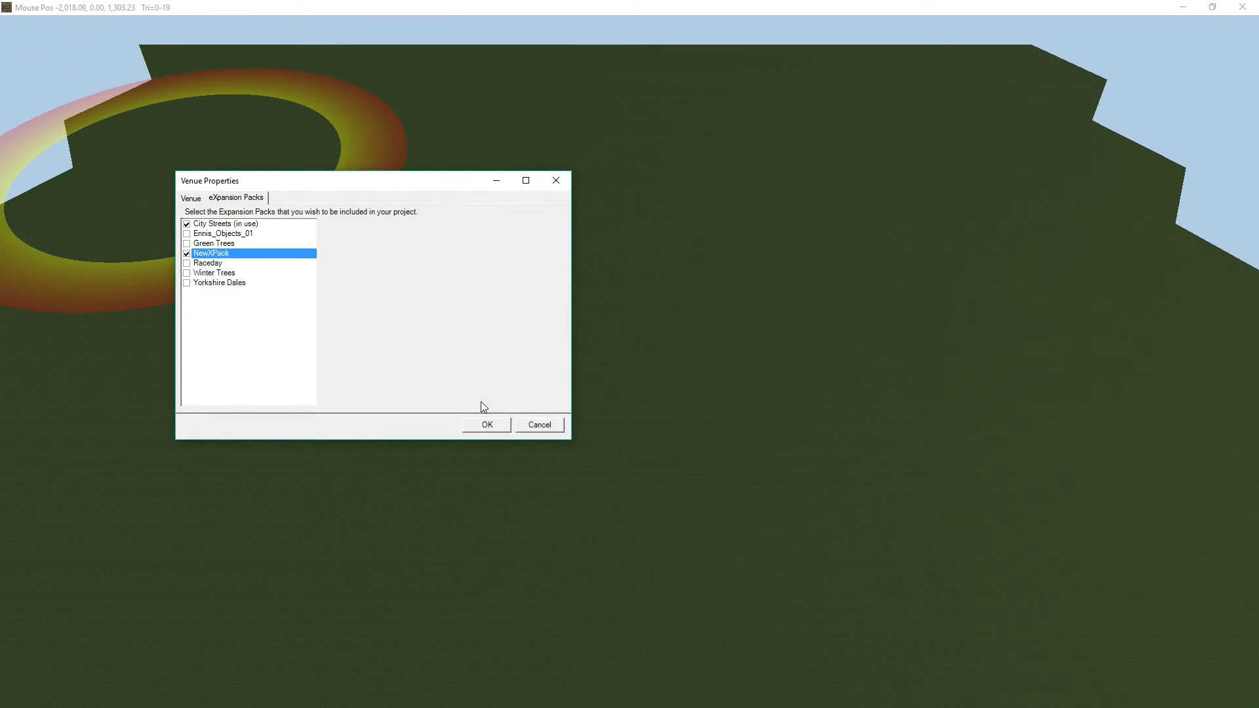
click(488, 424)
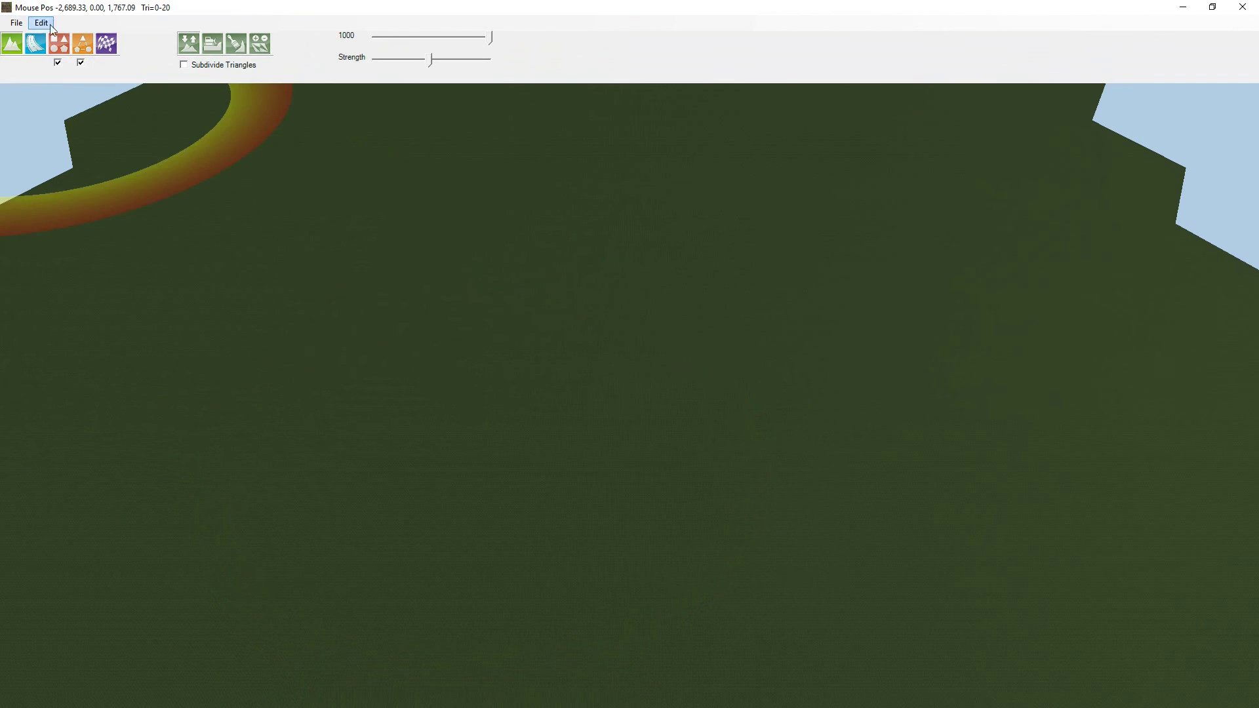
Step: Show the Houses object category, then create a preview icon for House01 in XPacker
click(60, 44)
click(280, 66)
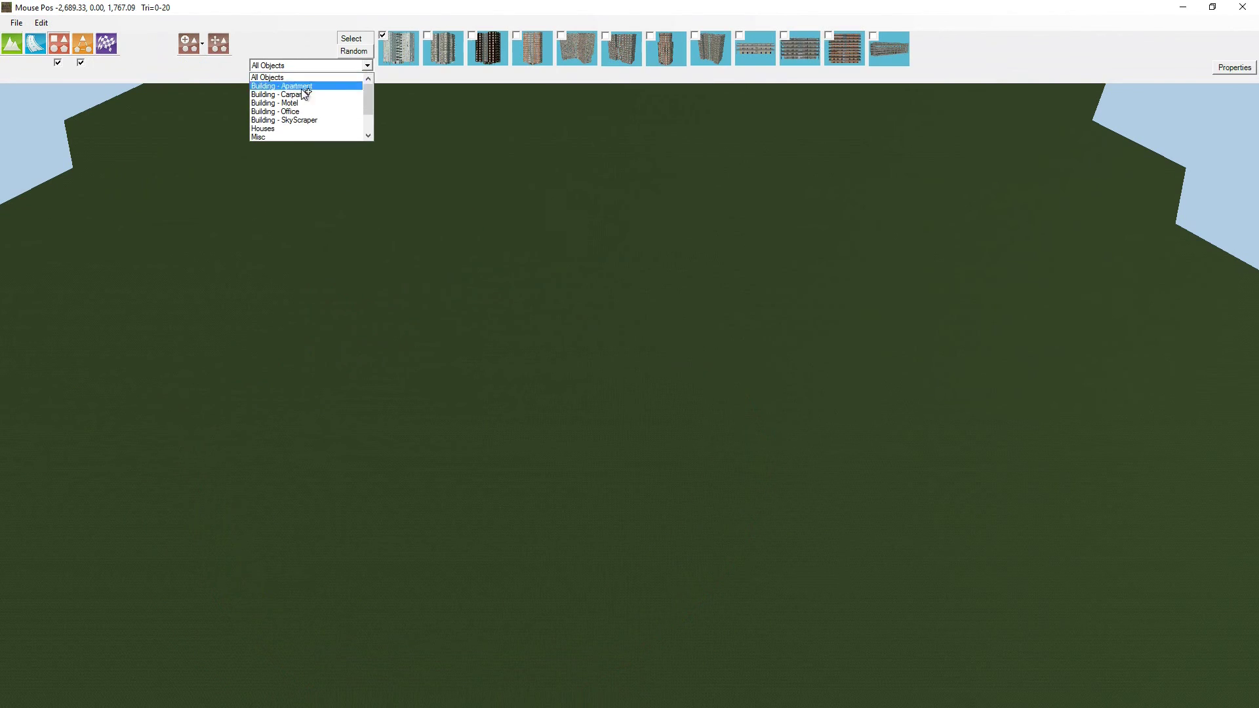
click(280, 130)
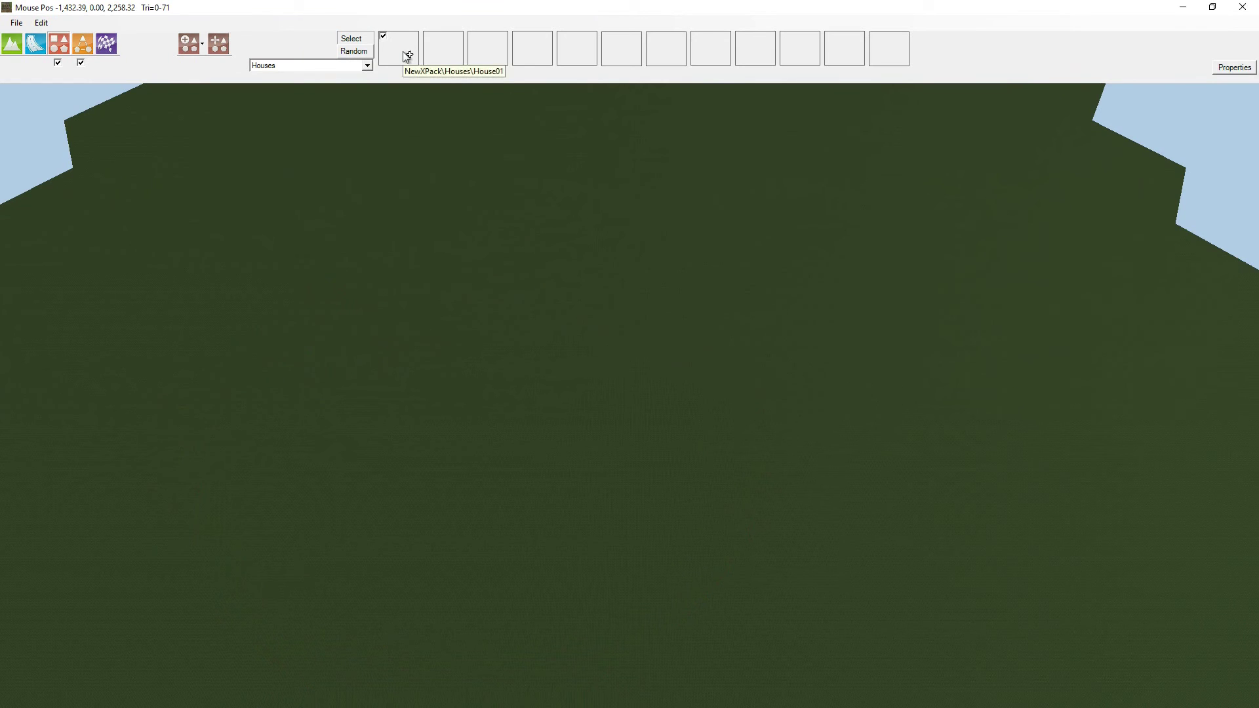
key(alt+Tab)
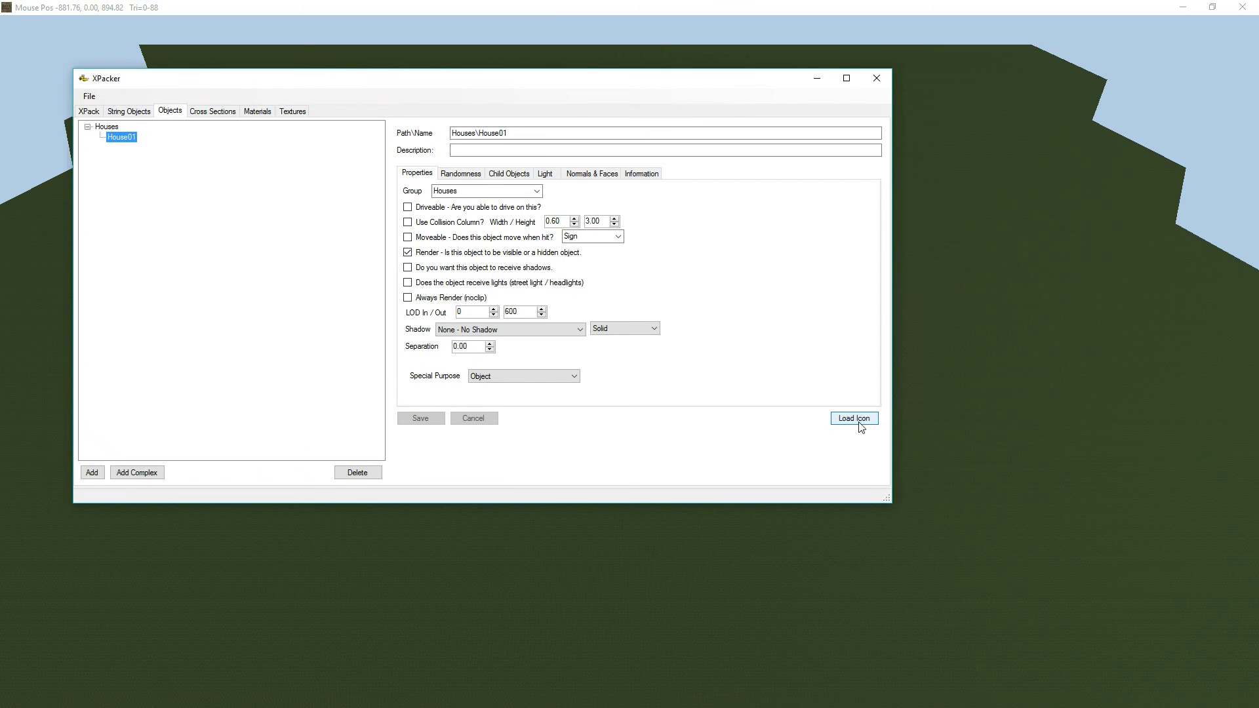
click(859, 422)
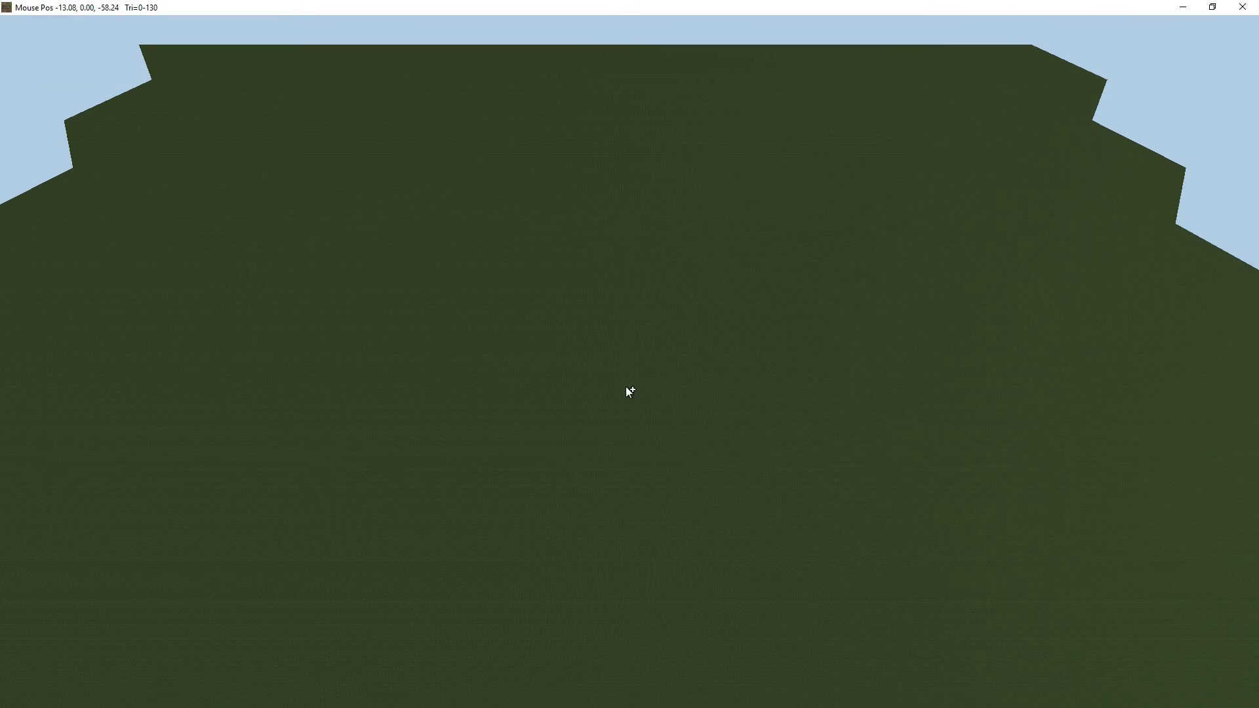
Step: Zoom in and orbit around the placed house to inspect its tiled roof and textured walls
scroll(512, 381, up, 2)
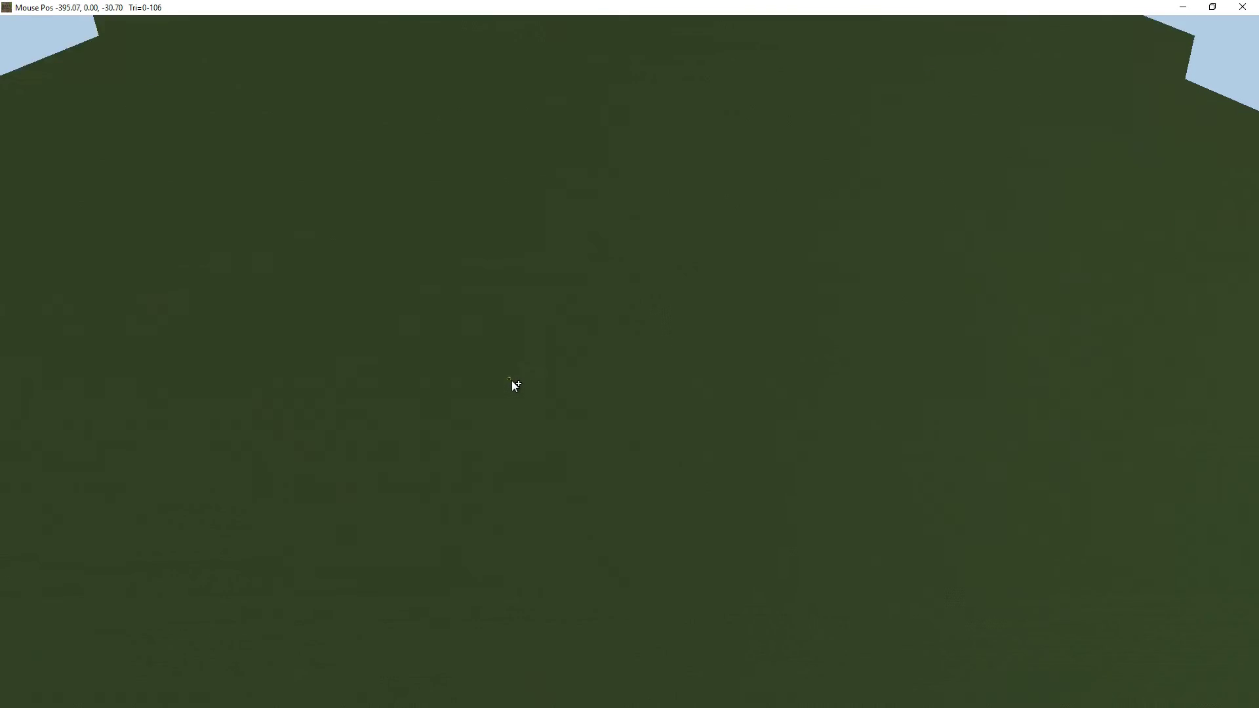
scroll(512, 380, down, 3)
scroll(563, 430, up, 3)
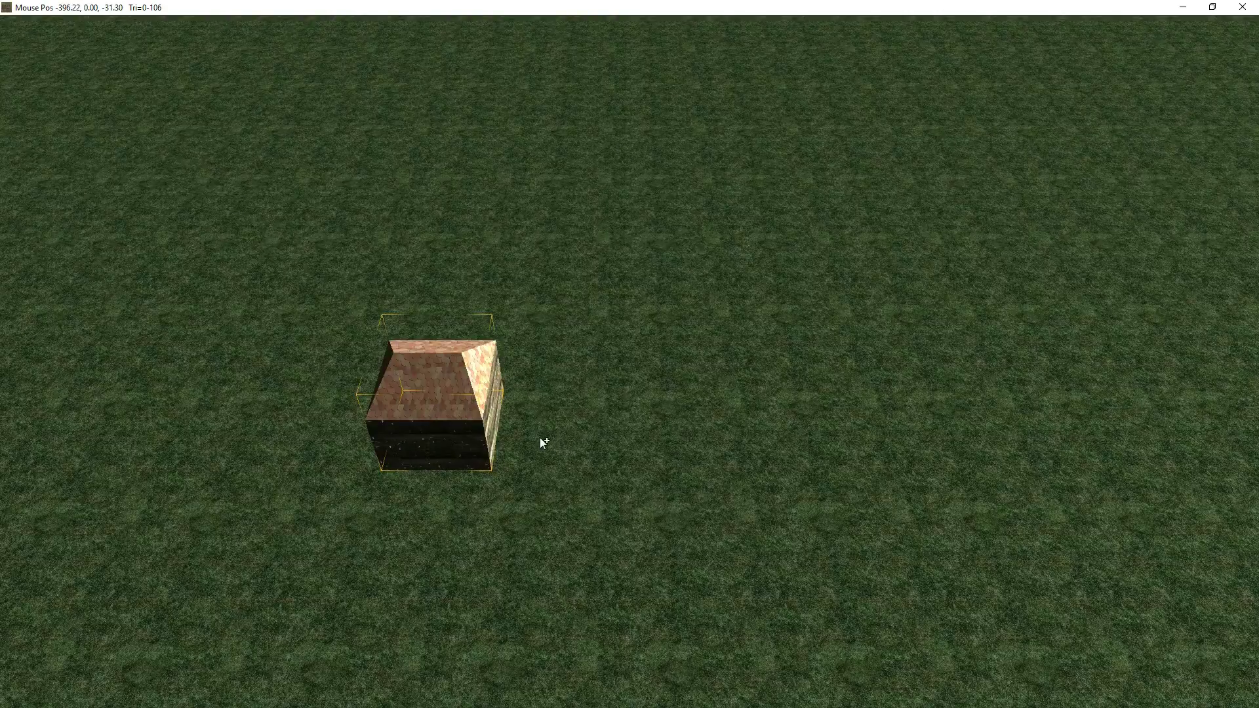
middle_drag(541, 438, 461, 391)
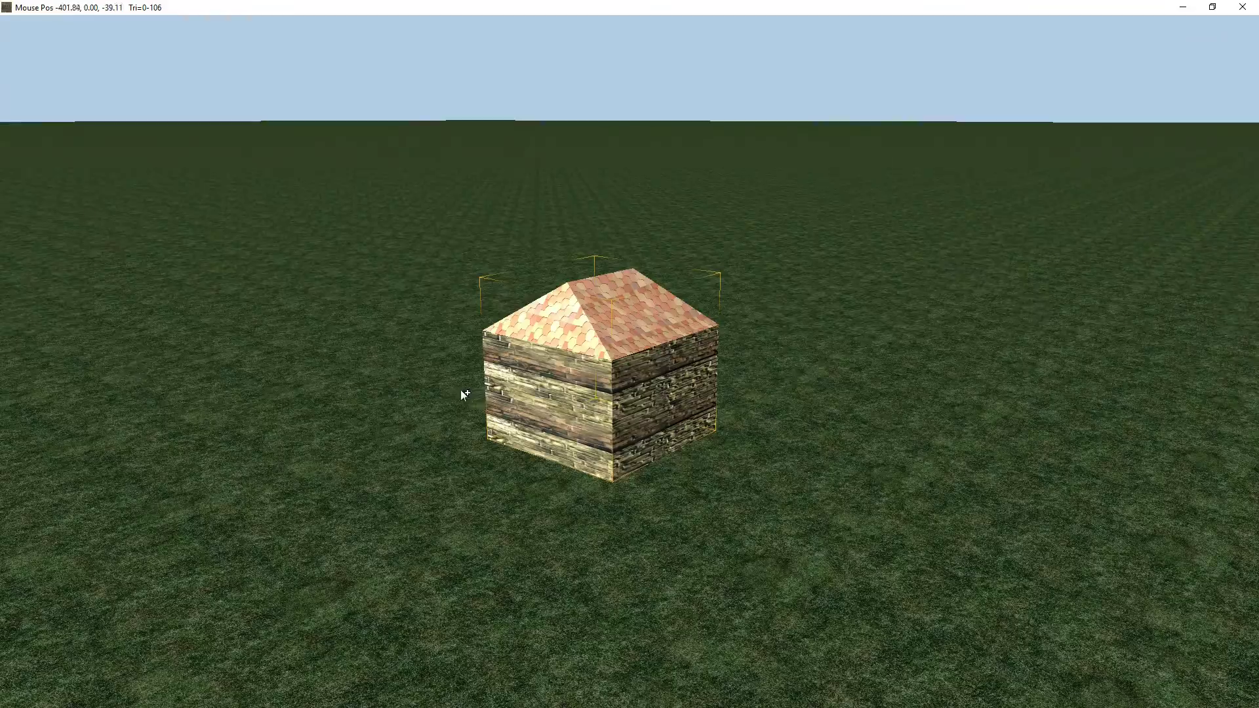
middle_drag(563, 412, 636, 476)
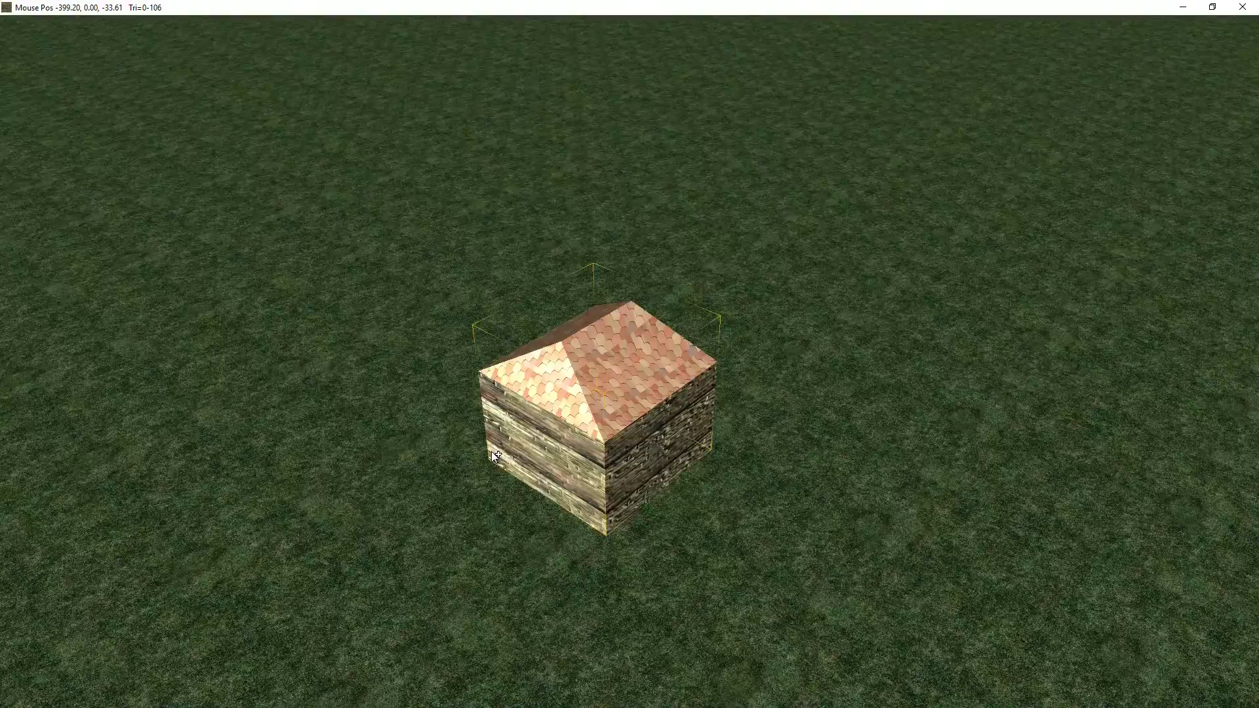
middle_drag(492, 453, 843, 435)
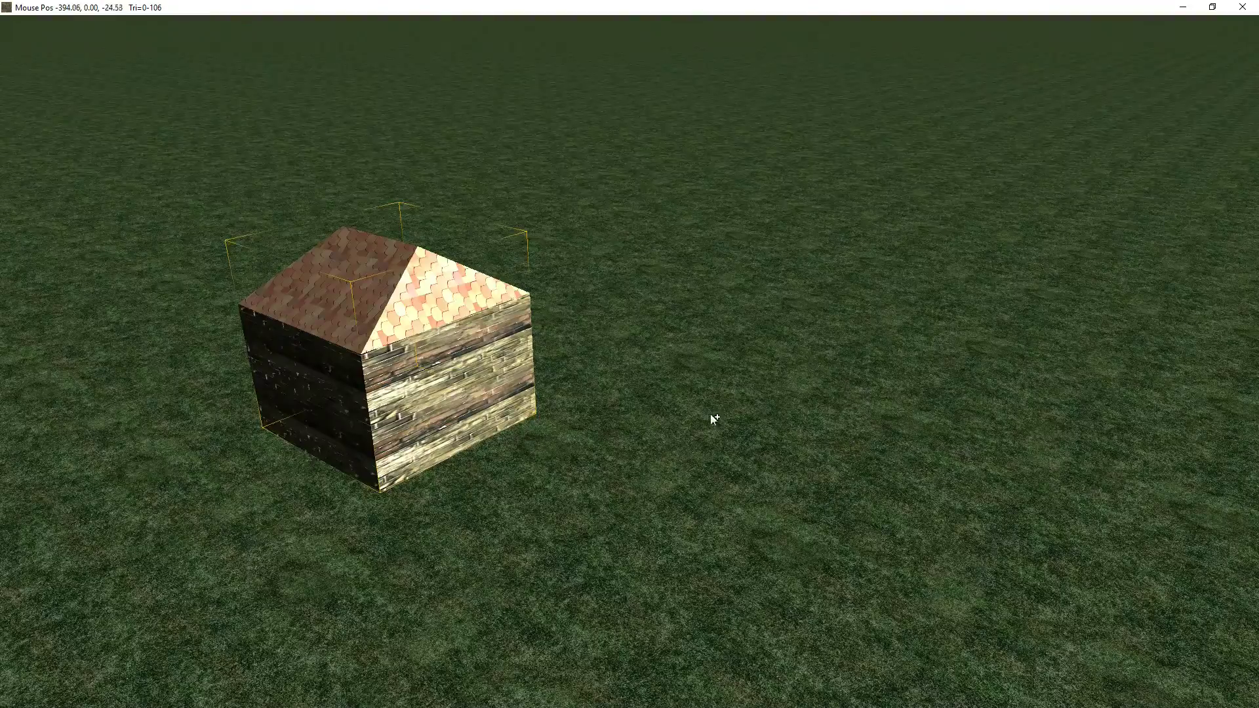
middle_drag(714, 419, 716, 391)
Step: Place an office building from the 'Building - Office' category behind the house, then fly the view closer
mouse_move(118, 47)
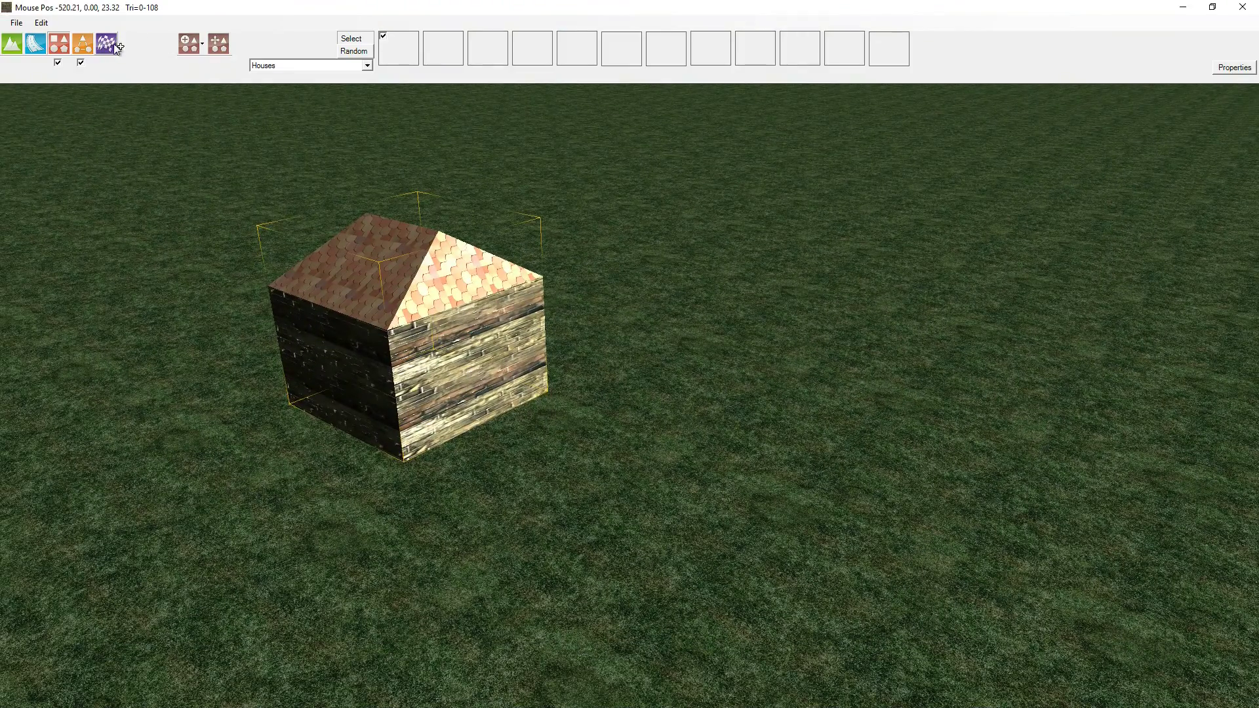
click(340, 67)
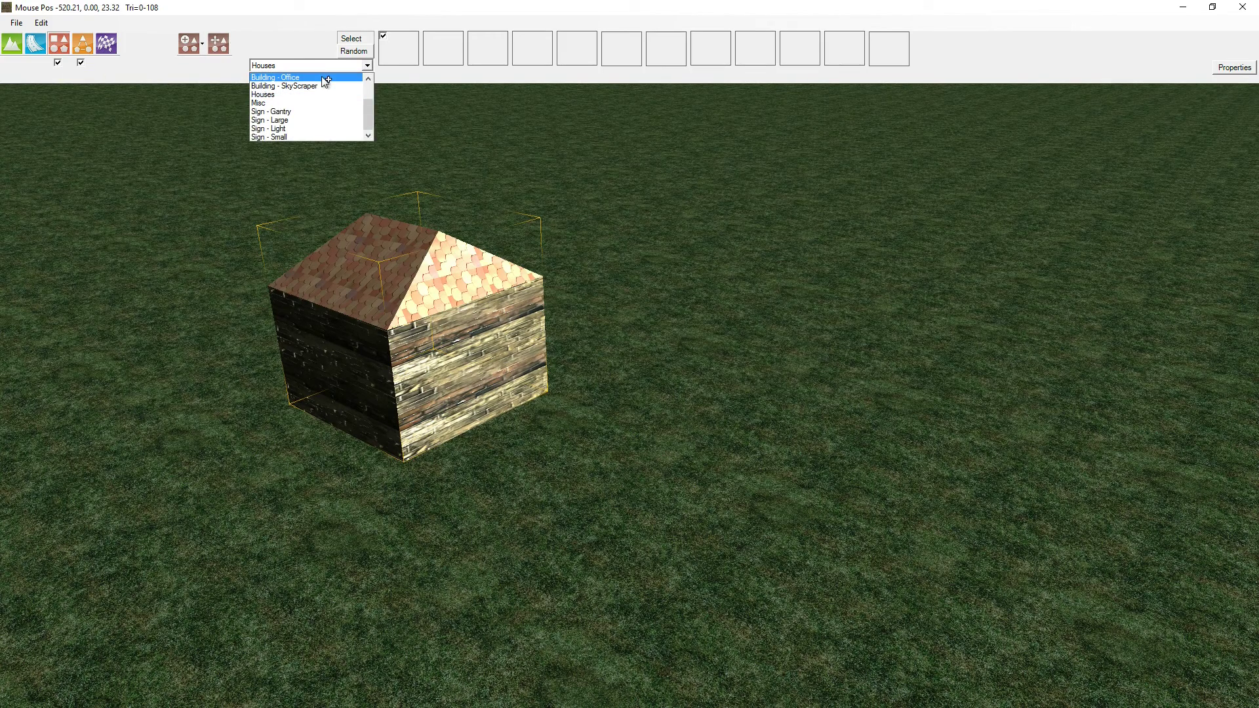
click(325, 78)
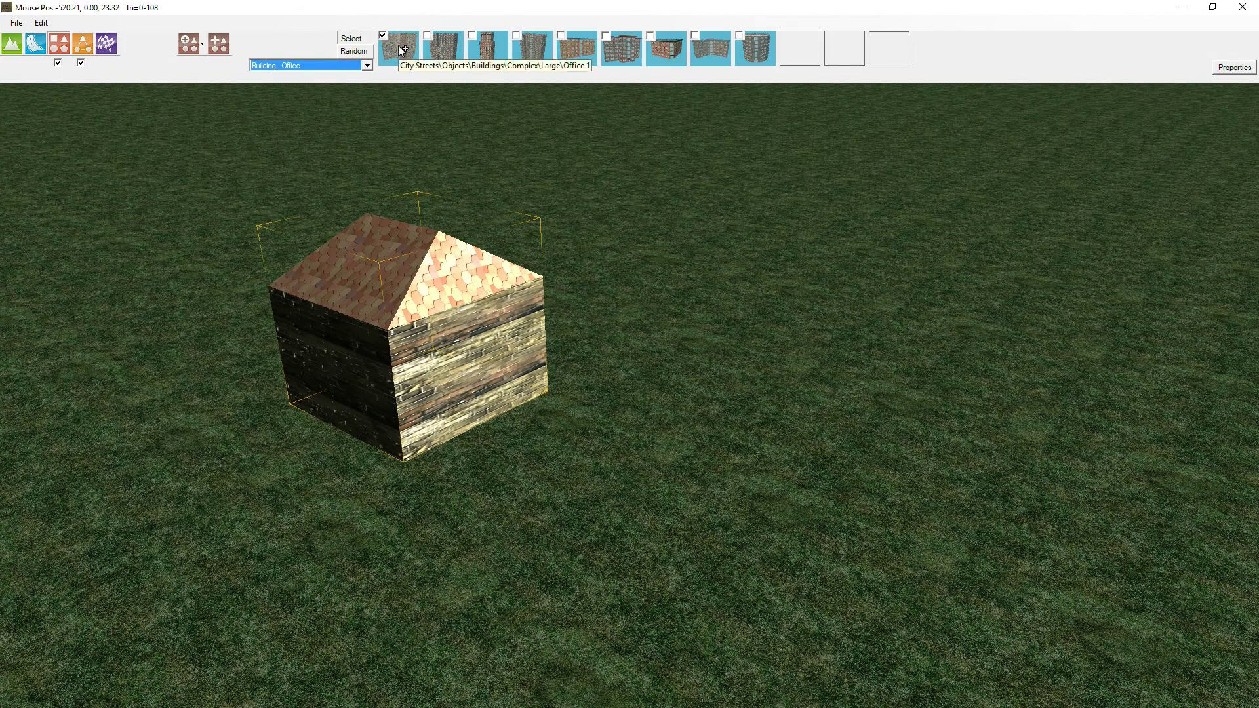
click(445, 51)
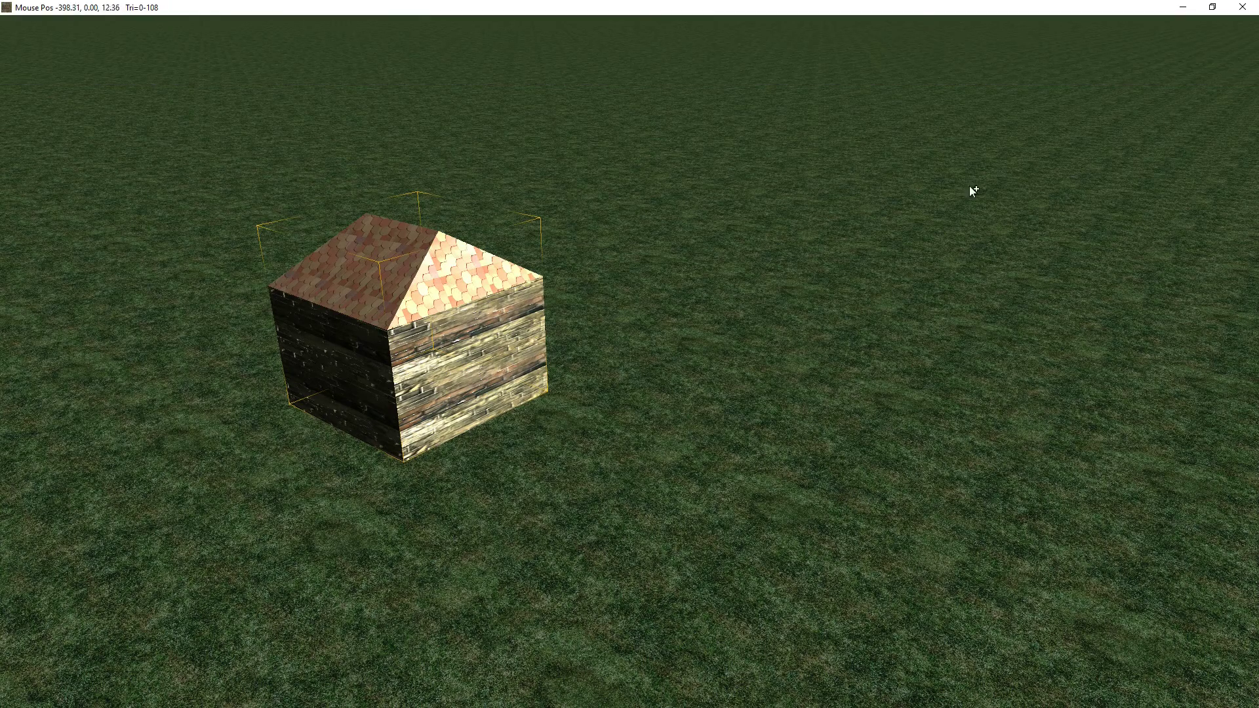
mouse_move(936, 240)
right_down()
mouse_move(934, 139)
mouse_move(956, 171)
mouse_move(913, 230)
mouse_move(961, 233)
mouse_move(942, 232)
right_up()
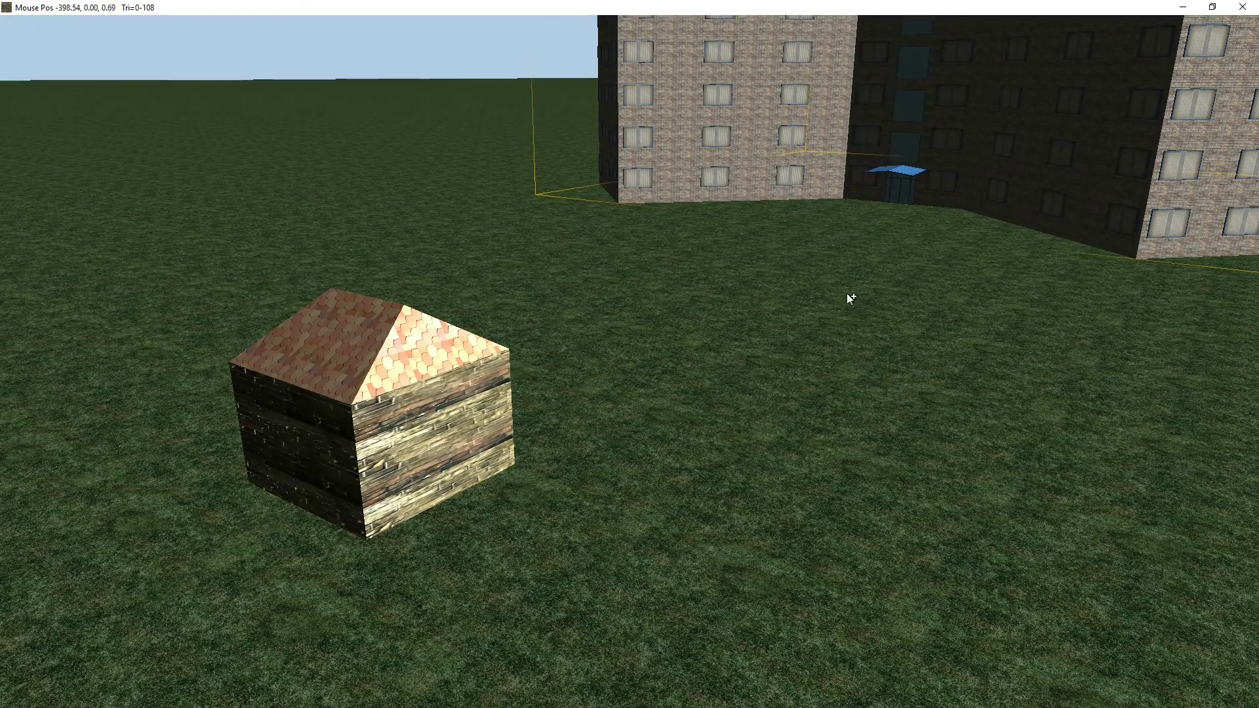
scroll(838, 294, up, 3)
scroll(819, 329, up, 2)
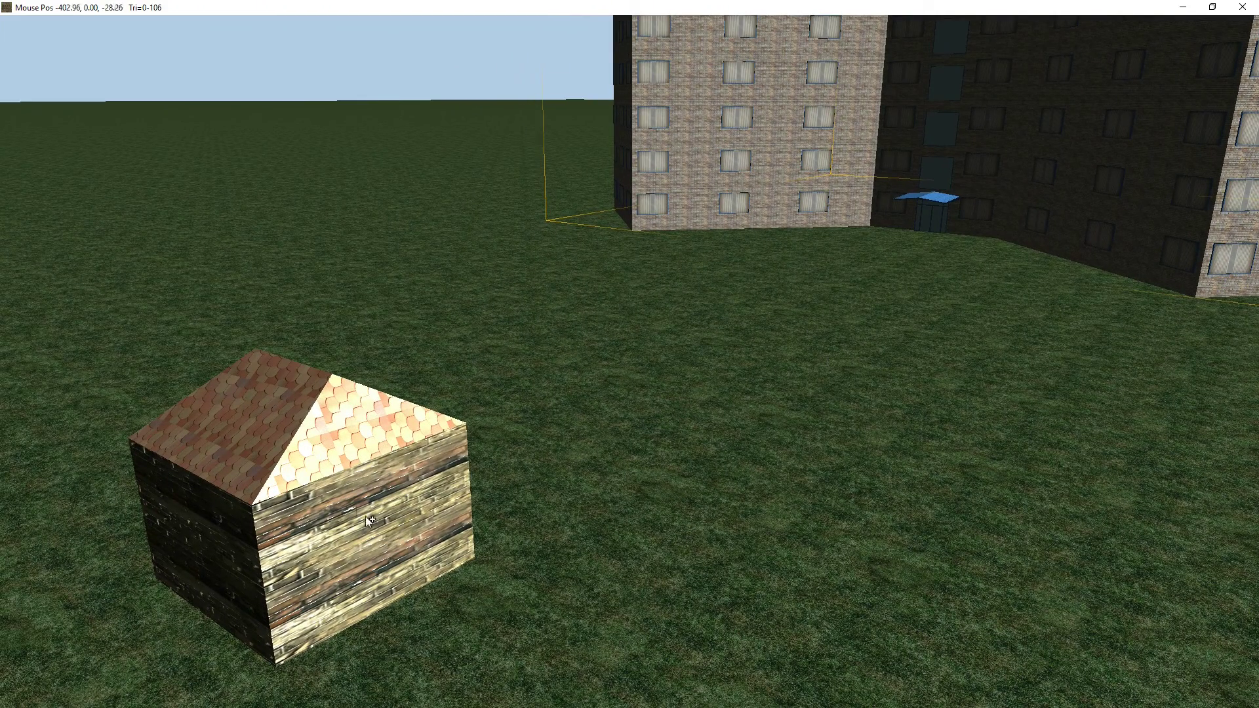
Step: Open the Materials editor from the Edit menu and move it aside so the house stays visible
mouse_move(147, 76)
click(41, 22)
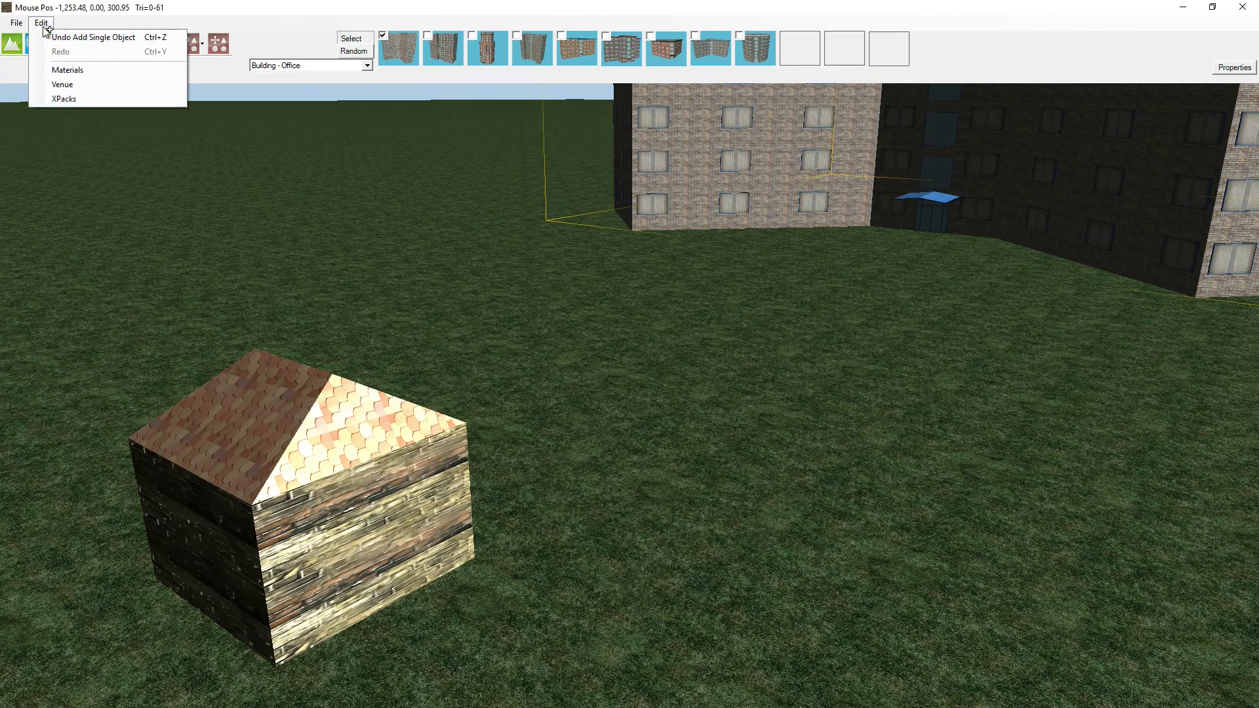
click(85, 78)
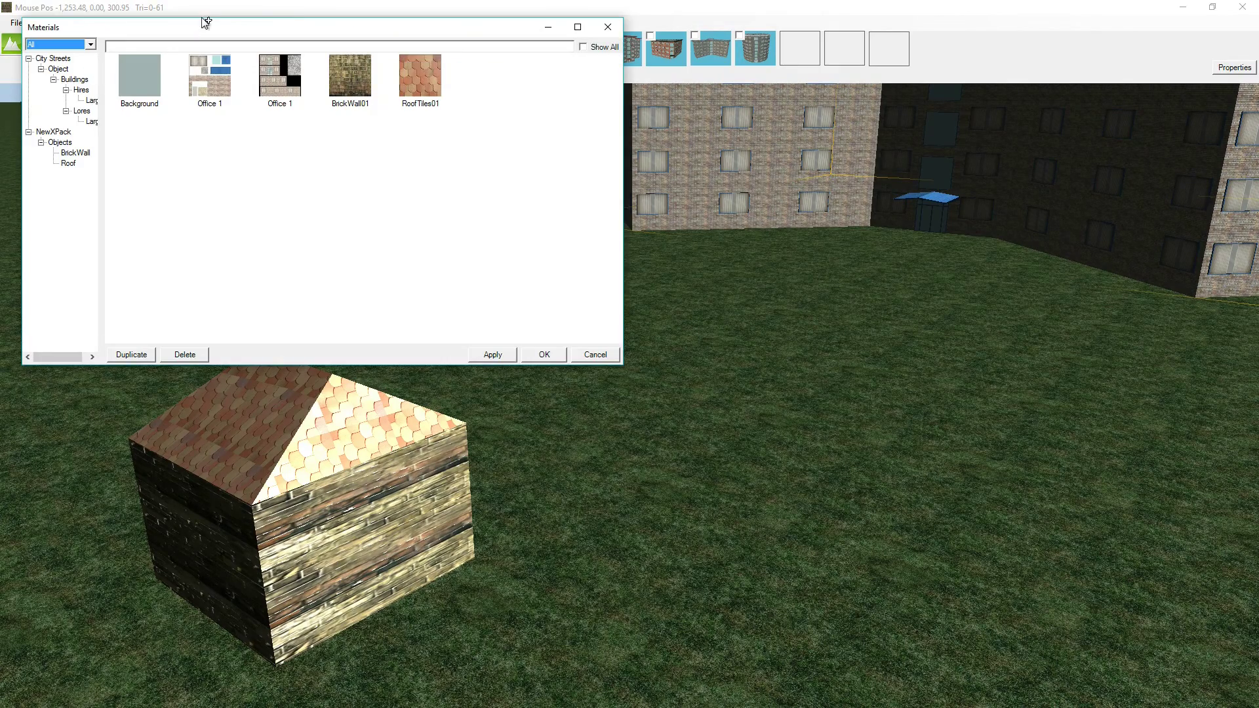
drag(203, 29, 857, 372)
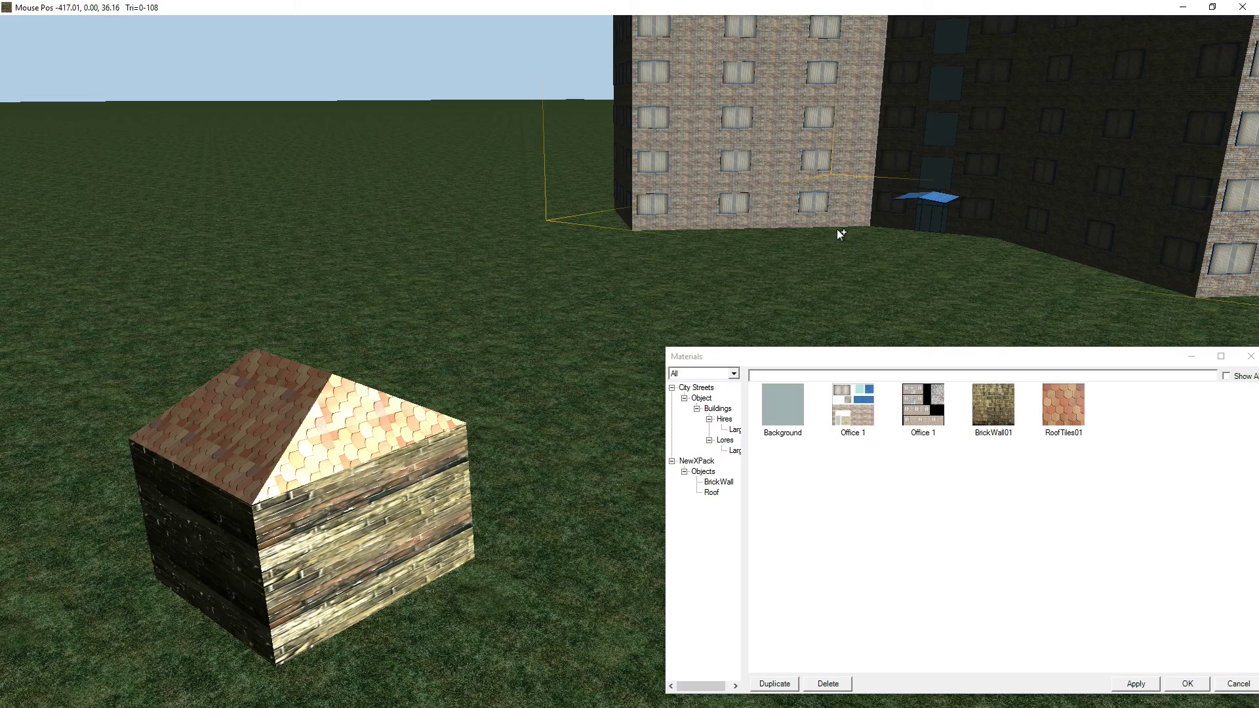
right_drag(836, 229, 986, 147)
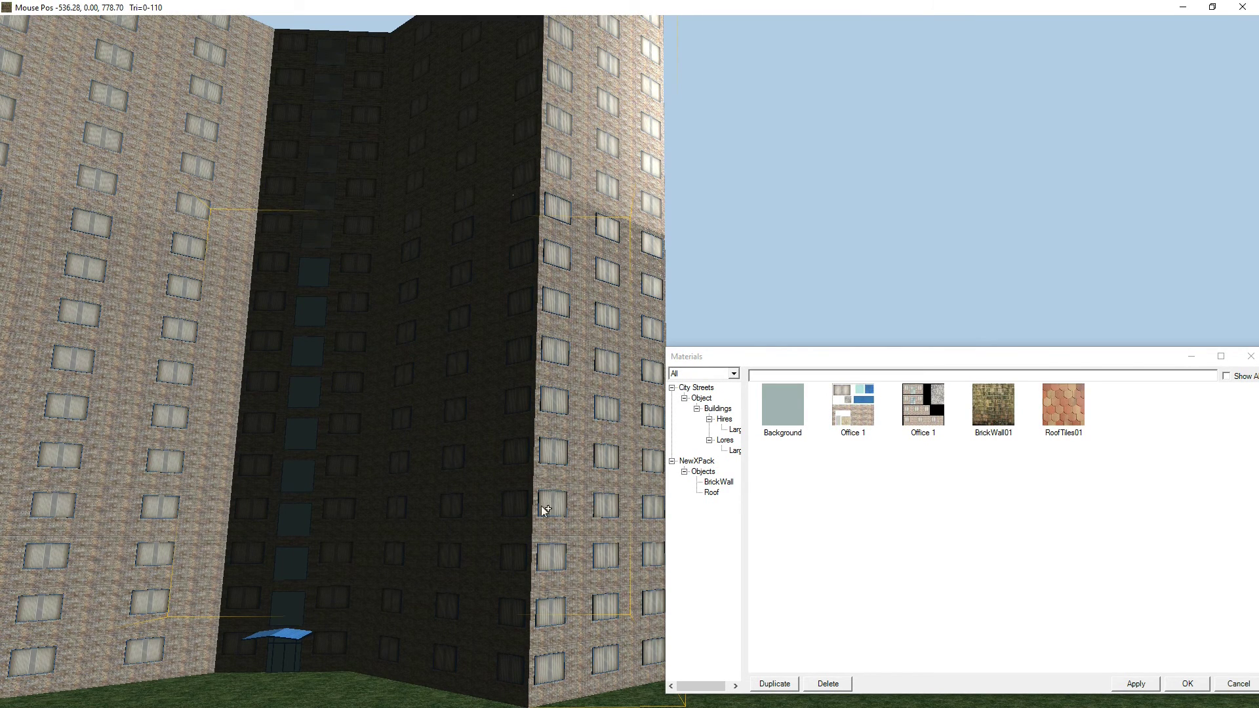
scroll(541, 505, down, 5)
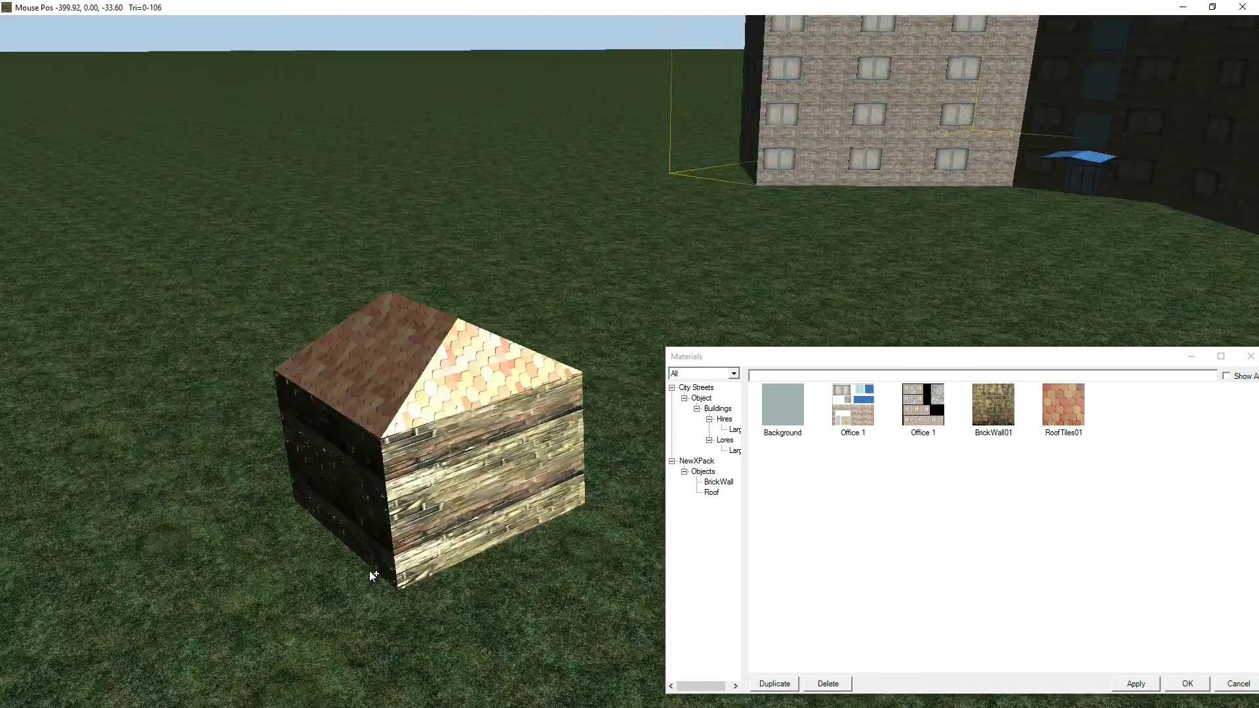
right_drag(374, 576, 438, 417)
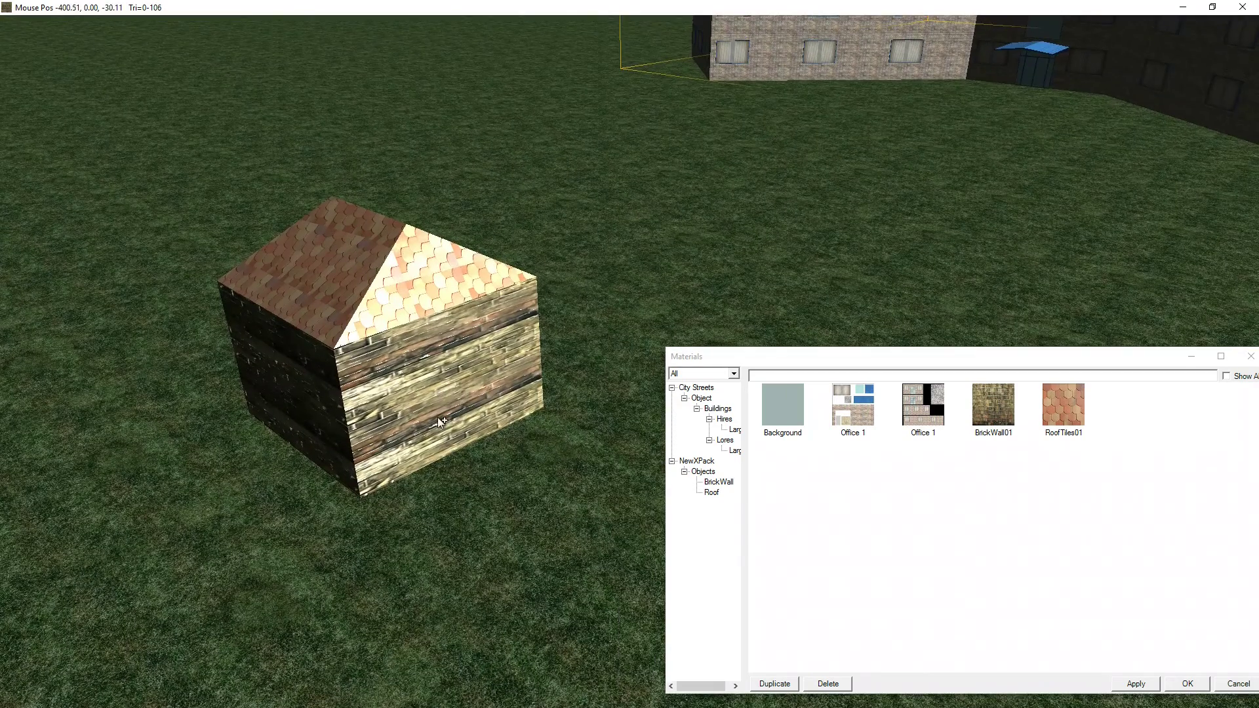
Step: Show the BrickWall01 material's properties, then the RoofTiles01 material's properties
click(997, 411)
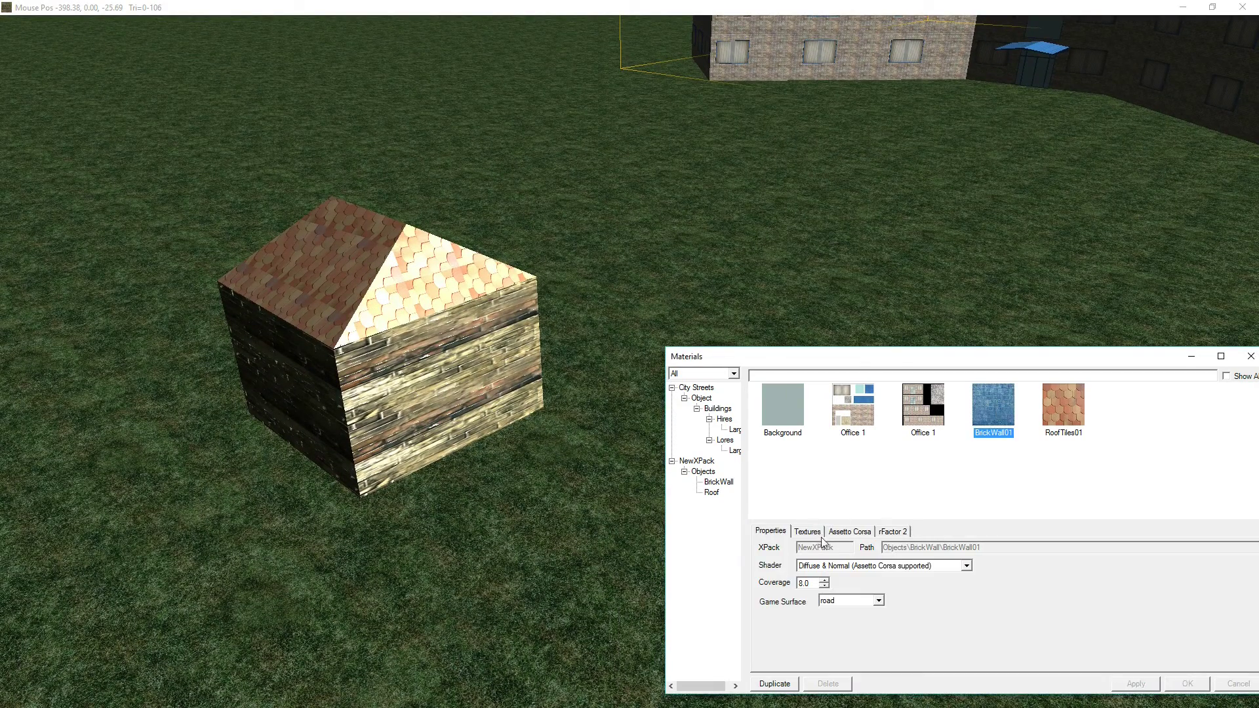
click(431, 413)
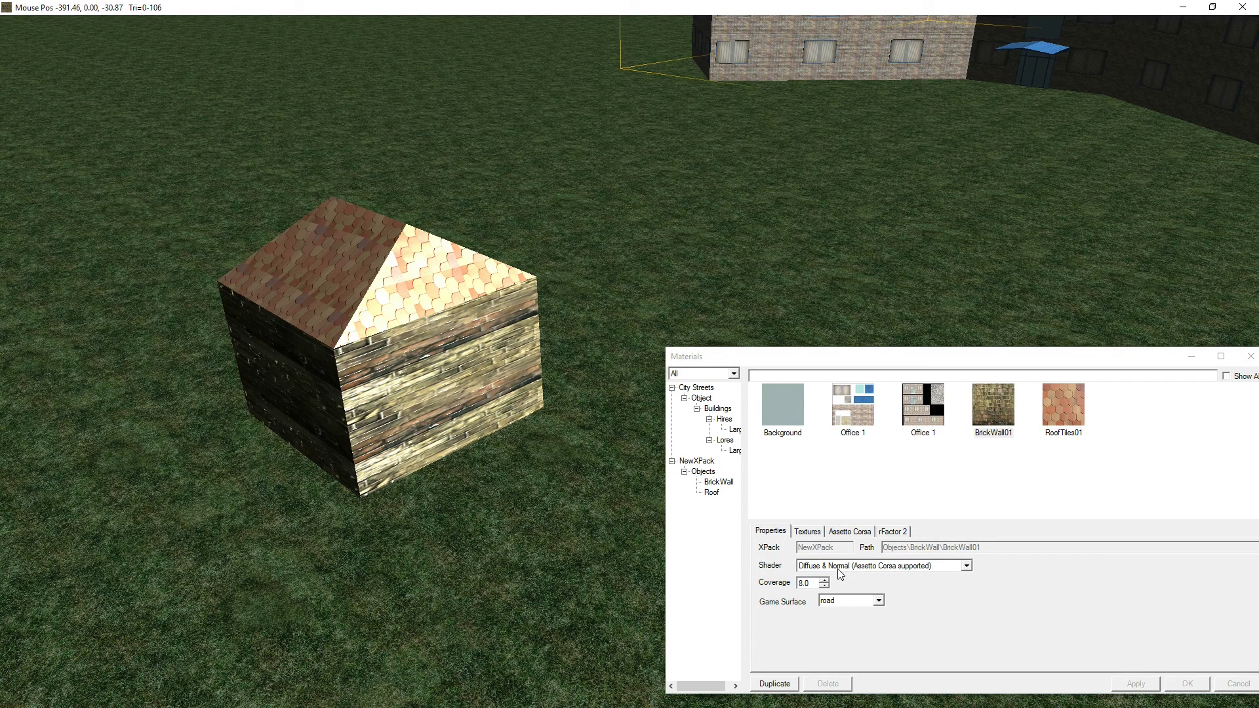
click(1069, 418)
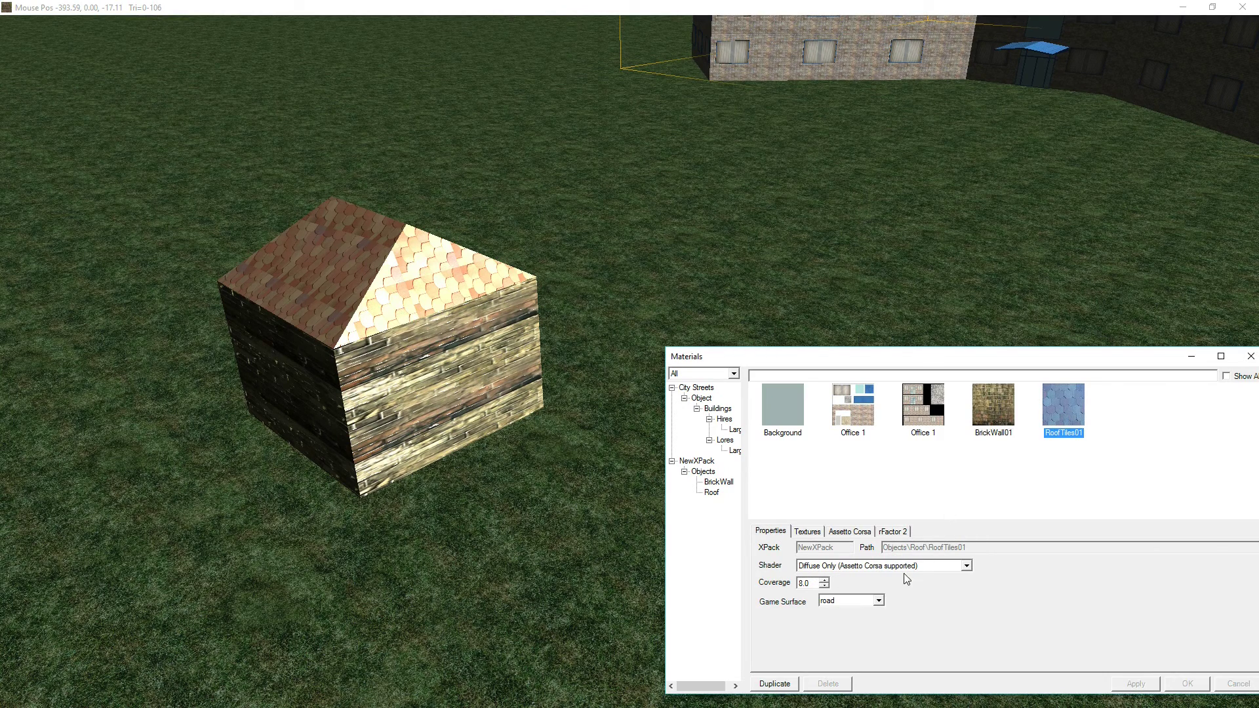
Step: On the Assetto Corsa tab, set the roof's Specular to 11 and the second specular value to 2
click(843, 533)
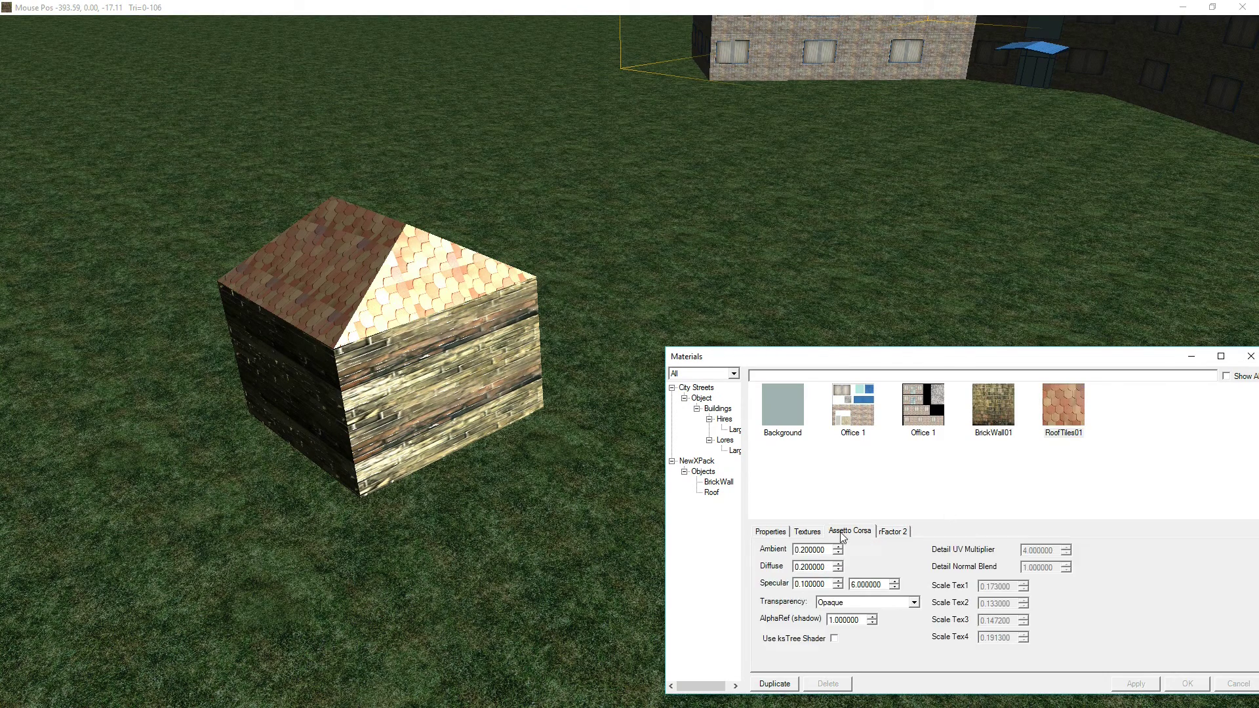
drag(827, 583, 794, 583)
text(11)
click(864, 585)
double_click(885, 583)
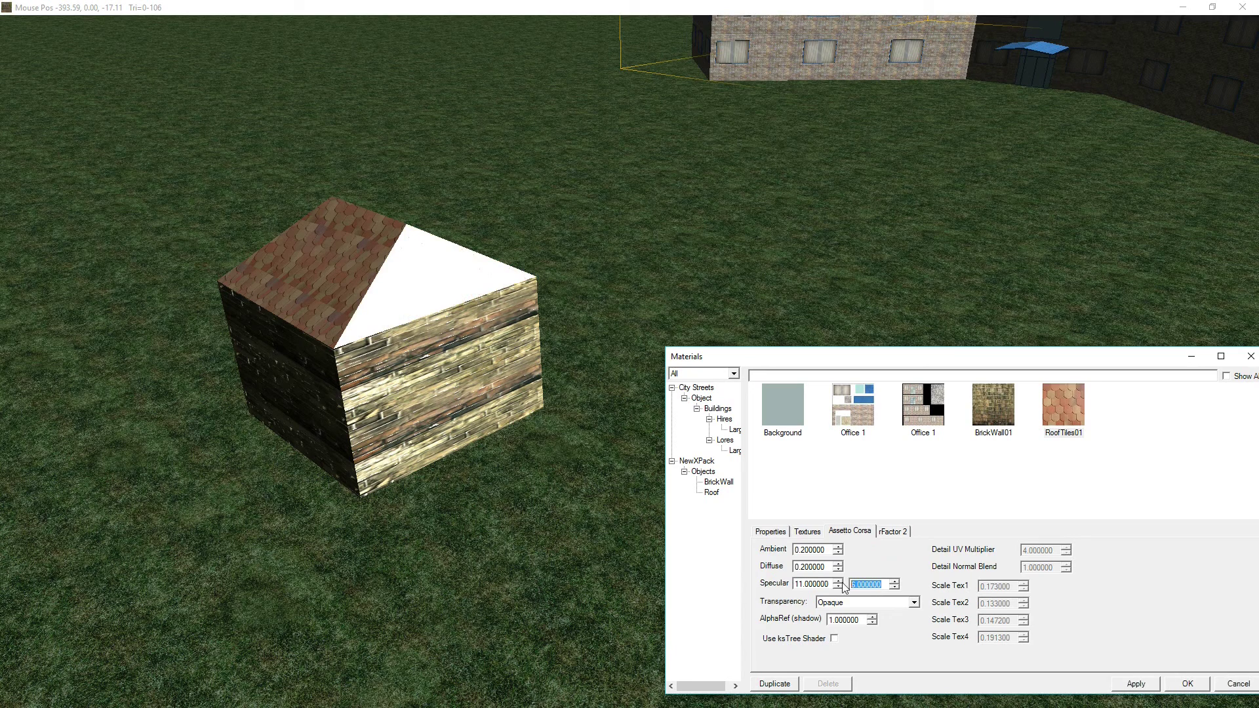
text(2)
click(820, 583)
click(434, 311)
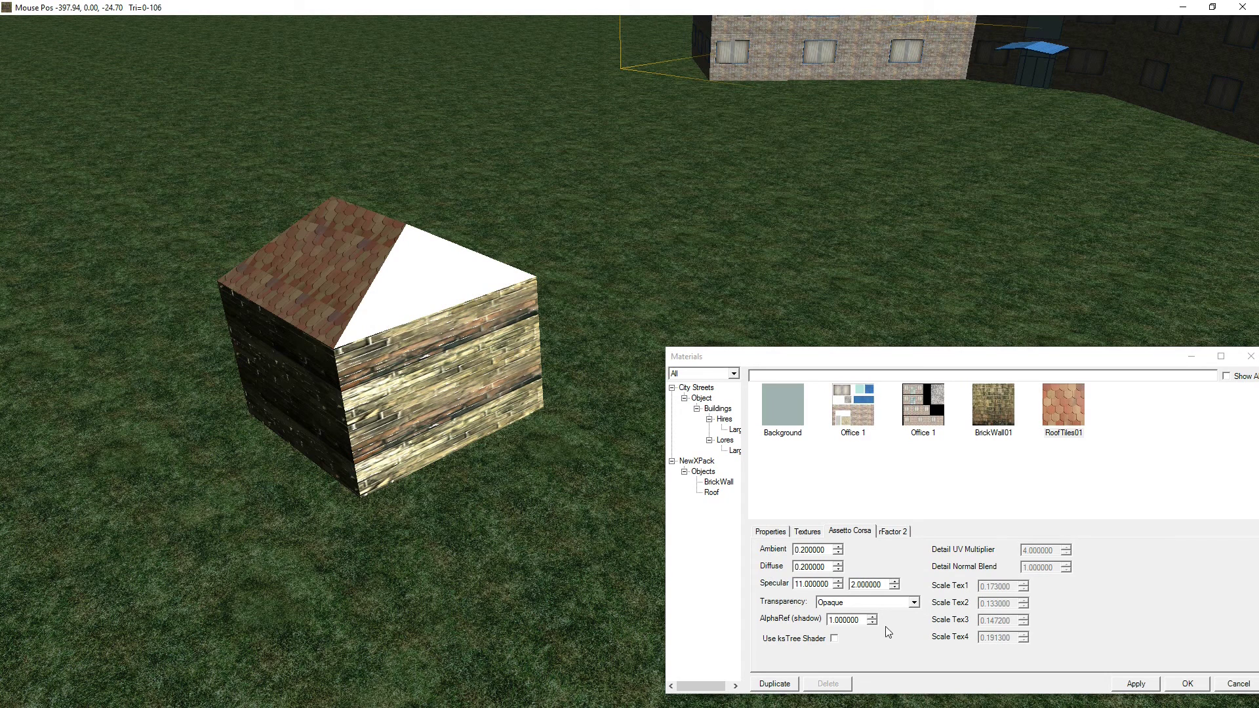
Step: Set the BrickWall01 material's Specular to 11
click(985, 425)
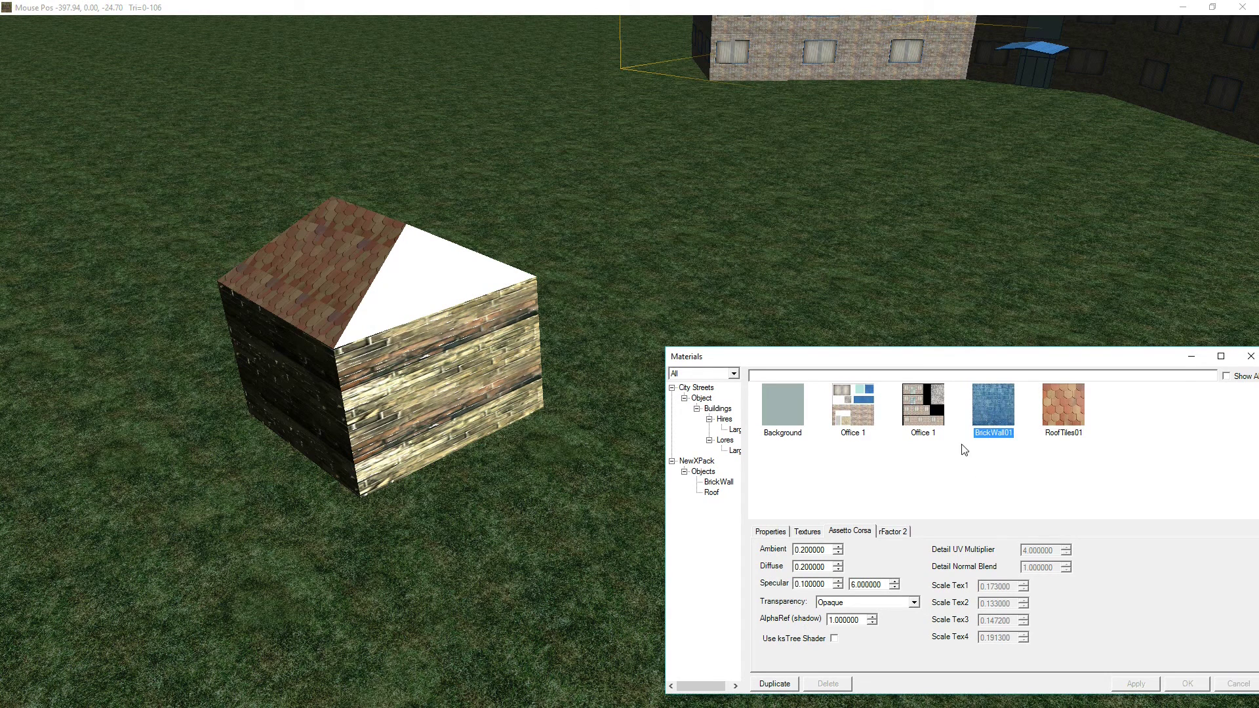
double_click(829, 584)
text(11)
click(818, 567)
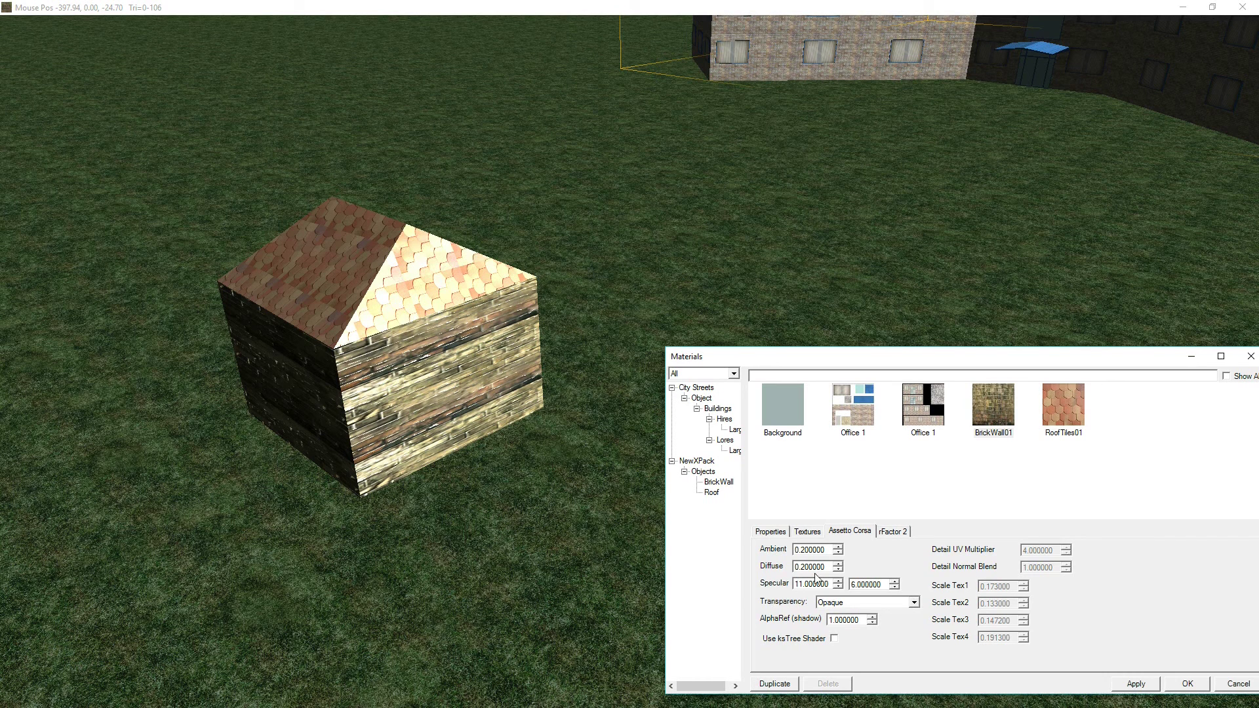
Step: Re-enter Specular 11 for RoofTiles01 and confirm the material changes with OK
click(1057, 407)
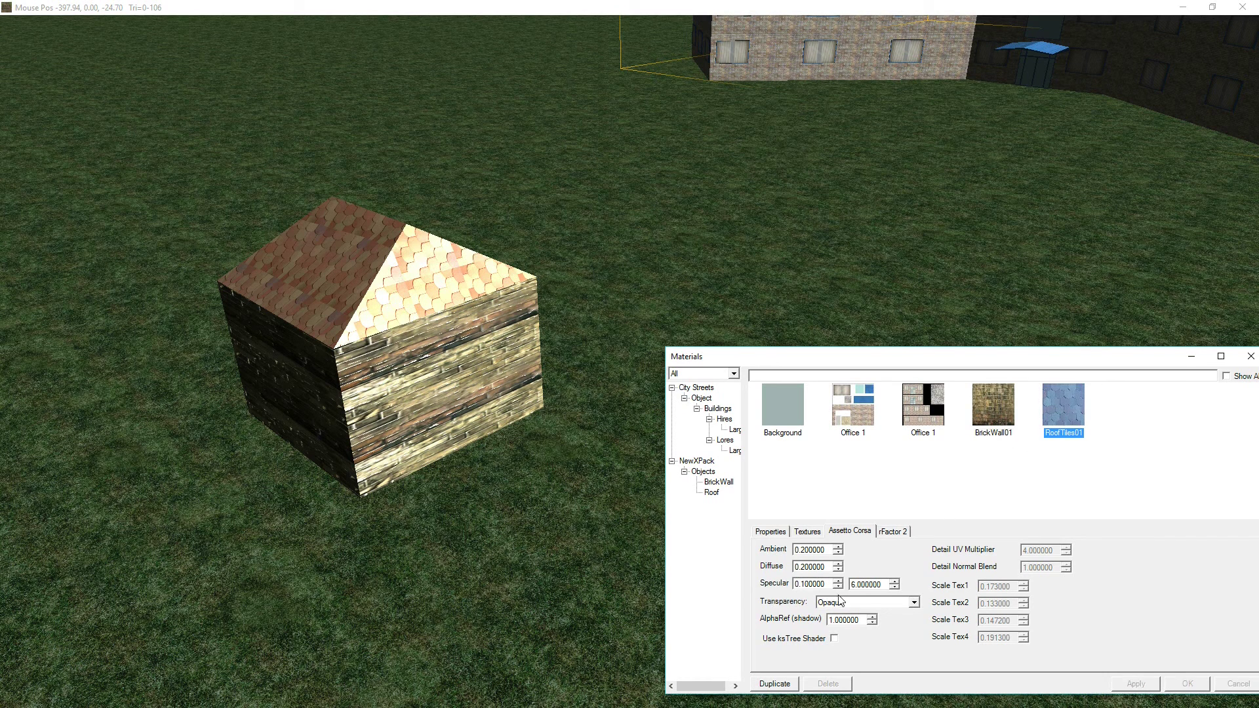
double_click(810, 584)
text(11)
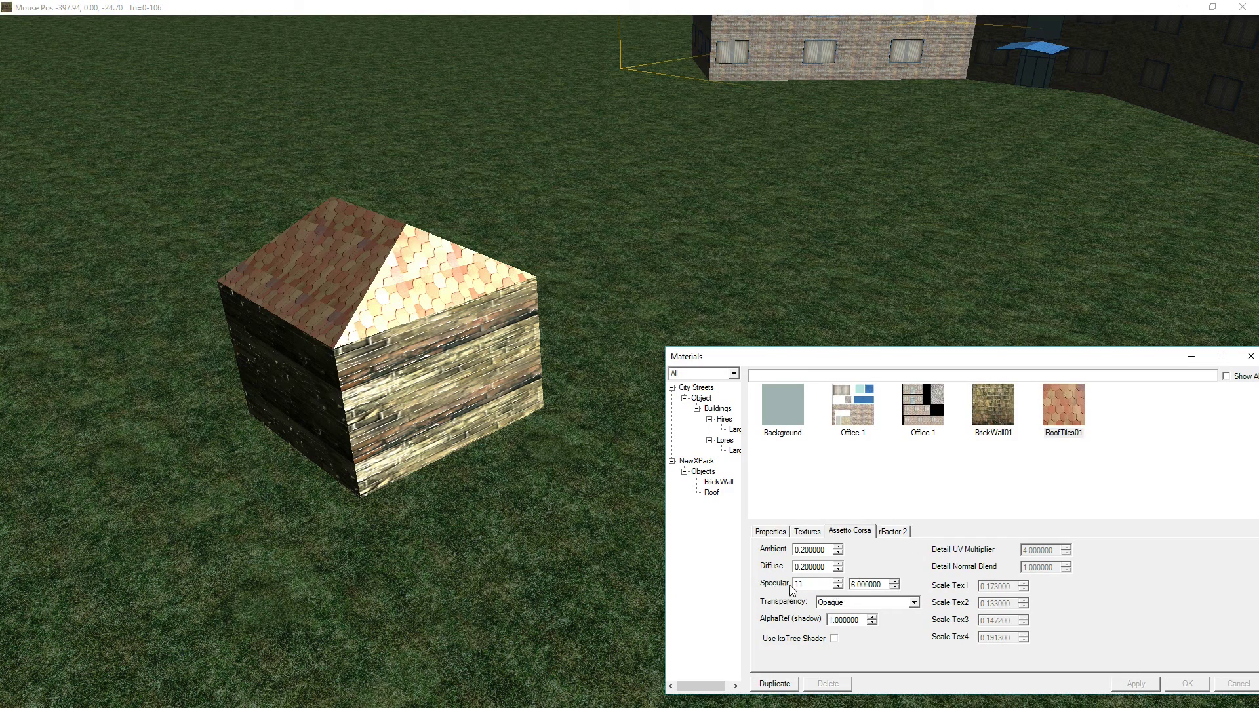
click(562, 455)
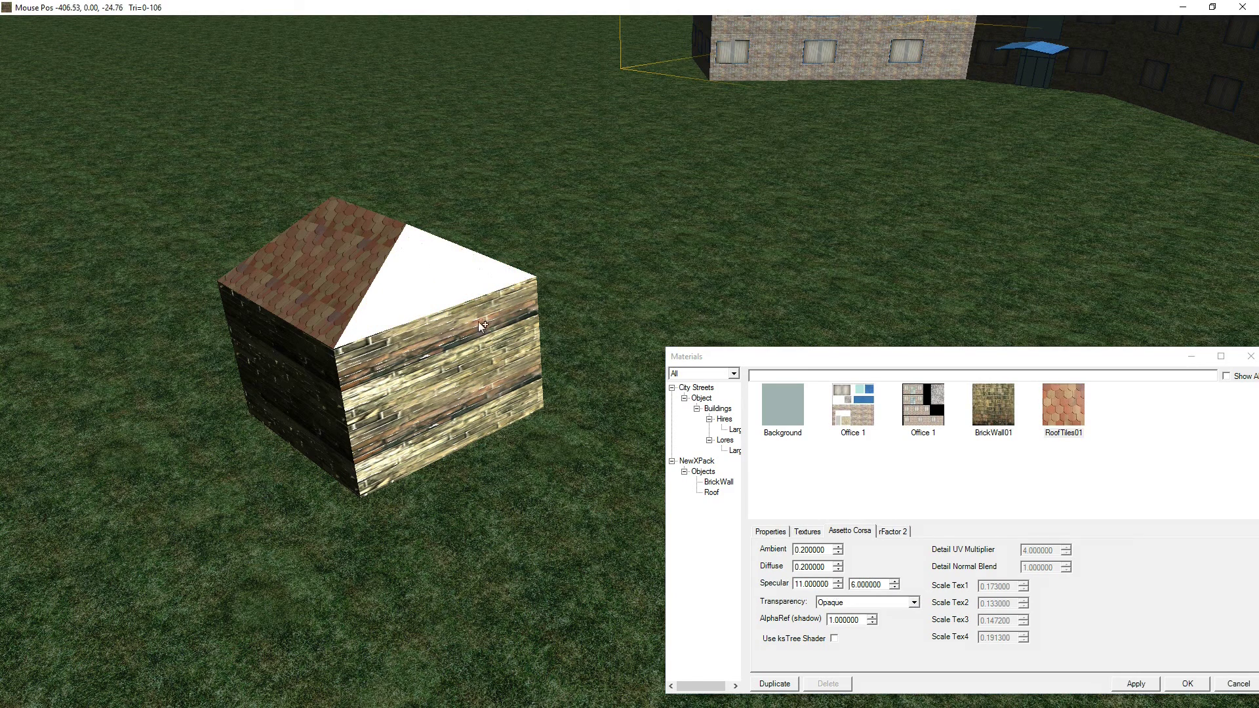
click(1189, 684)
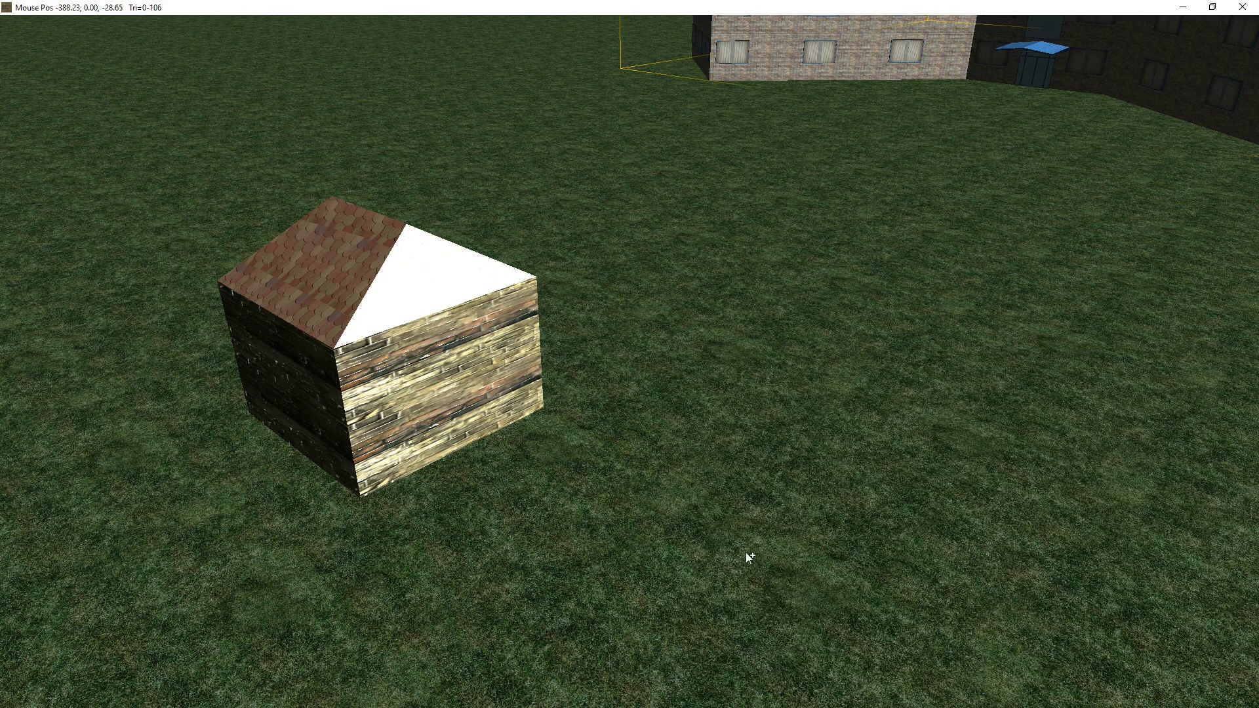
middle_drag(457, 452, 611, 418)
scroll(738, 398, up, 5)
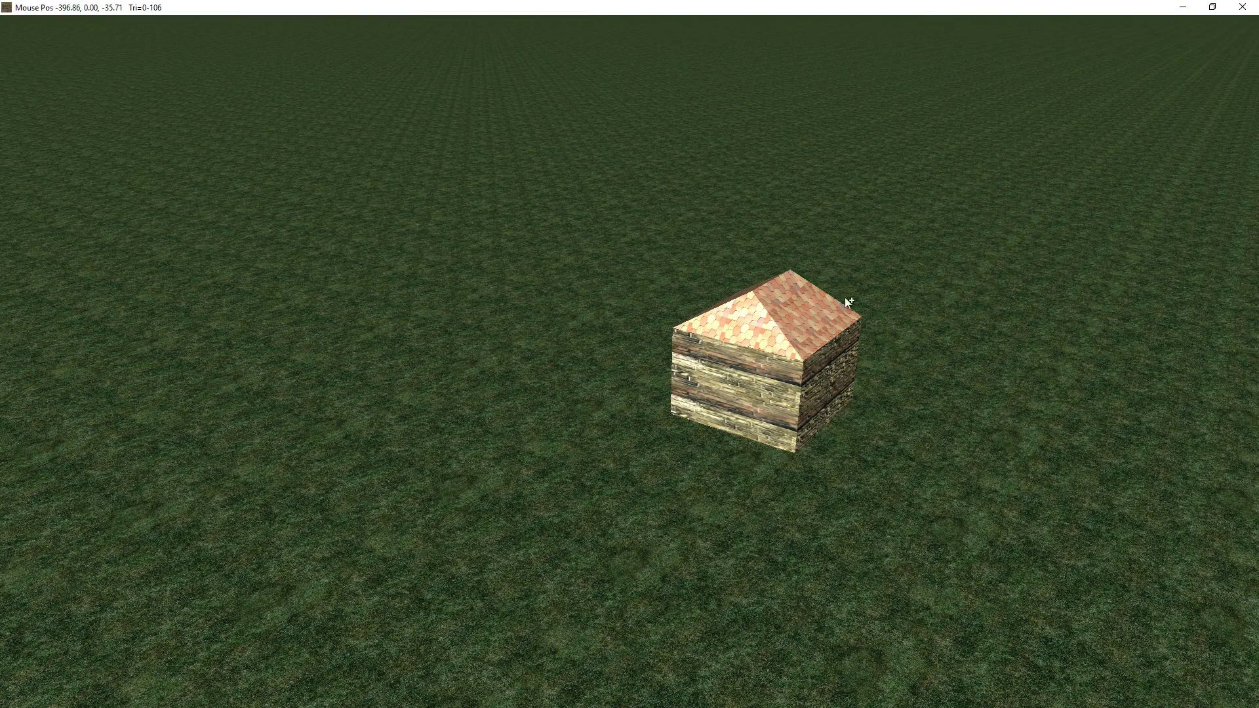
middle_drag(823, 423, 468, 434)
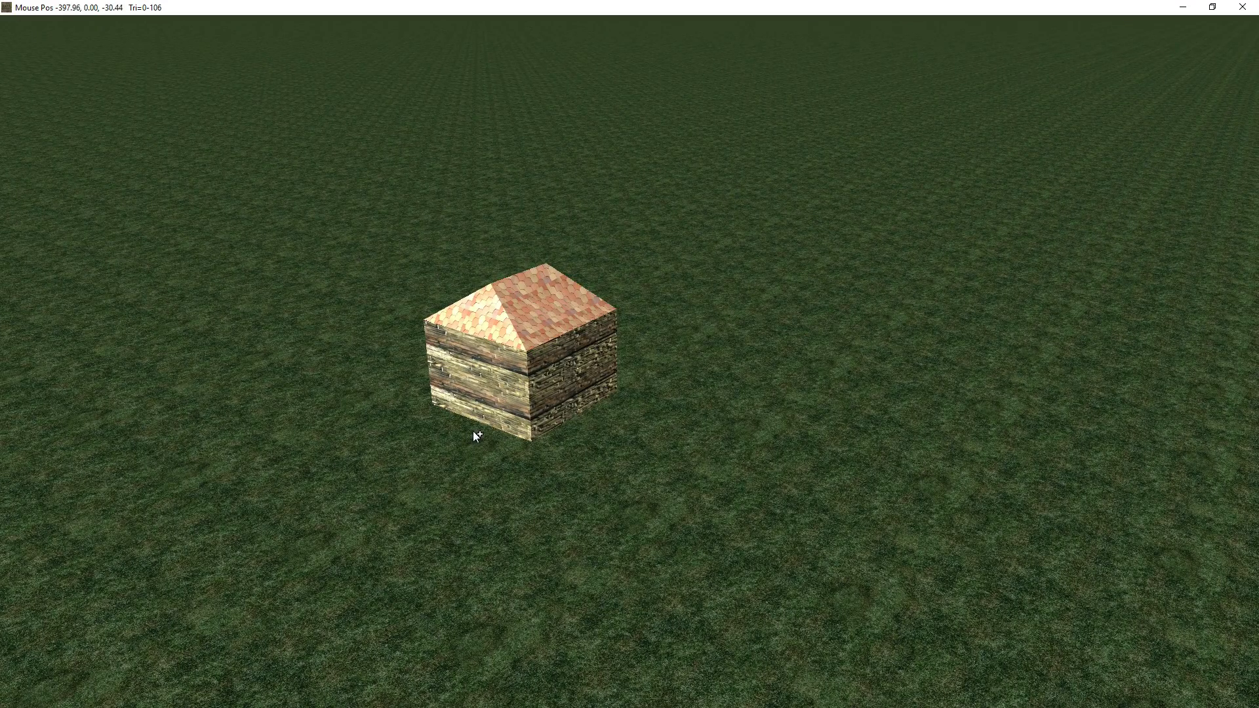